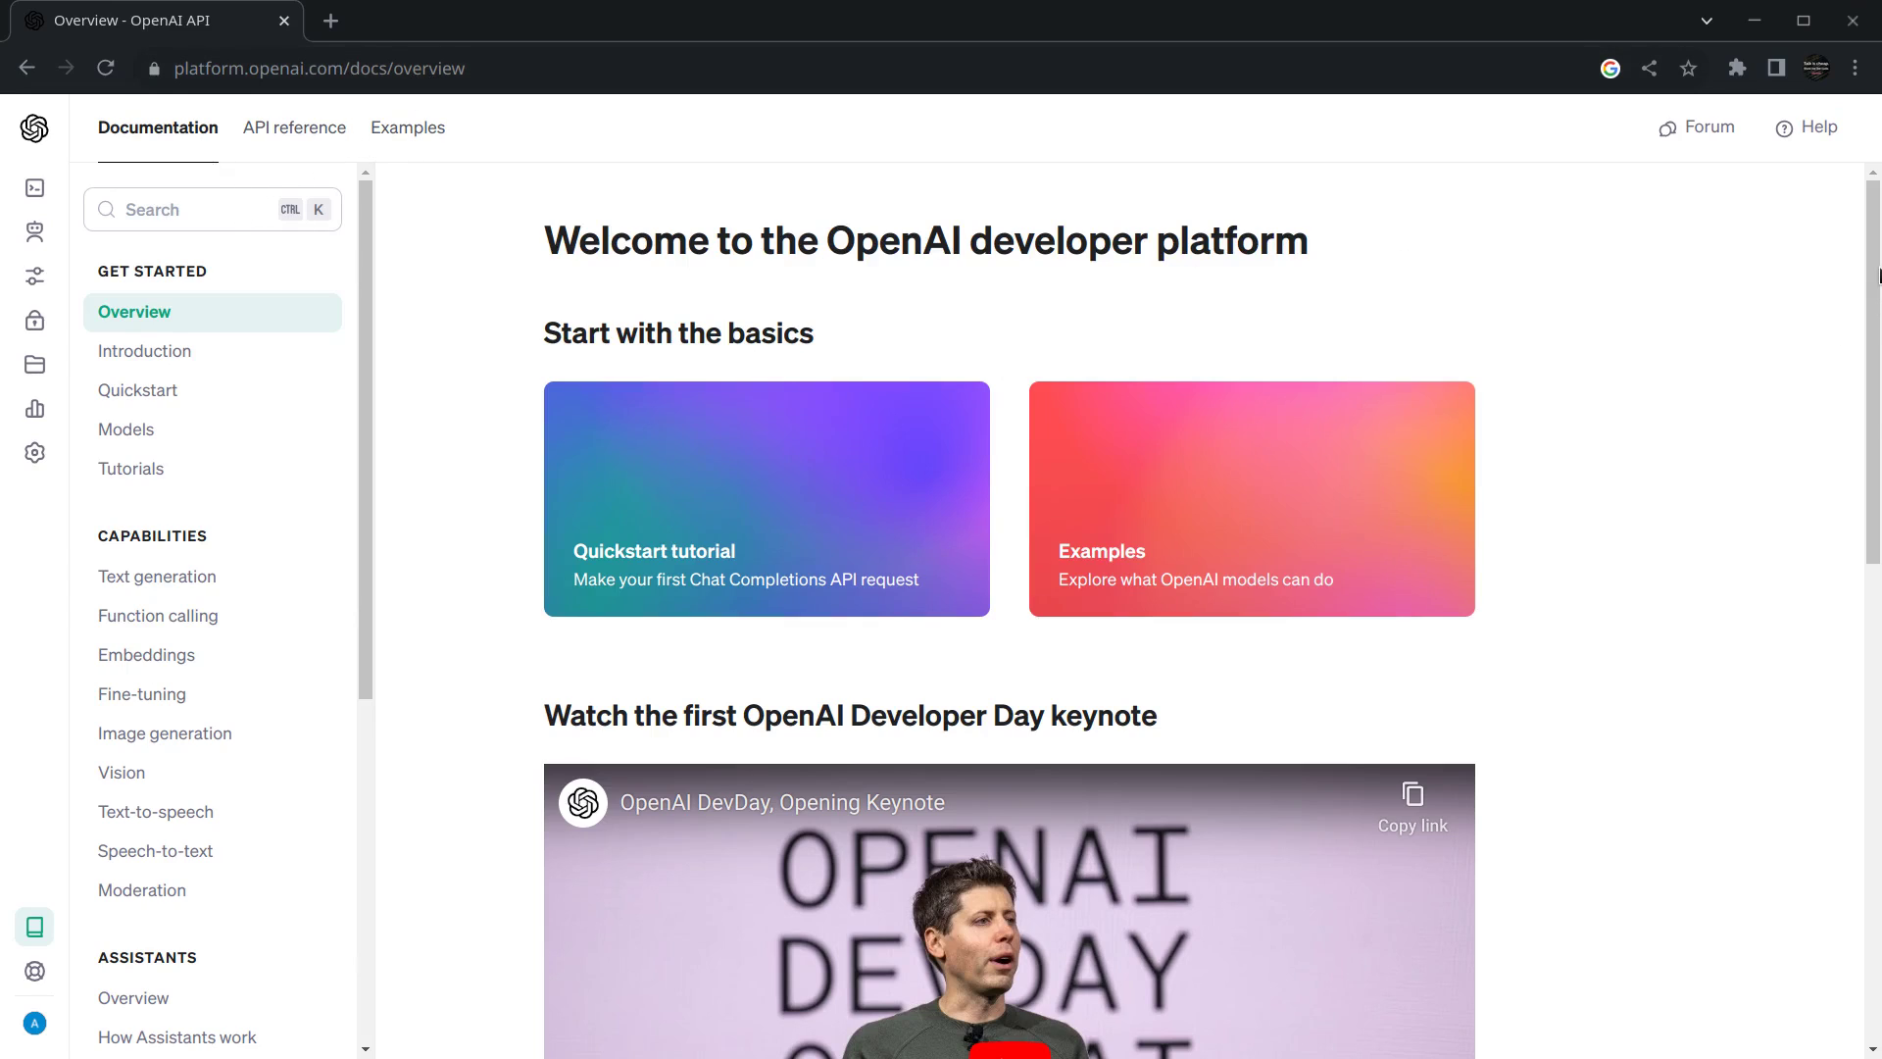
Expand the left sidebar and go to the API keys page
{"action": "left_click_drag", "start_coordinate": [1878, 276], "coordinate": [1880, 539]}
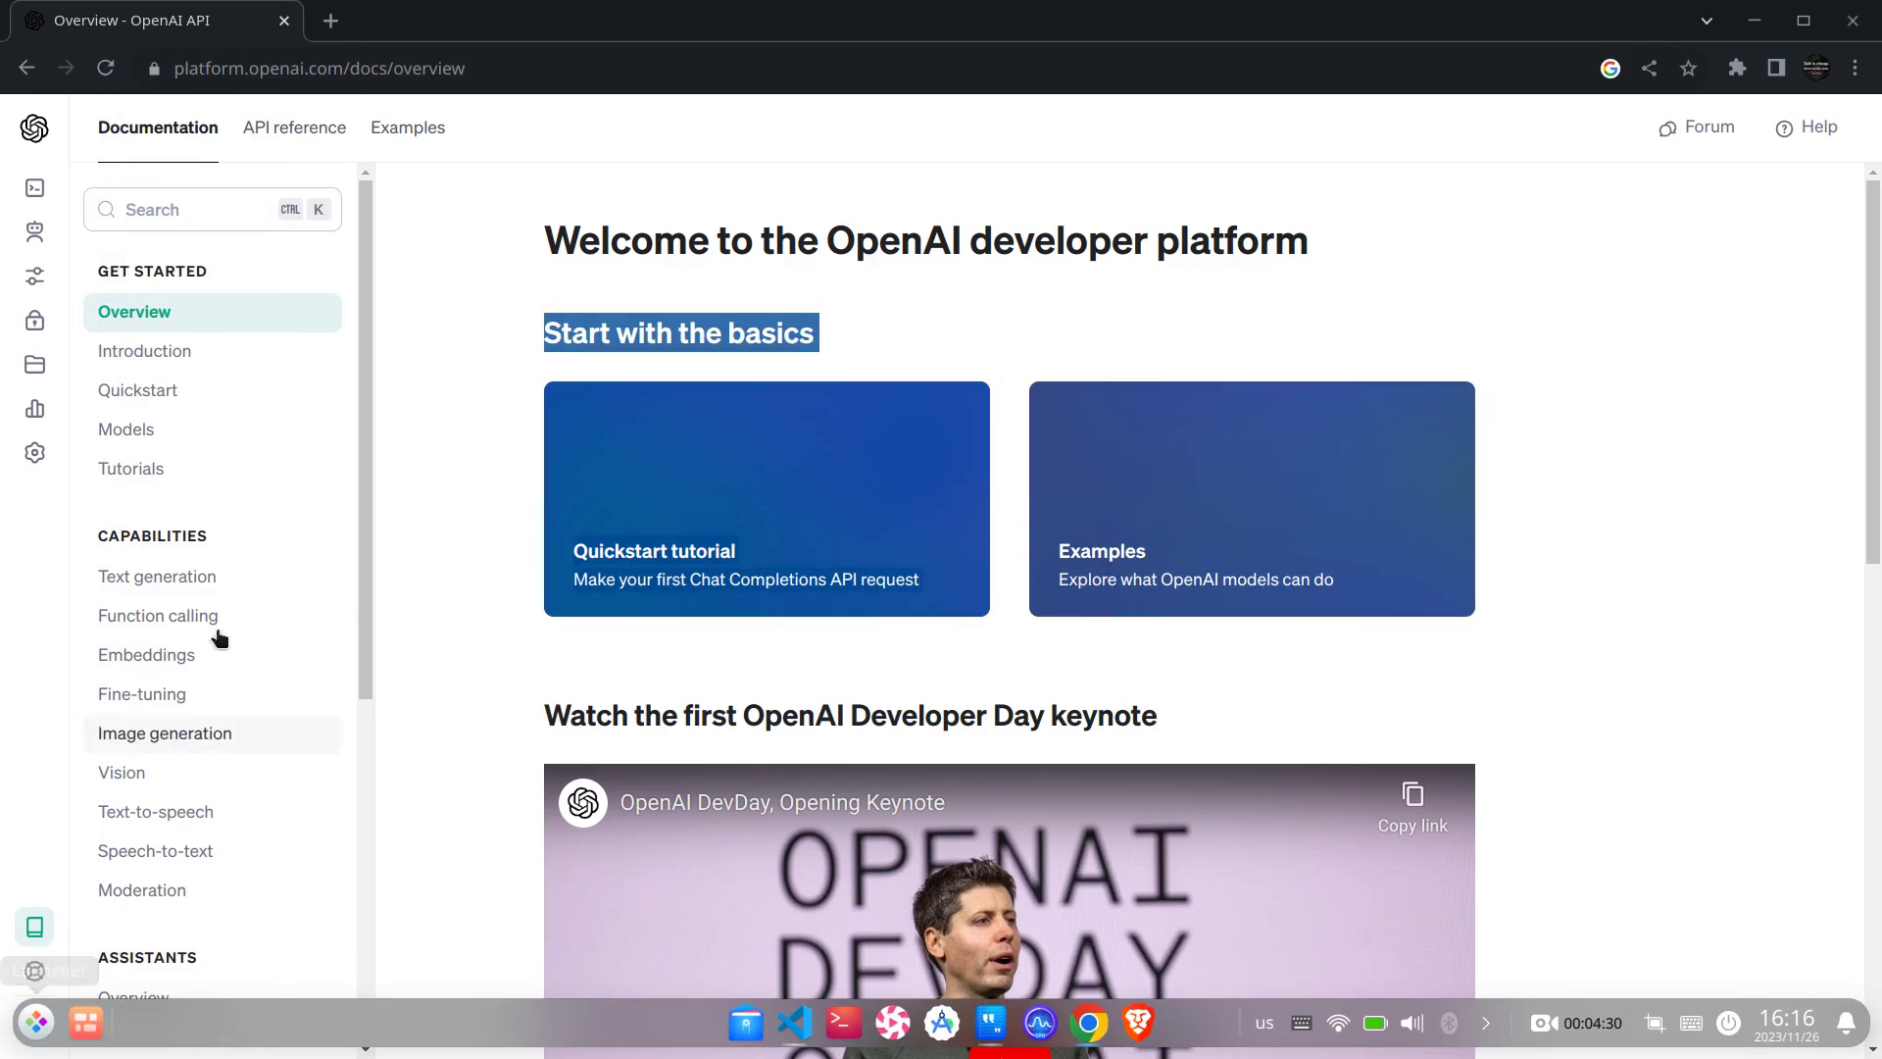
{"action": "mouse_move", "coordinate": [34, 845]}
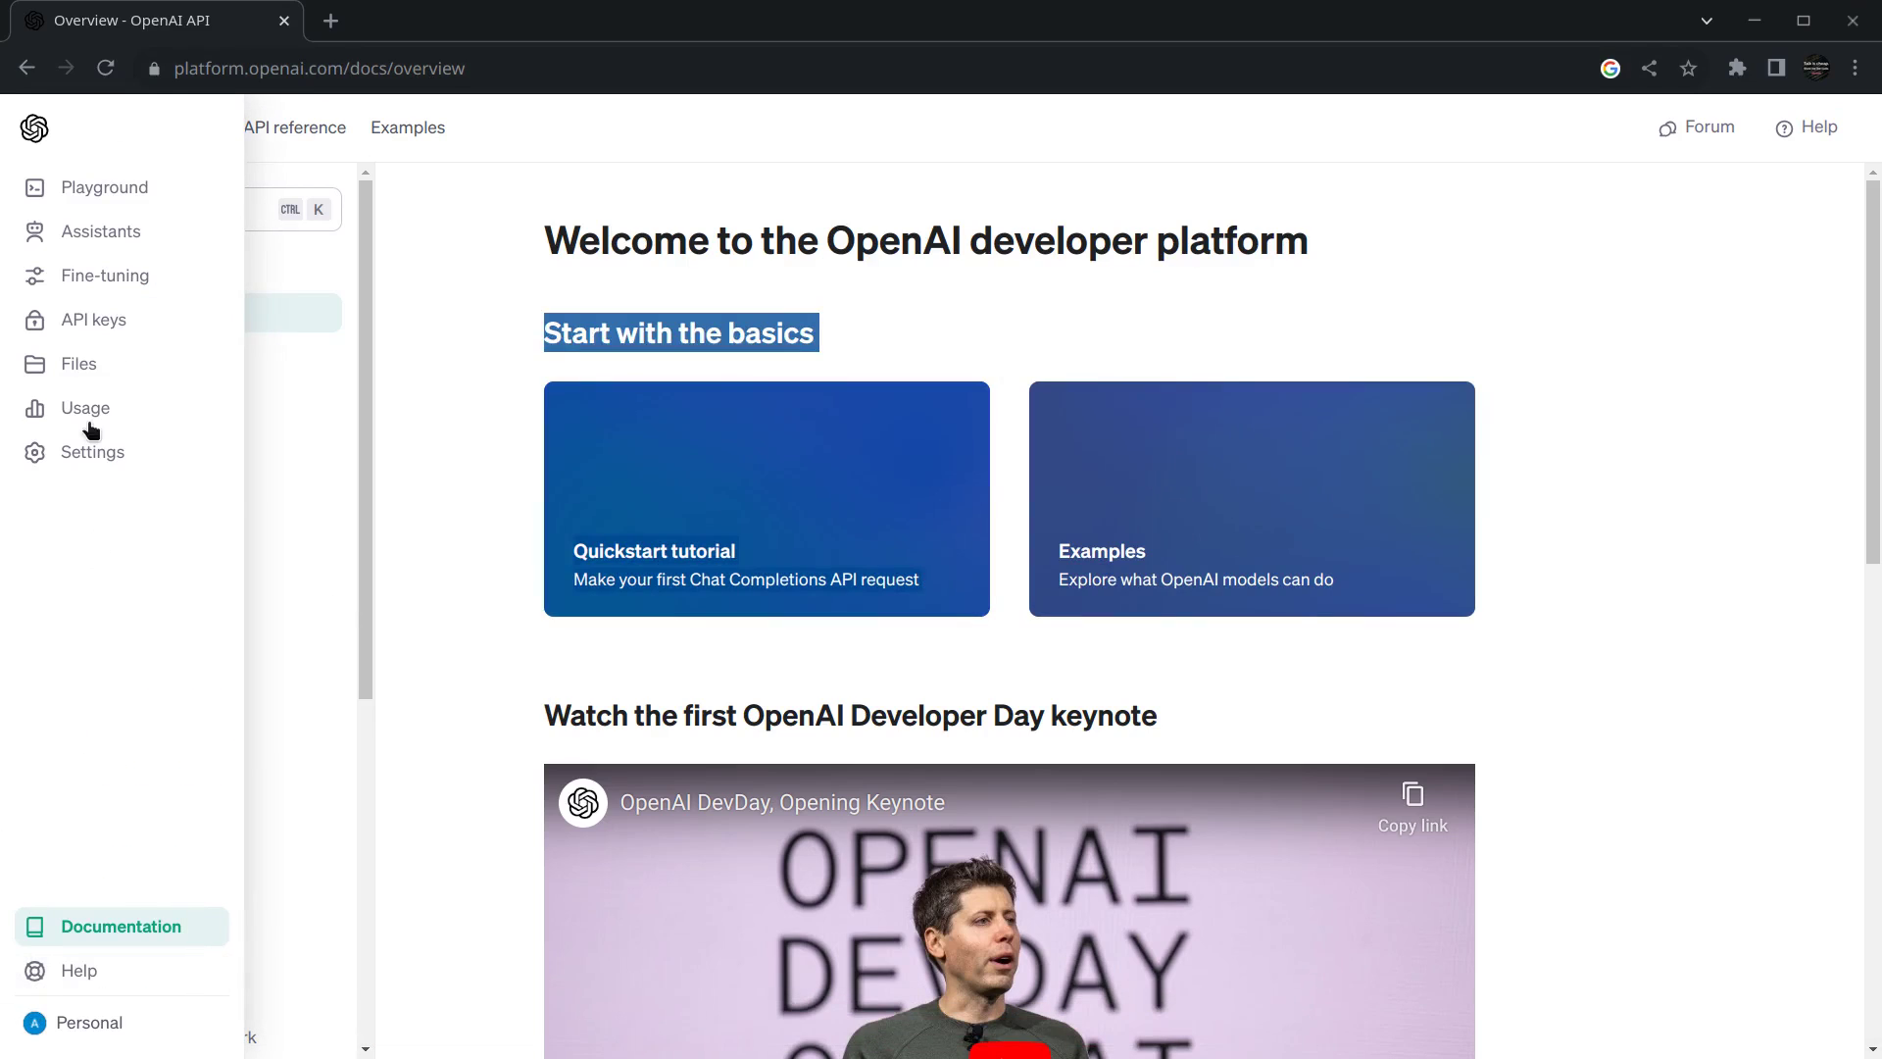
{"action": "left_click", "coordinate": [94, 320]}
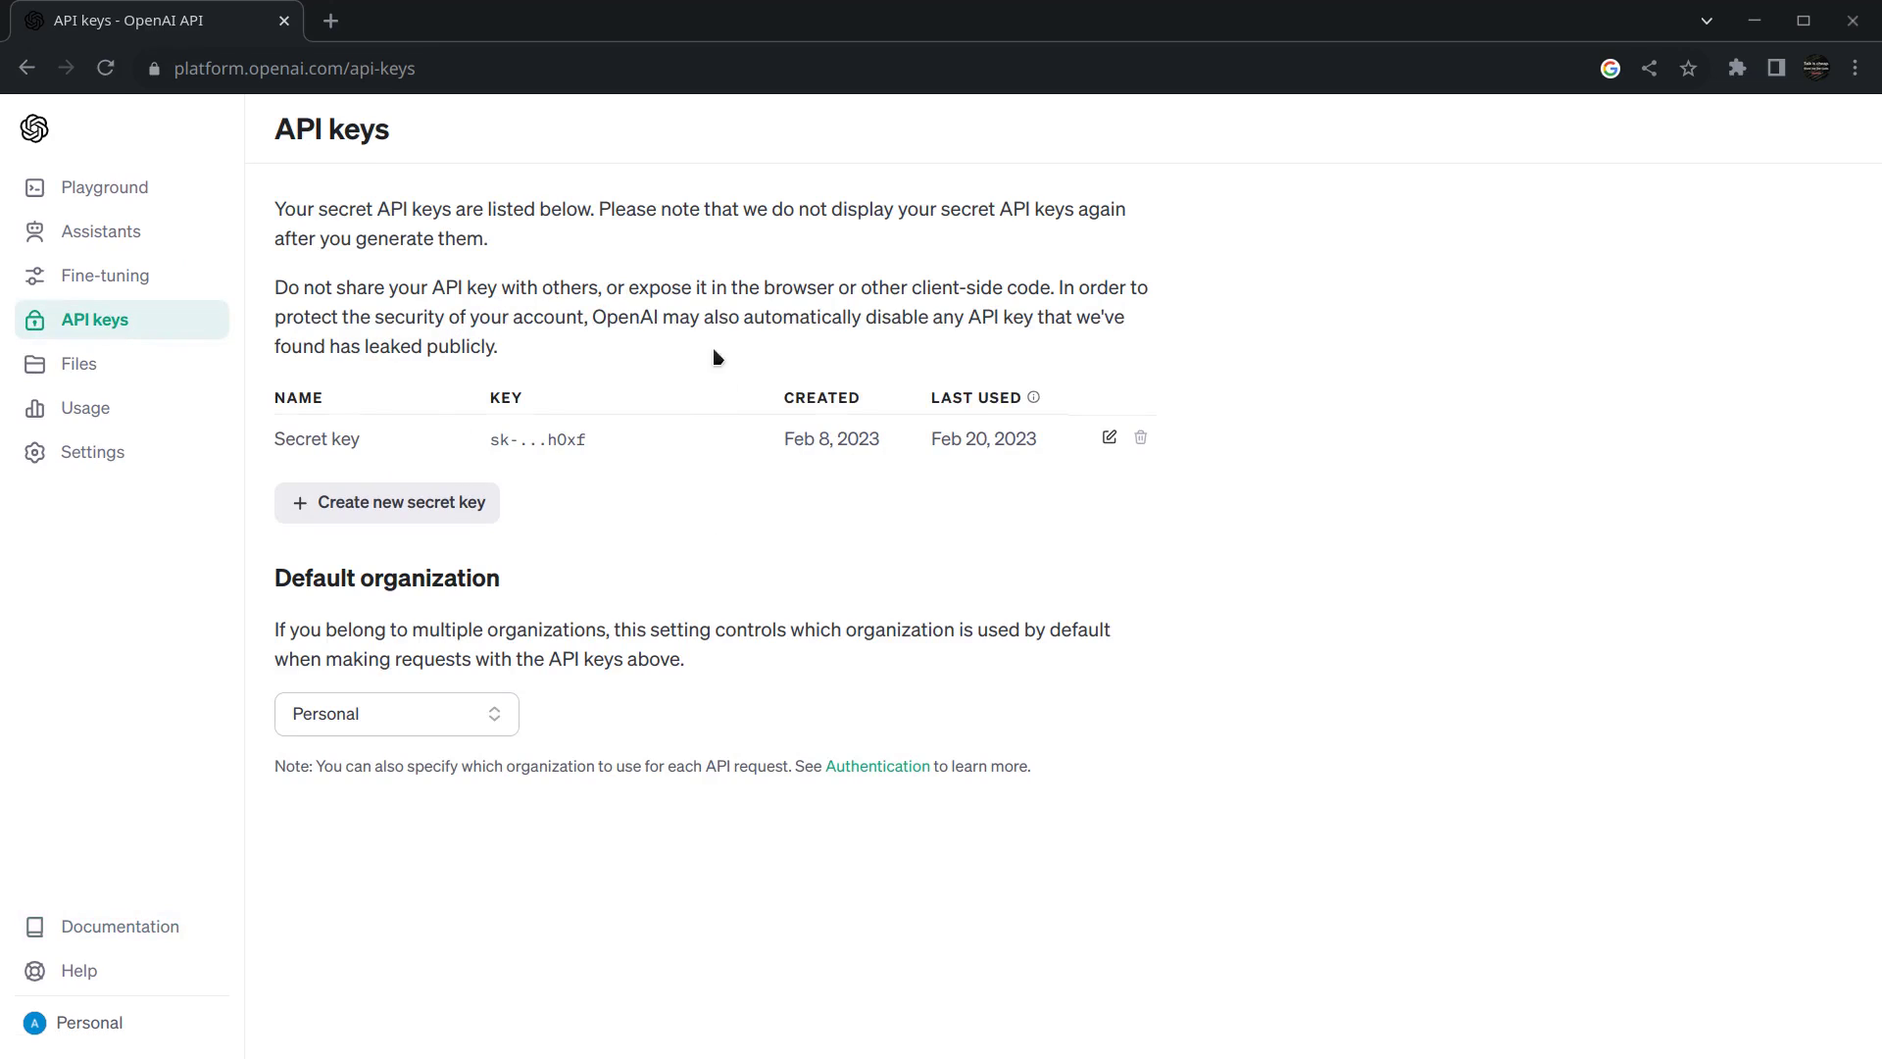
Create a new secret key named 'Youtube Key' and copy it
{"action": "left_click", "coordinate": [383, 509]}
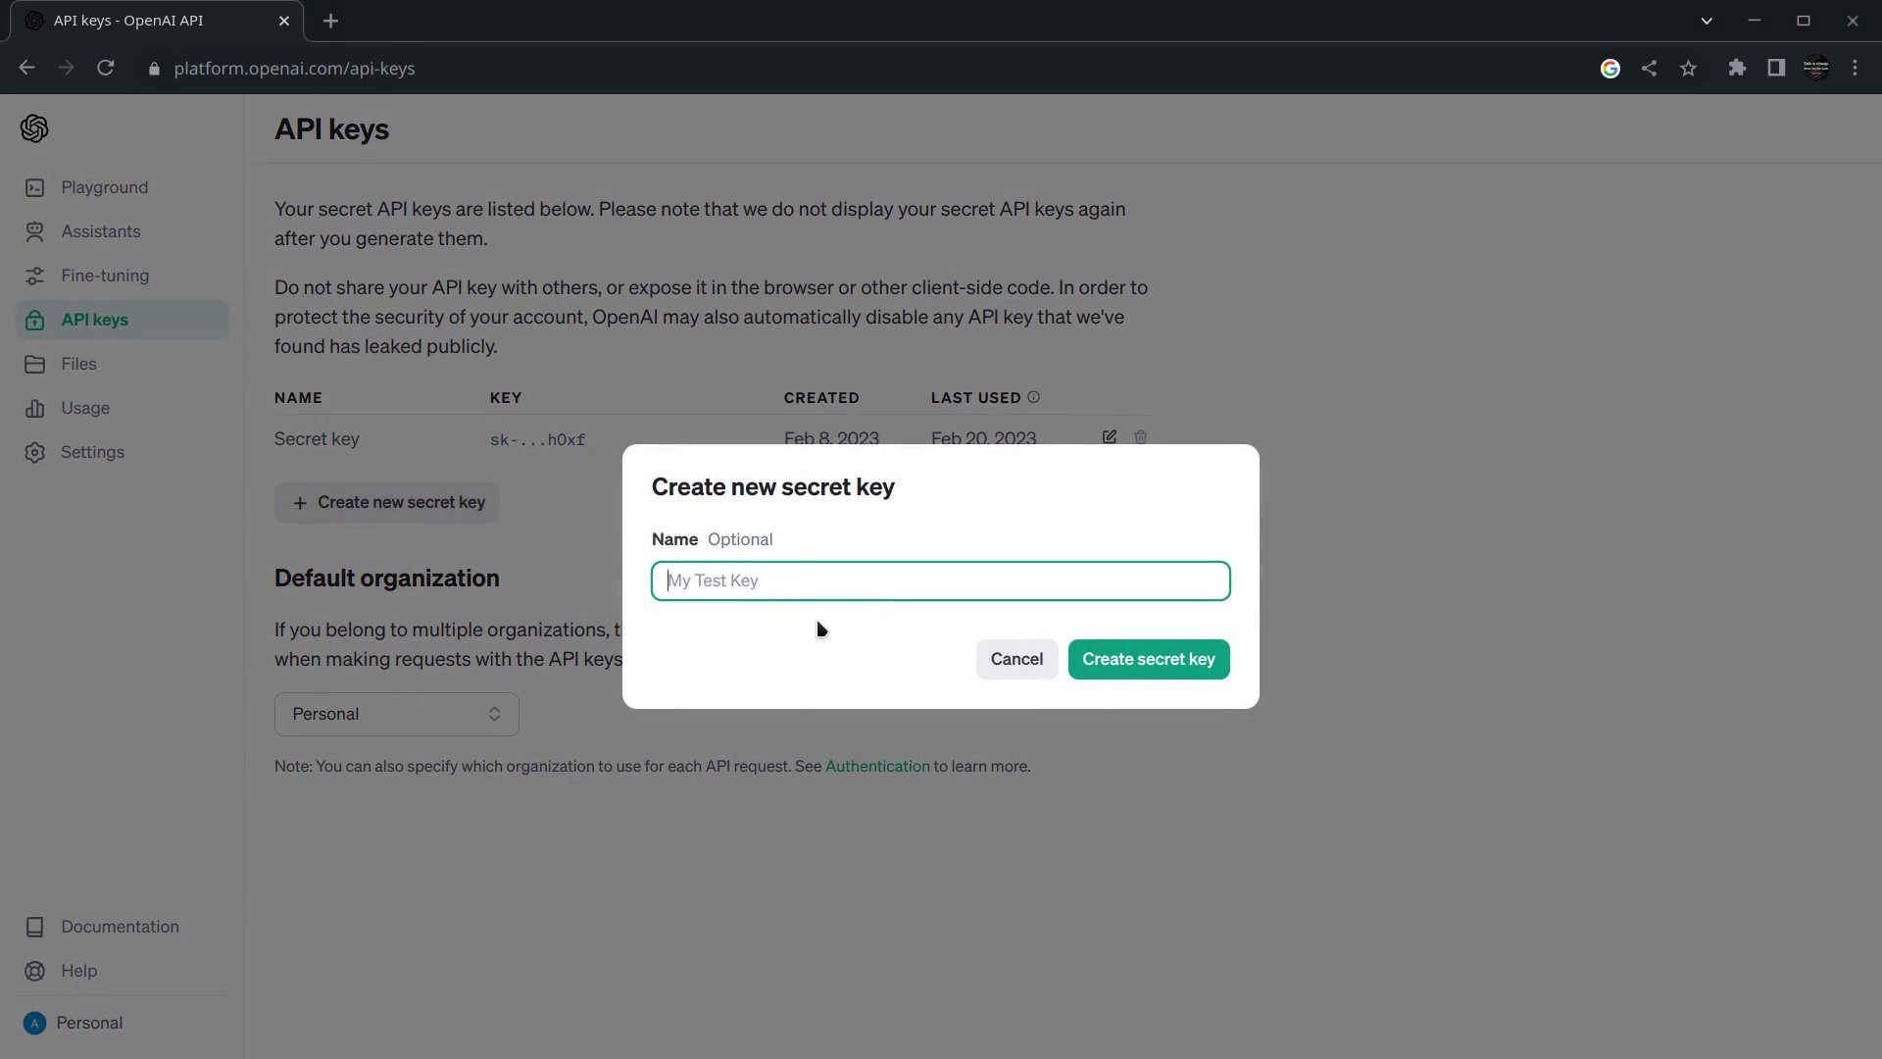
{"action": "type", "text": "Youtube Key"}
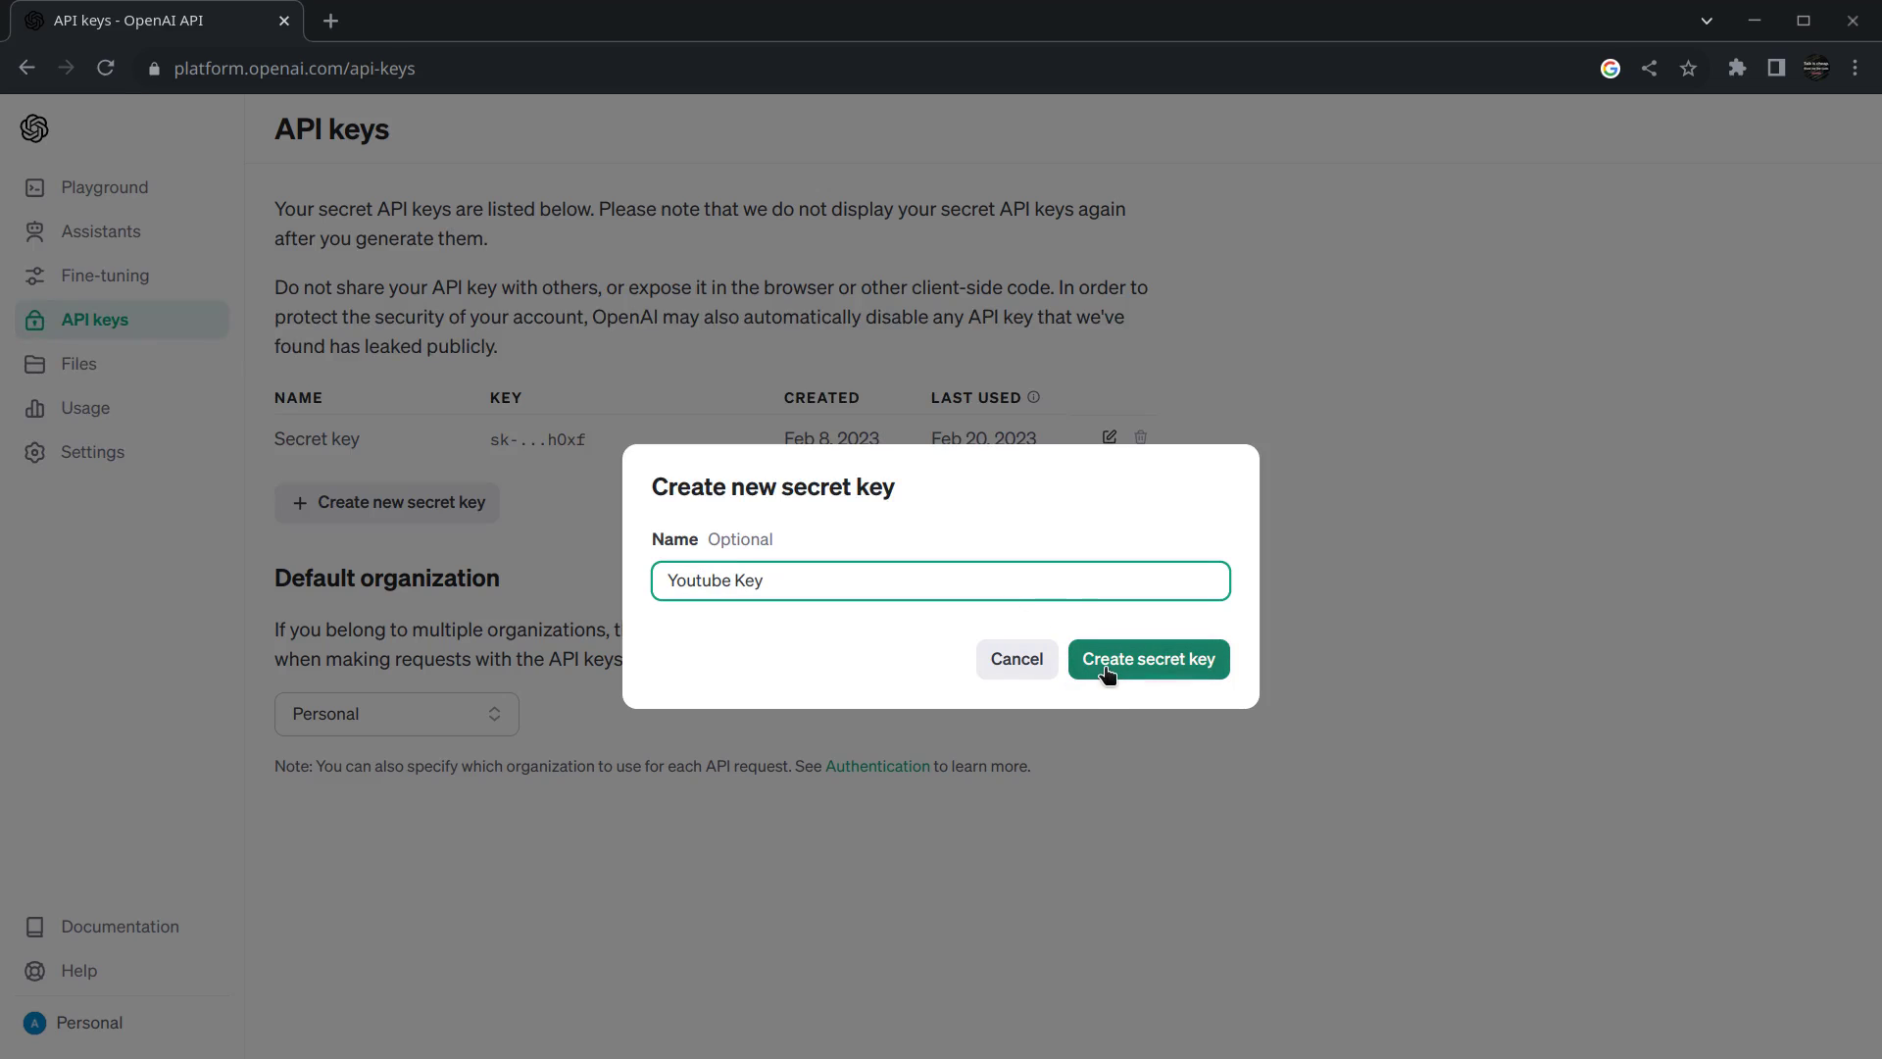
{"action": "left_click", "coordinate": [1108, 672]}
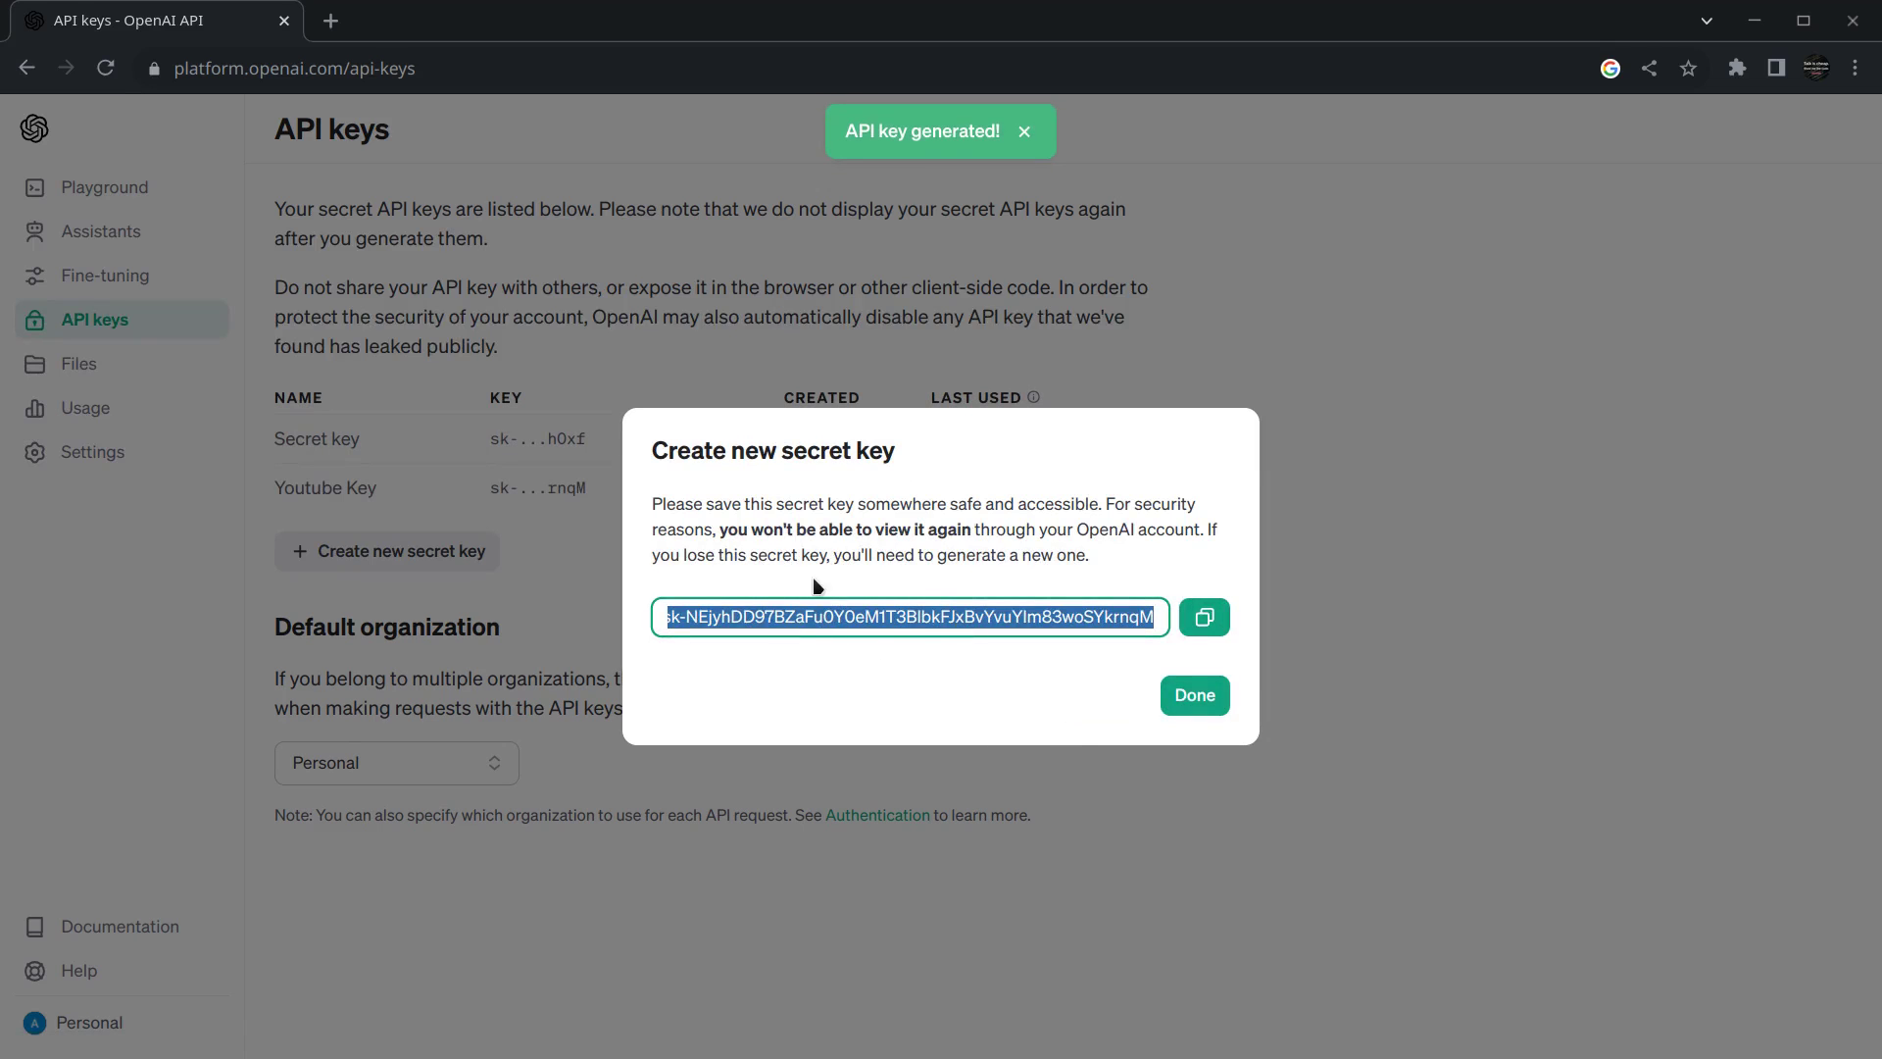
{"action": "left_click", "coordinate": [791, 512]}
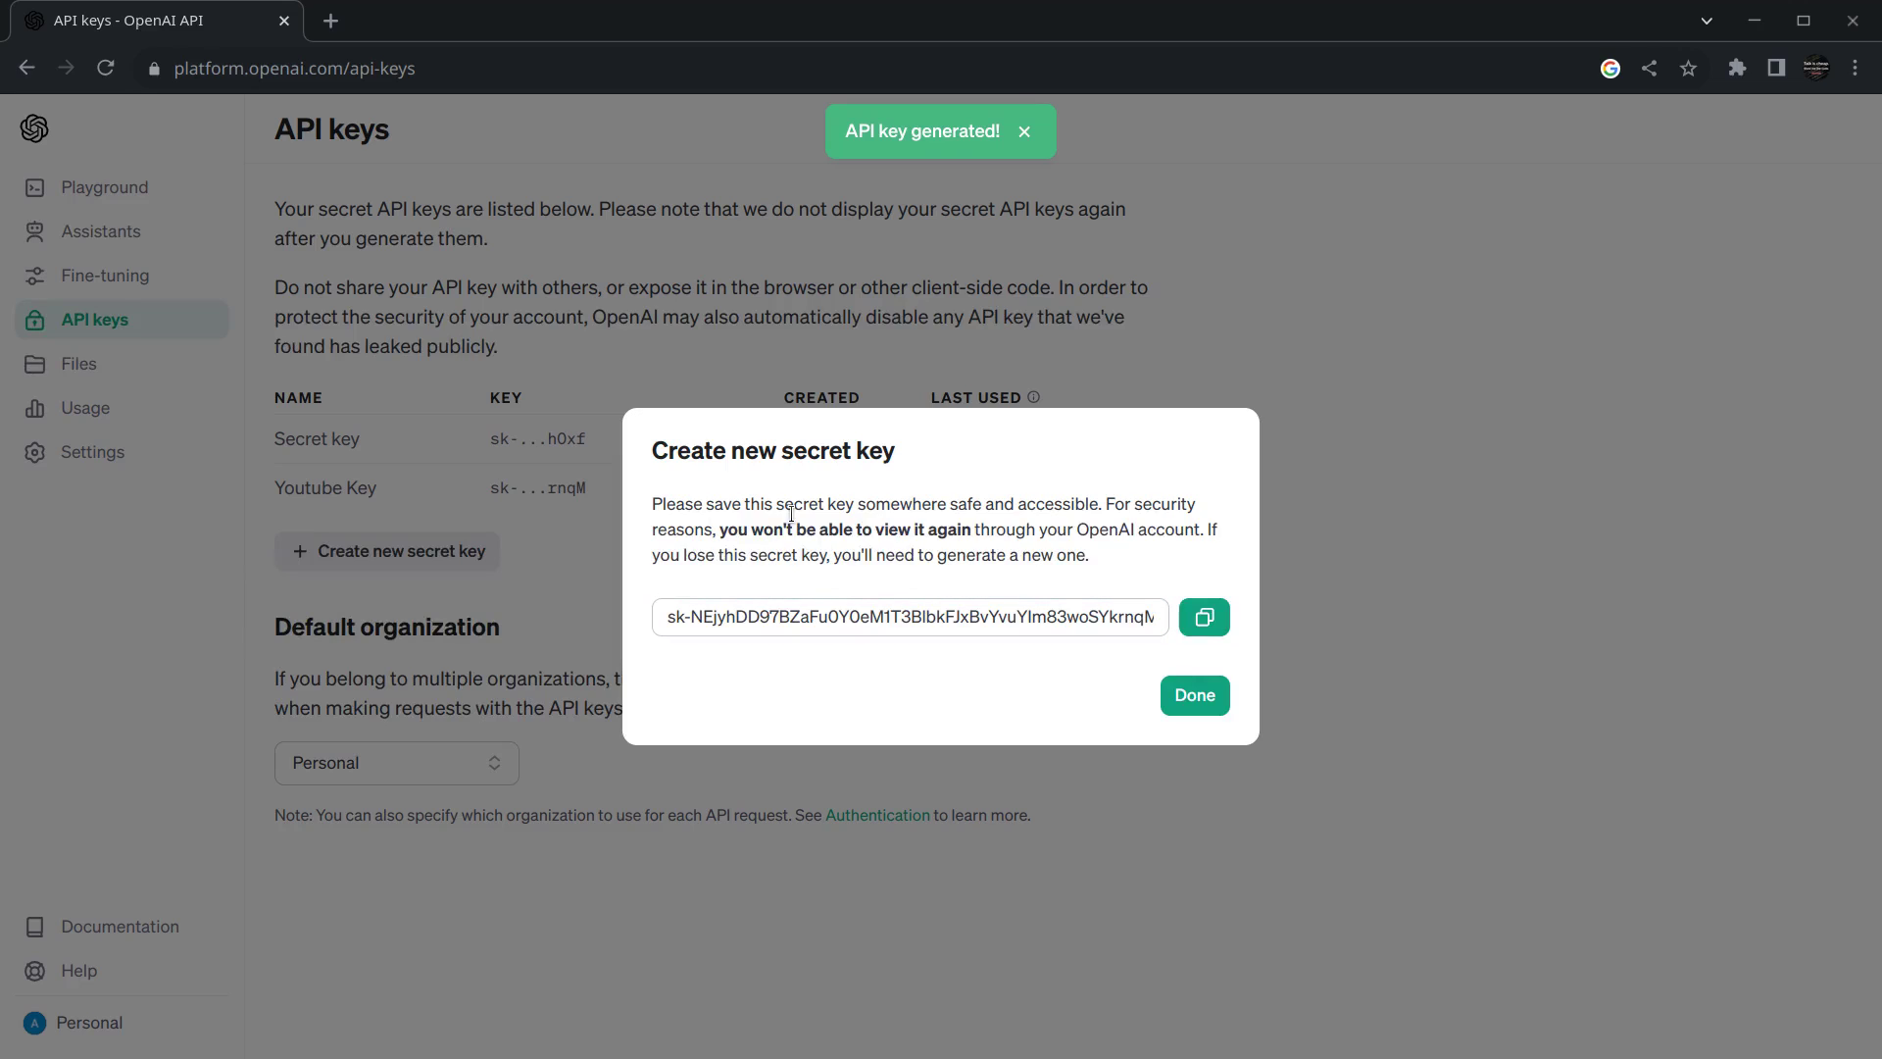
{"action": "left_click", "coordinate": [1206, 625]}
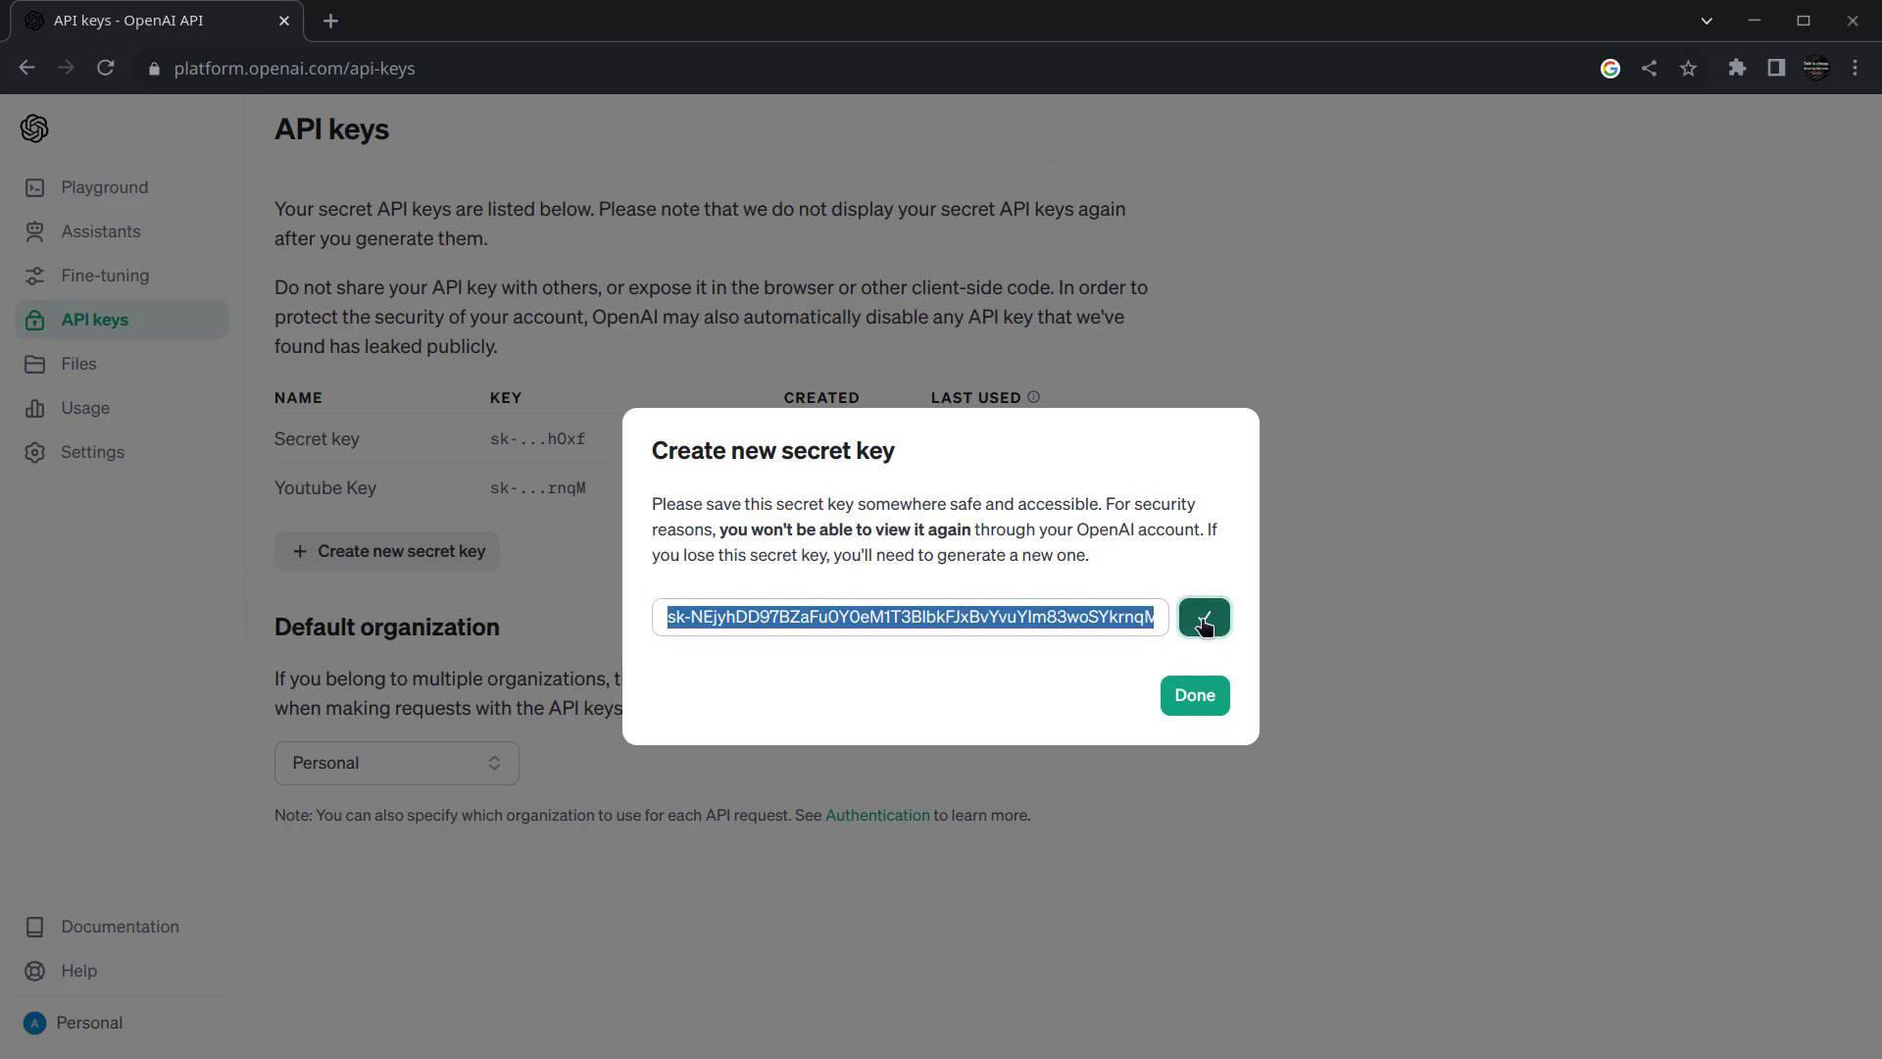
{"action": "left_click", "coordinate": [1203, 692]}
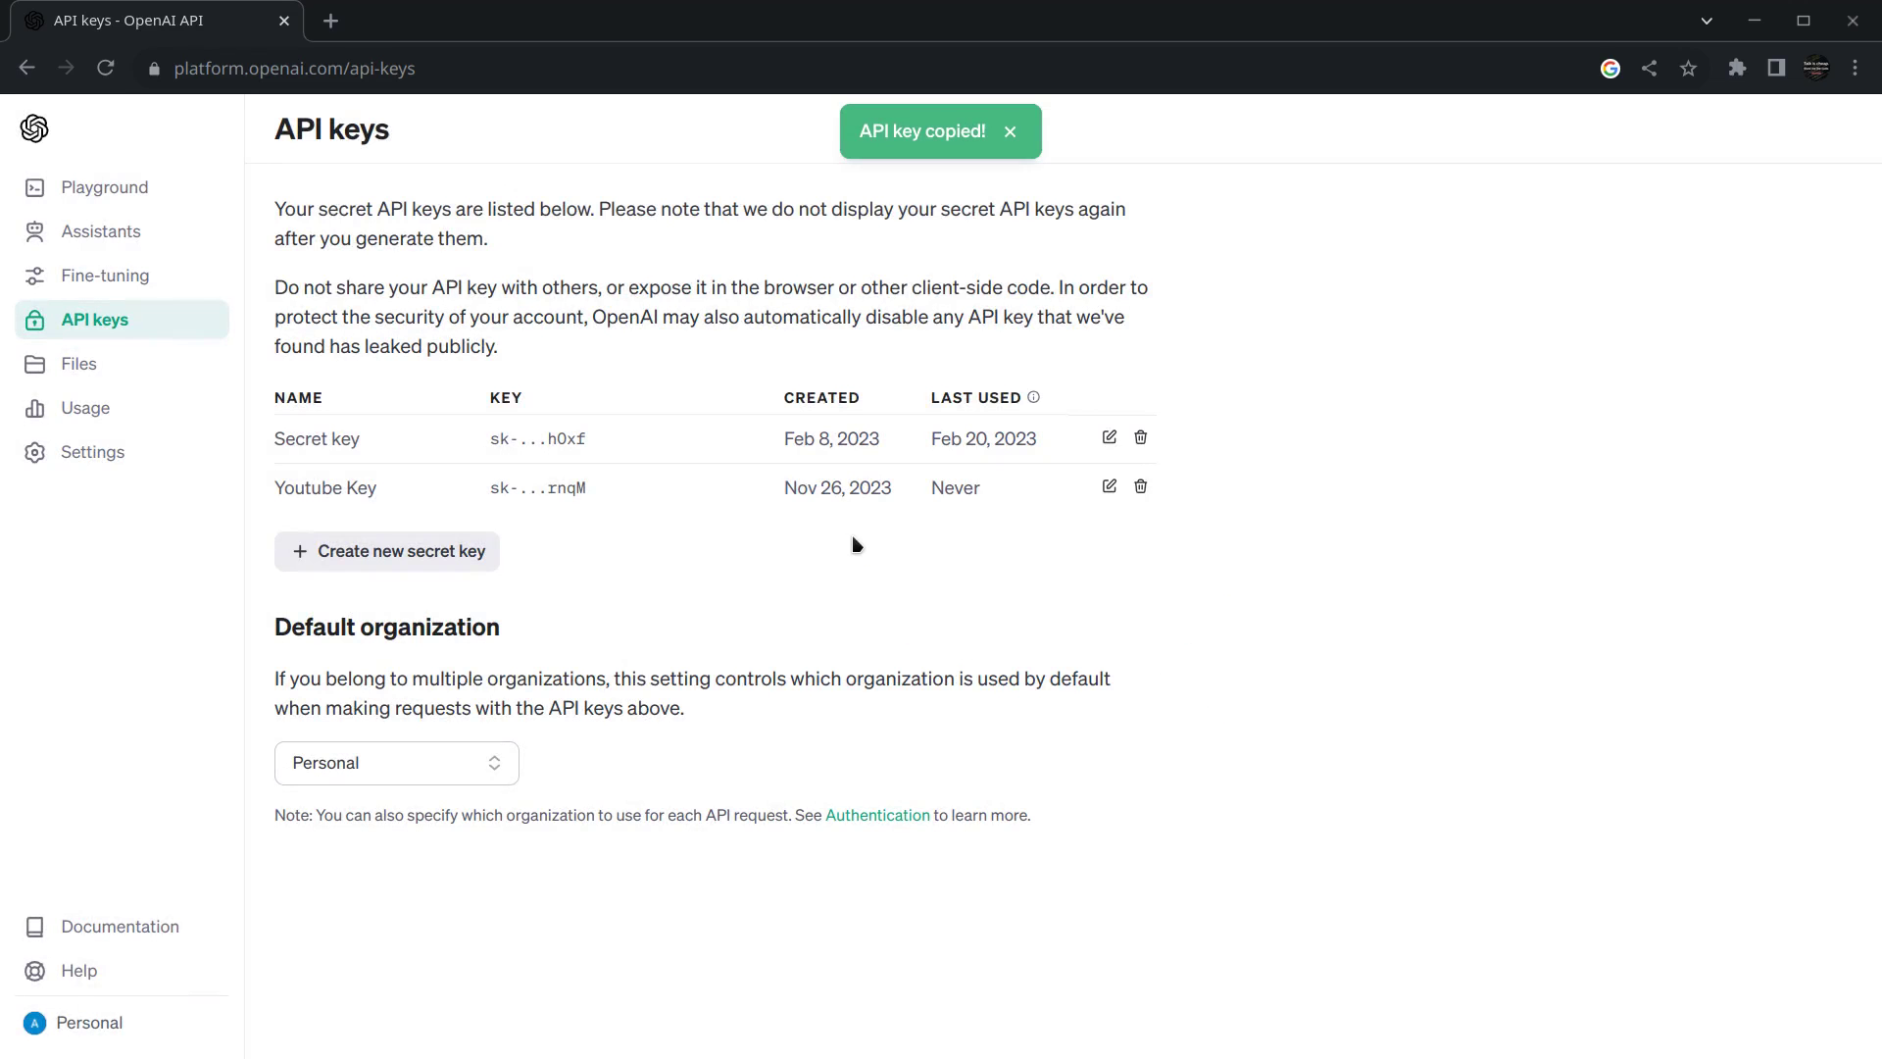
Paste the copied key between apiKey's empty quotes in global.dart
{"action": "key", "text": "alt+Tab"}
{"action": "key", "text": "alt+Tab"}
{"action": "left_click", "coordinate": [966, 570]}
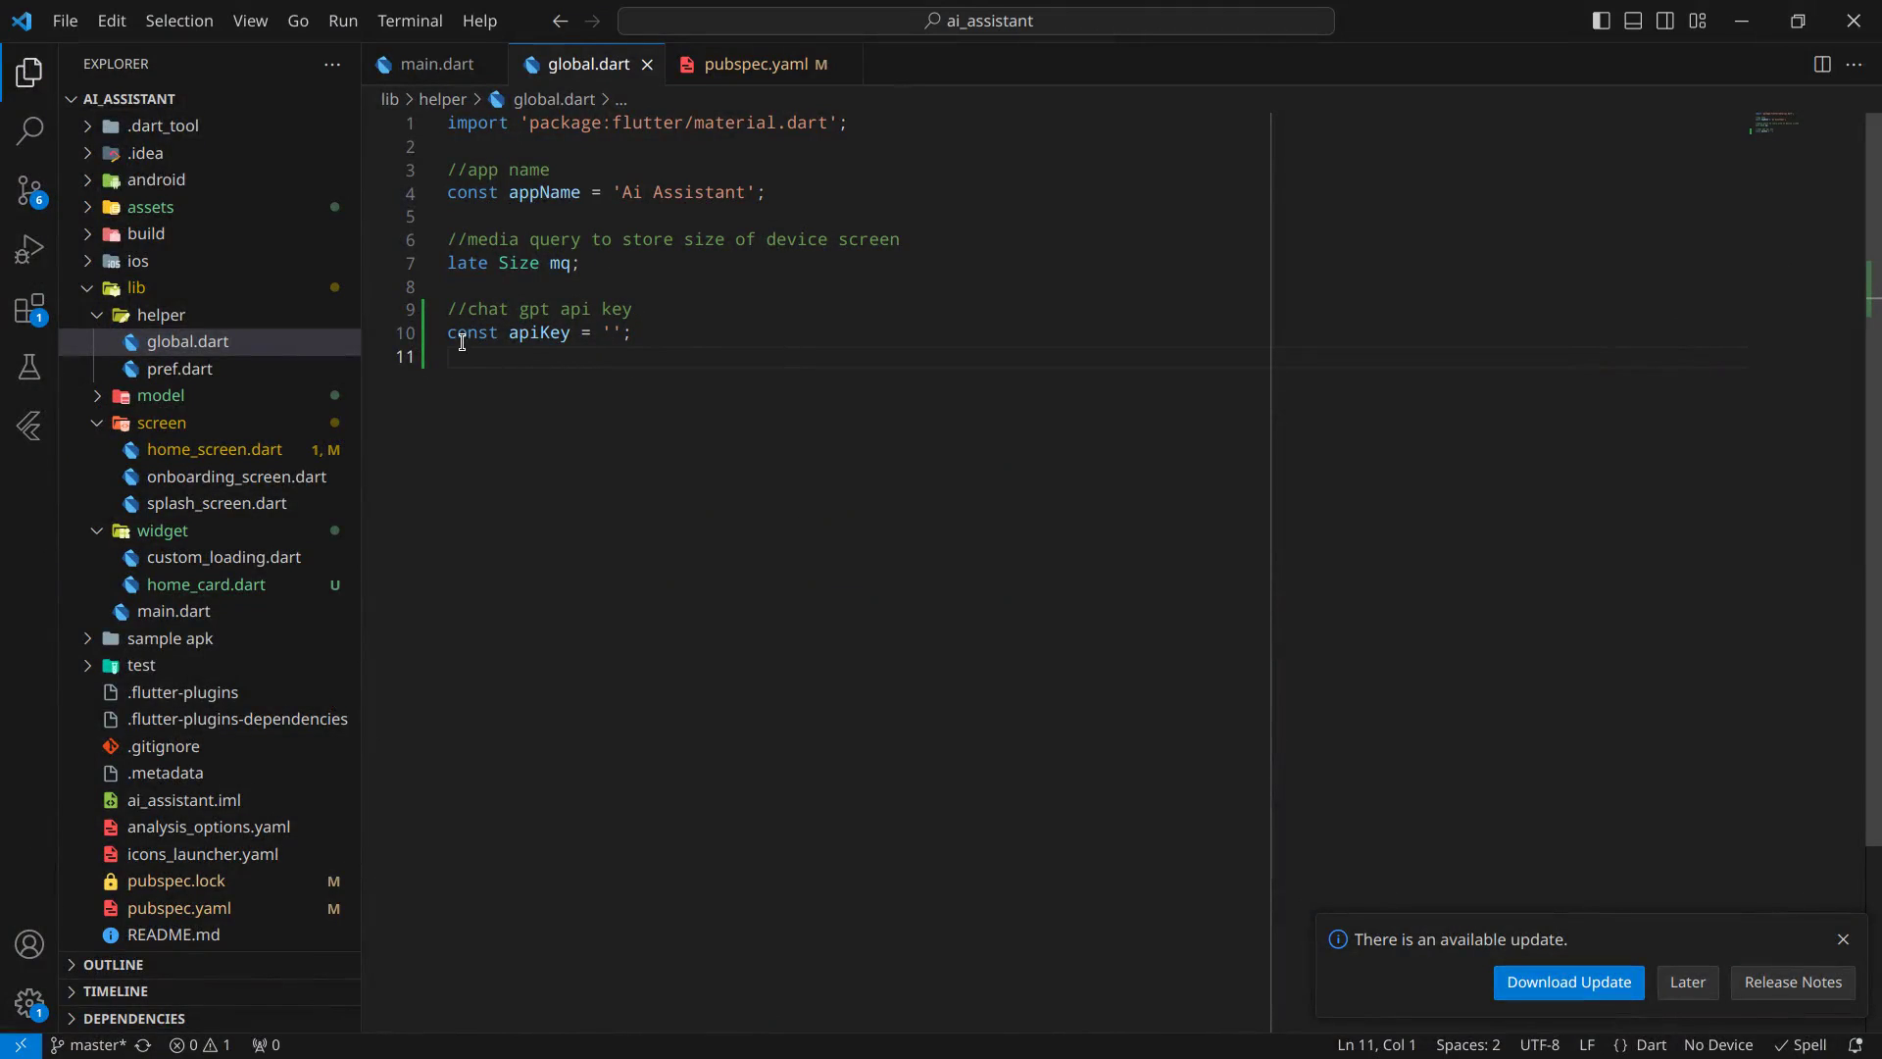
{"action": "left_click", "coordinate": [610, 333]}
{"action": "key", "text": "ctrl+v"}
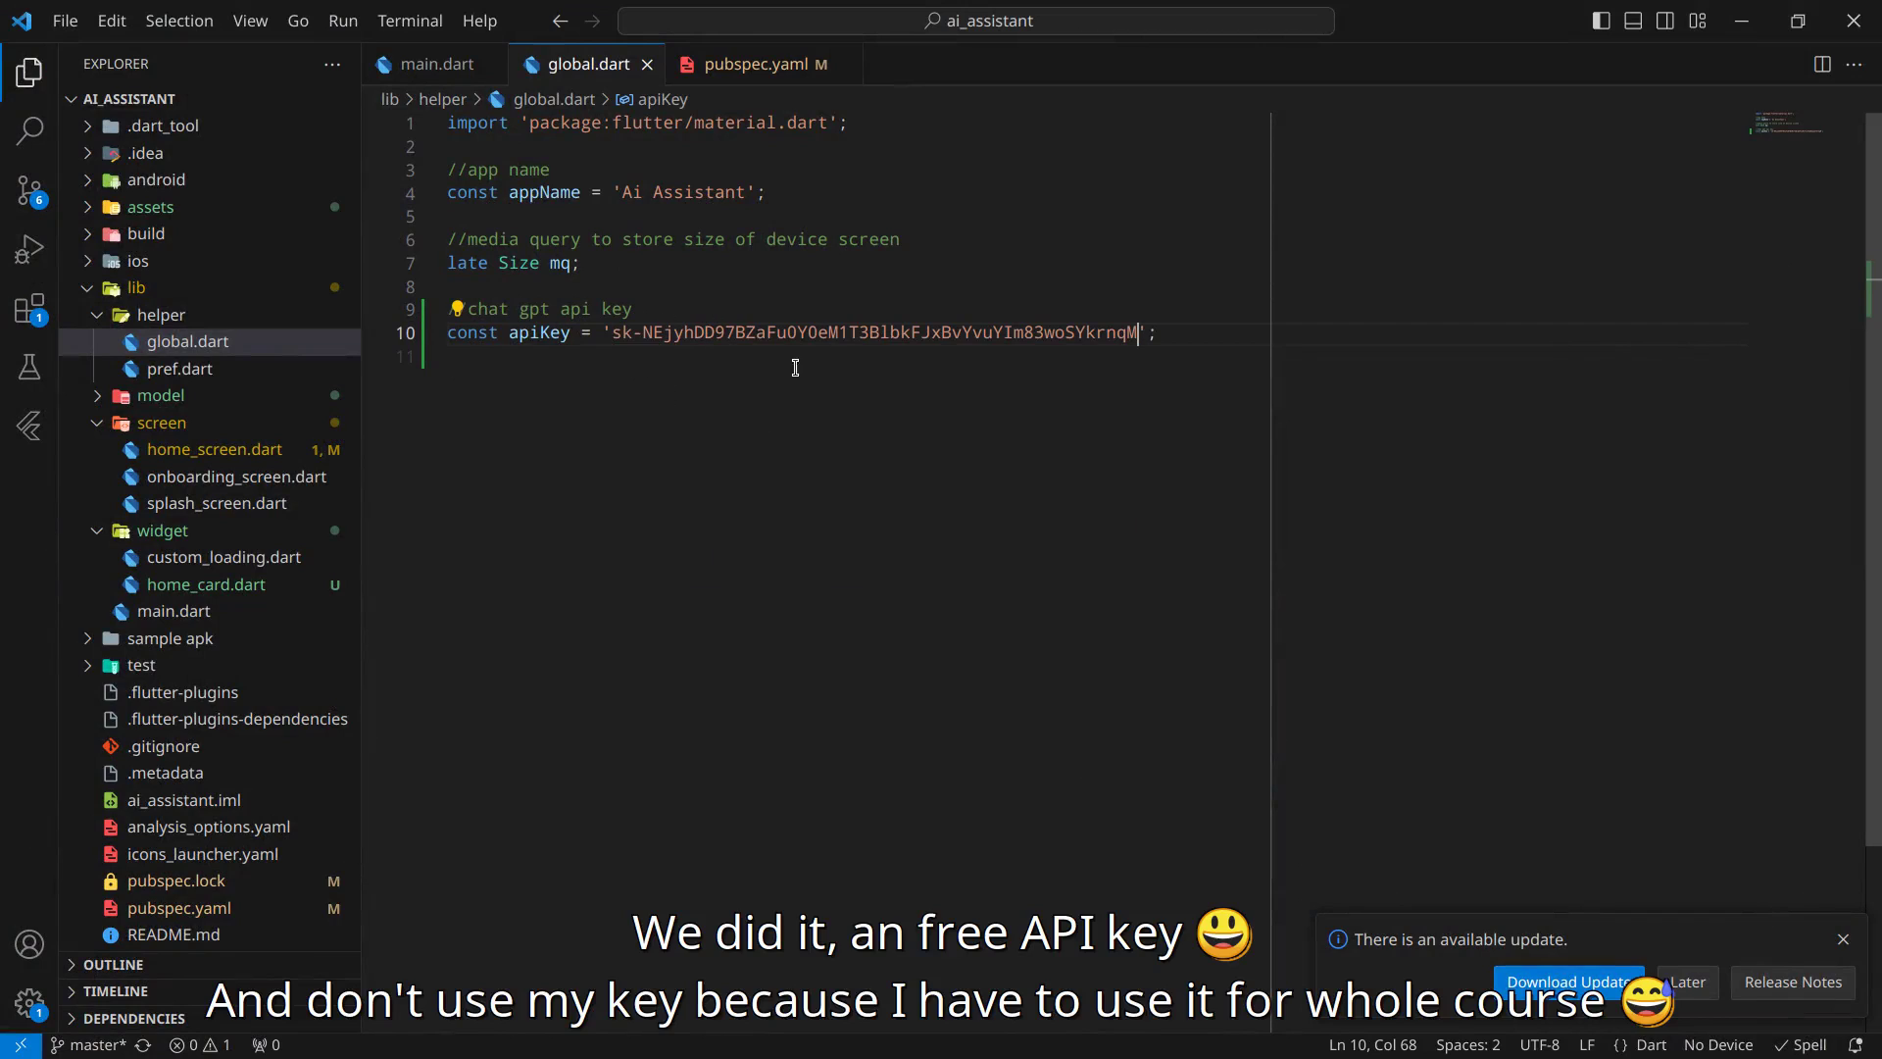
Return to the browser's API keys list, then go to the Usage page
{"action": "key", "text": "alt+Tab"}
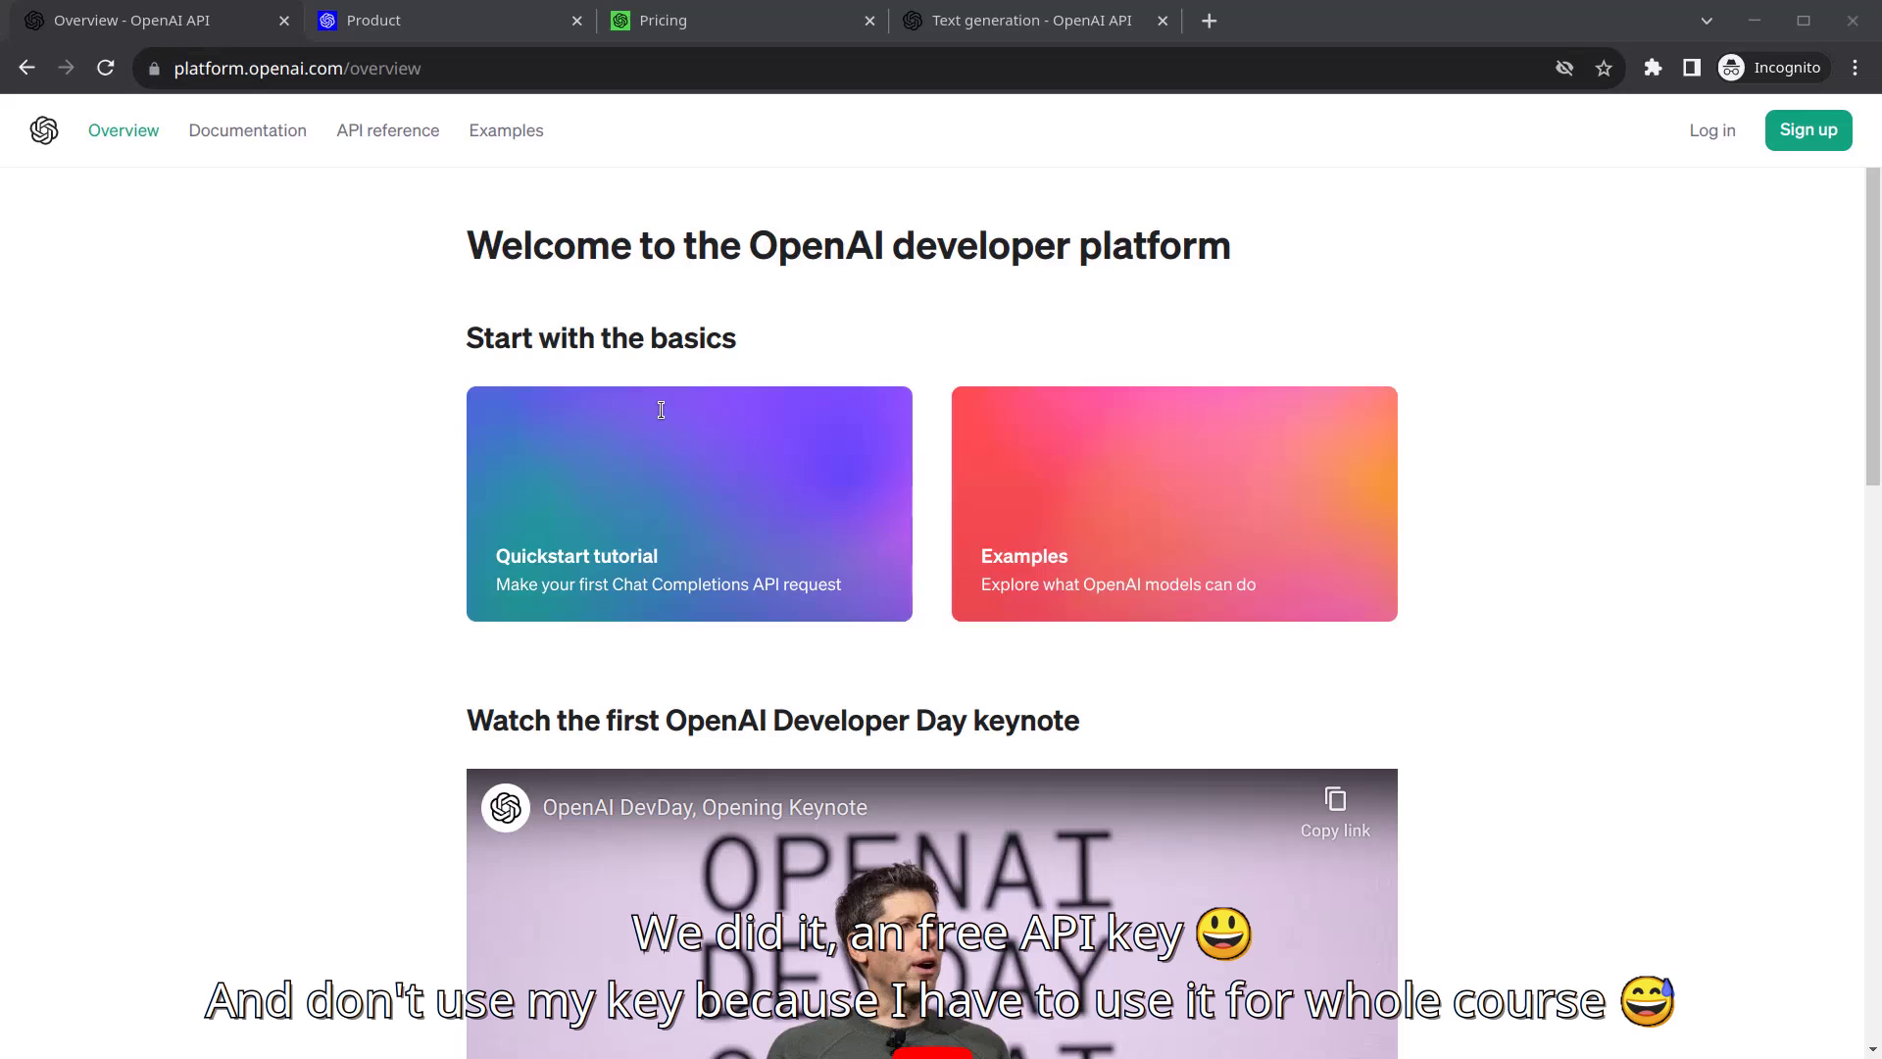
{"action": "key", "text": "alt+Tab"}
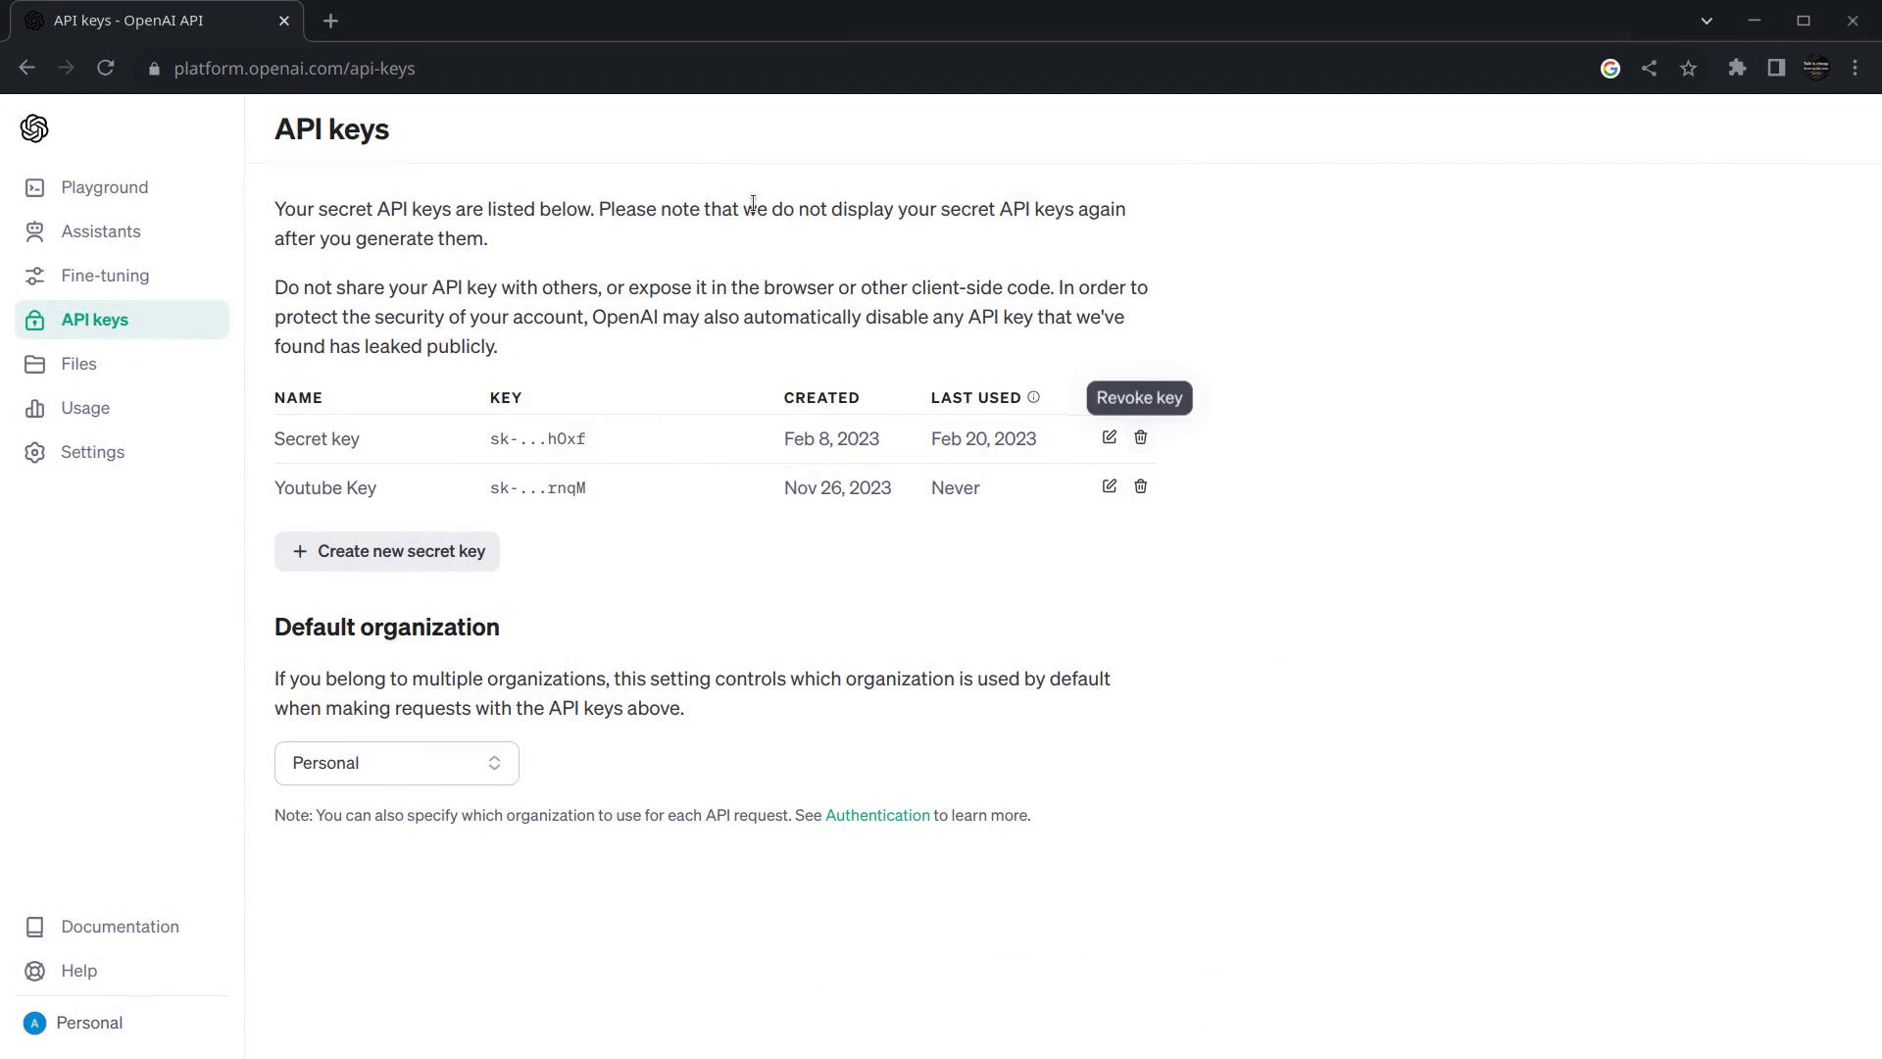
{"action": "left_click", "coordinate": [79, 412]}
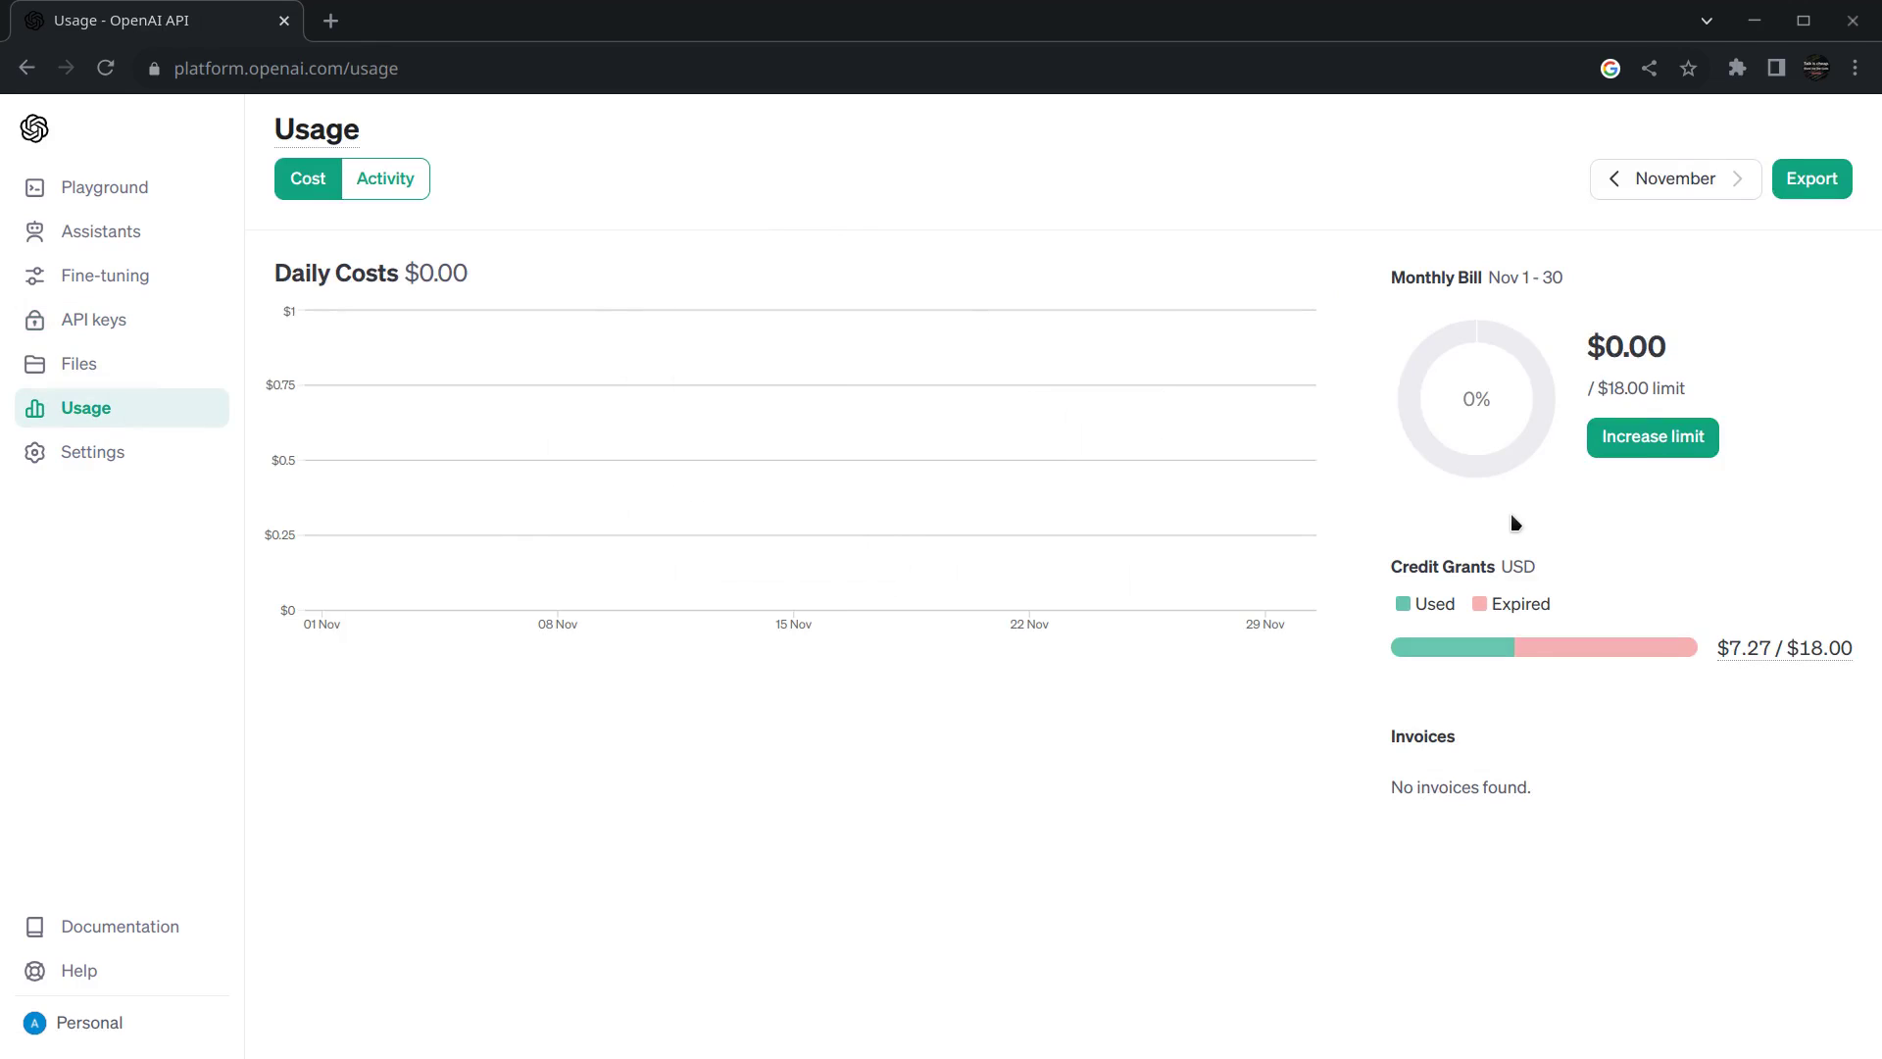
Check the credit grant amounts, then go back six months to February's $7.26 bill
{"action": "mouse_move", "coordinate": [1745, 655]}
{"action": "left_click_drag", "start_coordinate": [1717, 649], "coordinate": [1786, 647]}
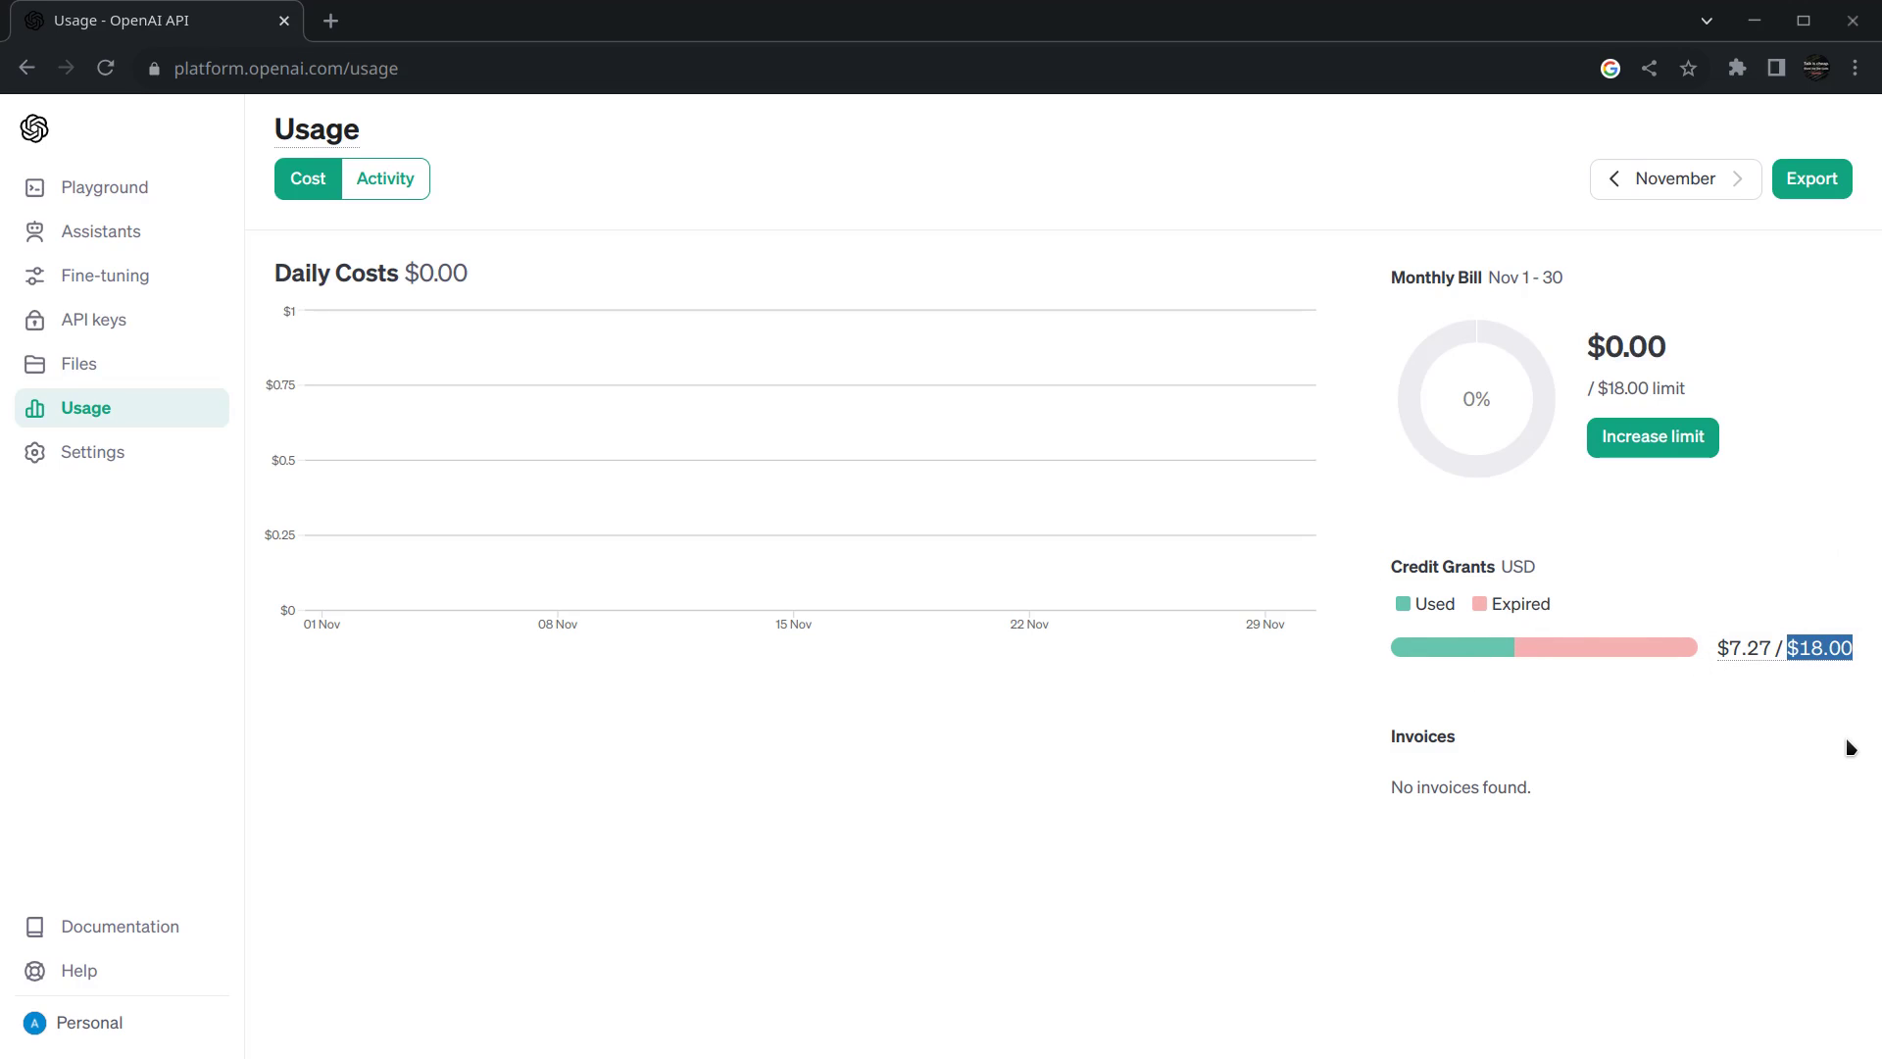
{"action": "left_click", "coordinate": [1613, 180]}
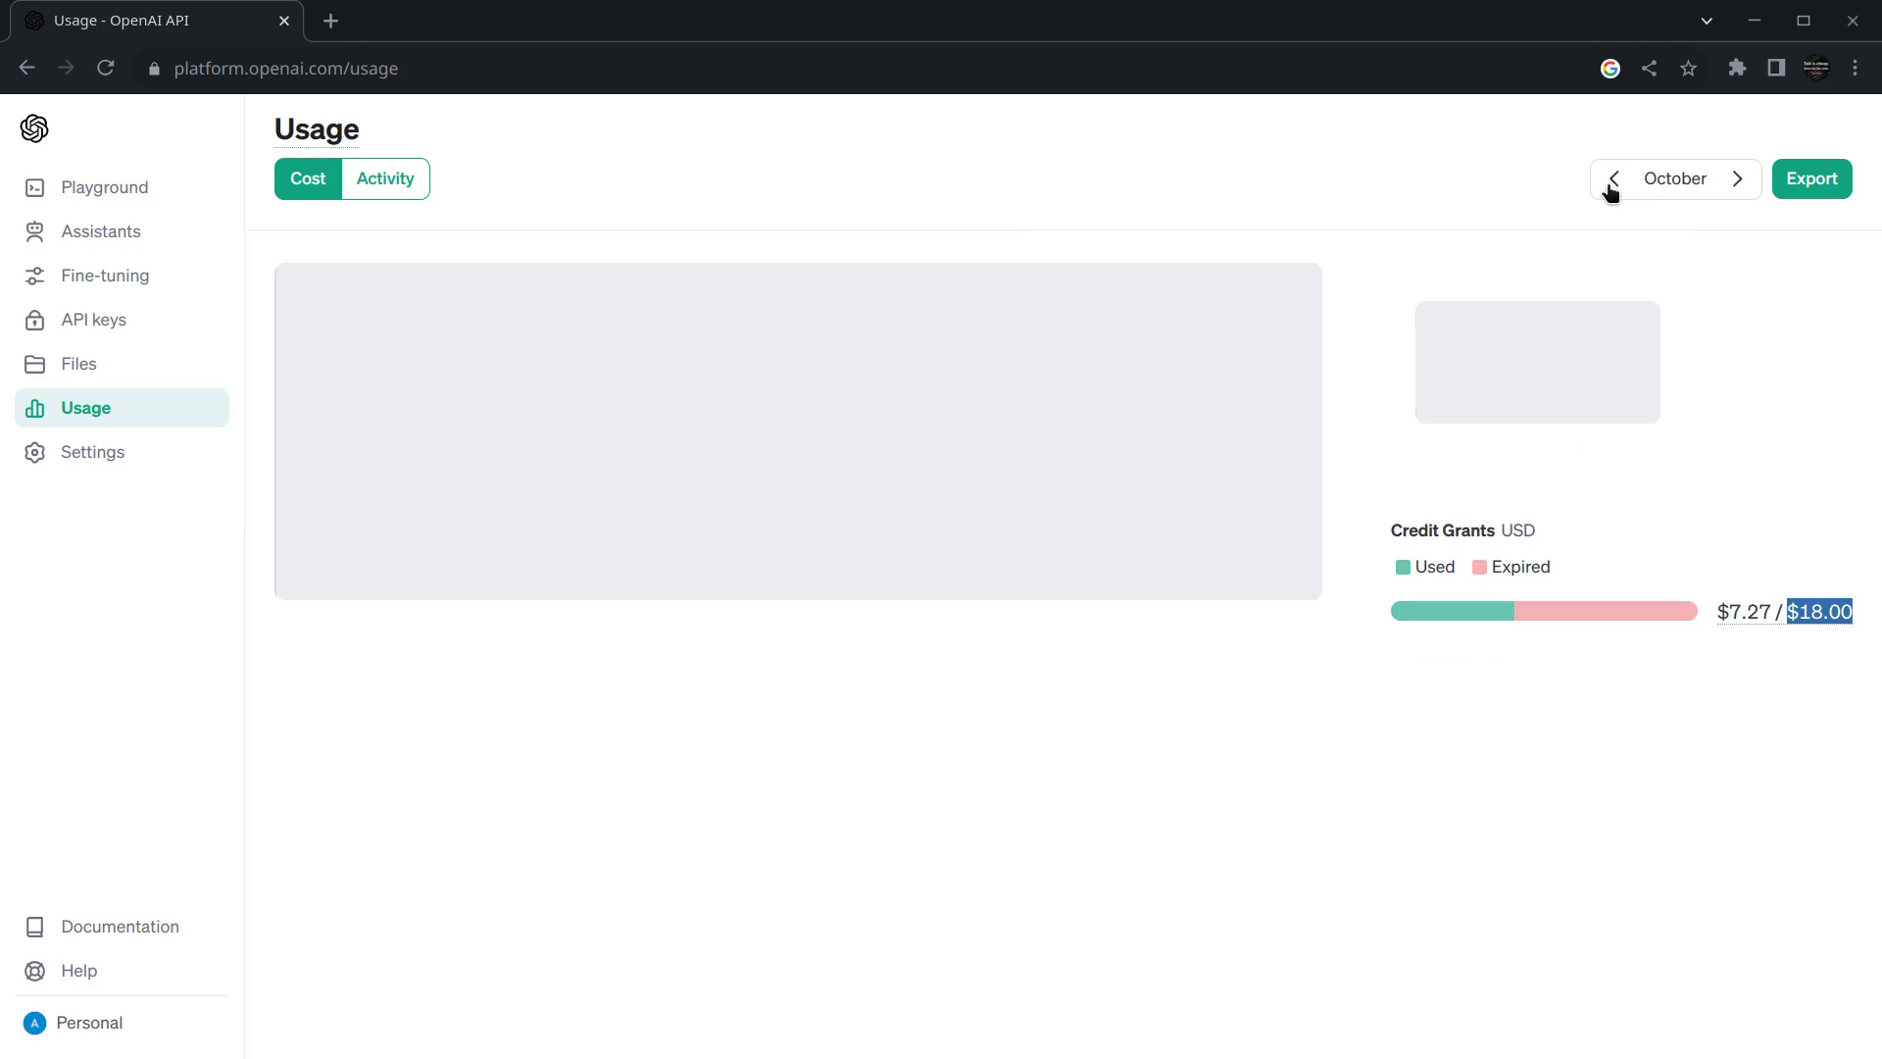
{"action": "left_click", "coordinate": [1612, 180]}
{"action": "left_click", "coordinate": [1612, 180]}
{"action": "left_click", "coordinate": [1612, 180]}
{"action": "left_click", "coordinate": [1612, 180]}
{"action": "left_click", "coordinate": [1613, 180]}
{"action": "left_click", "coordinate": [1612, 180]}
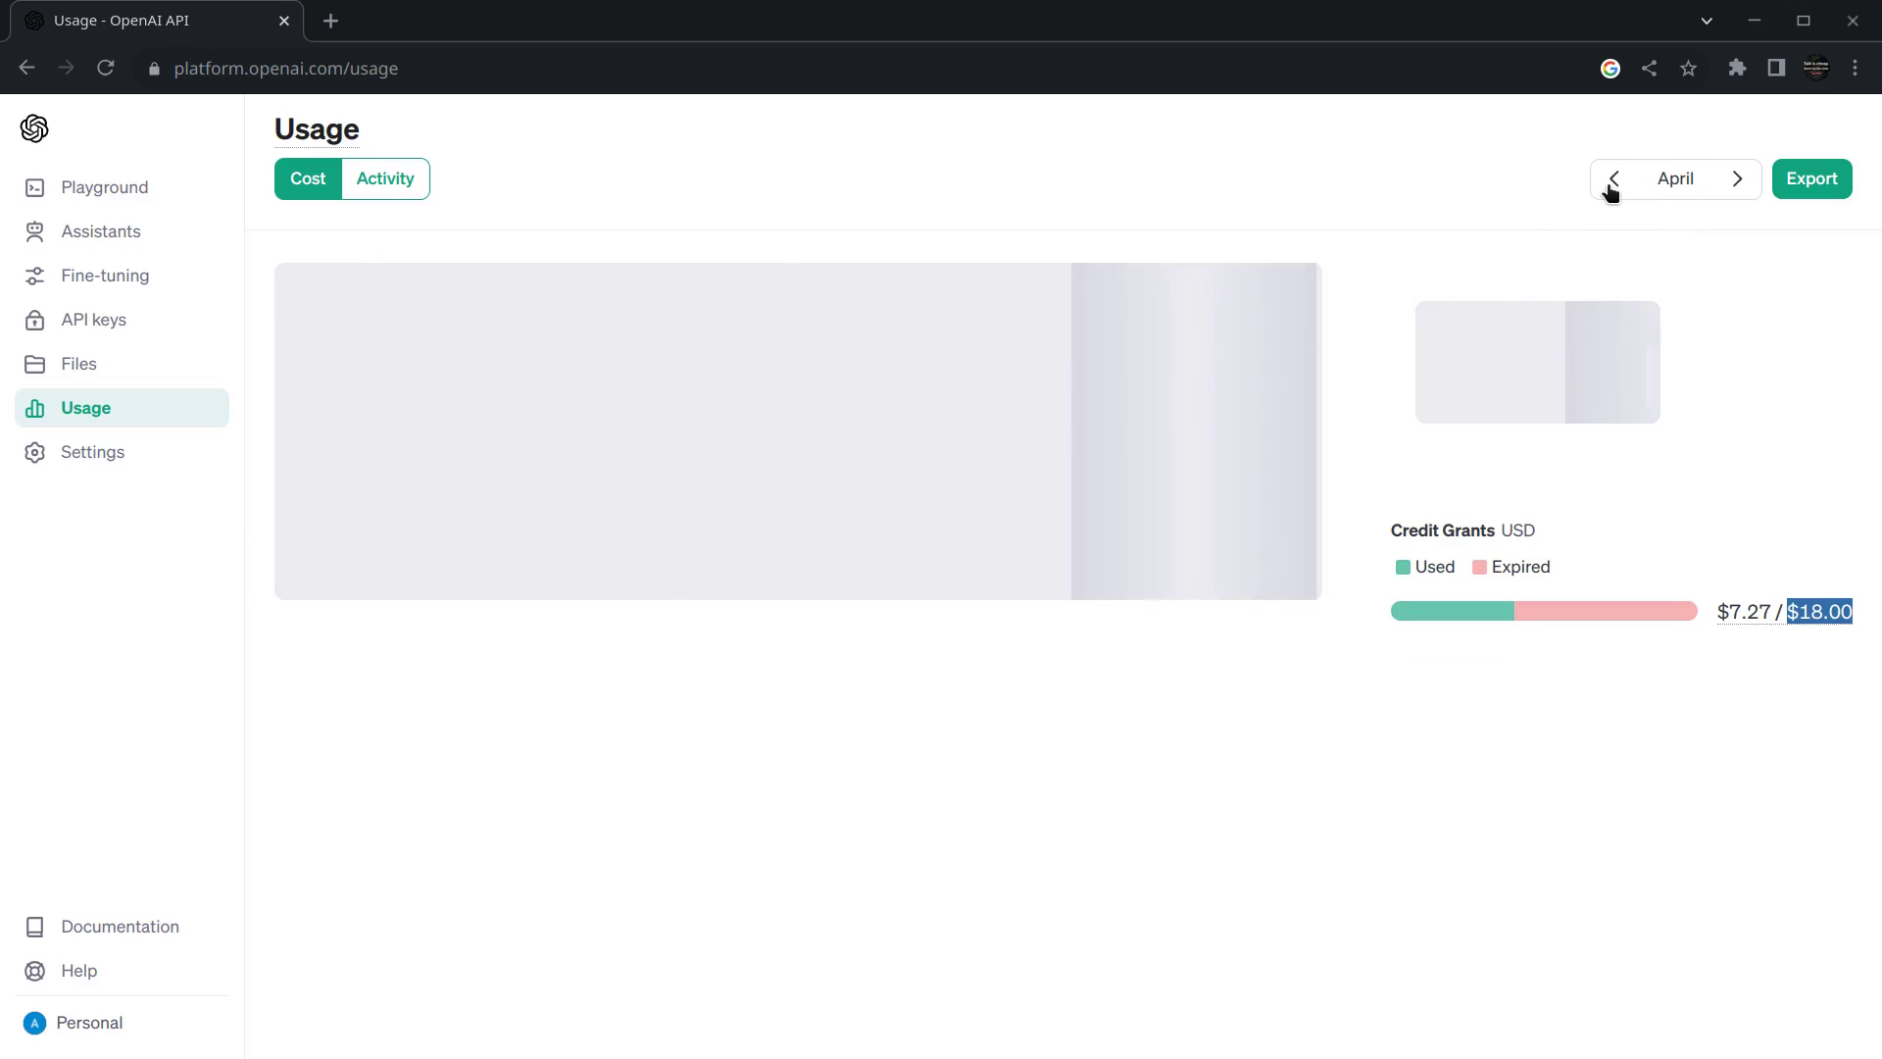
{"action": "left_click", "coordinate": [1613, 180]}
{"action": "left_click", "coordinate": [1612, 180]}
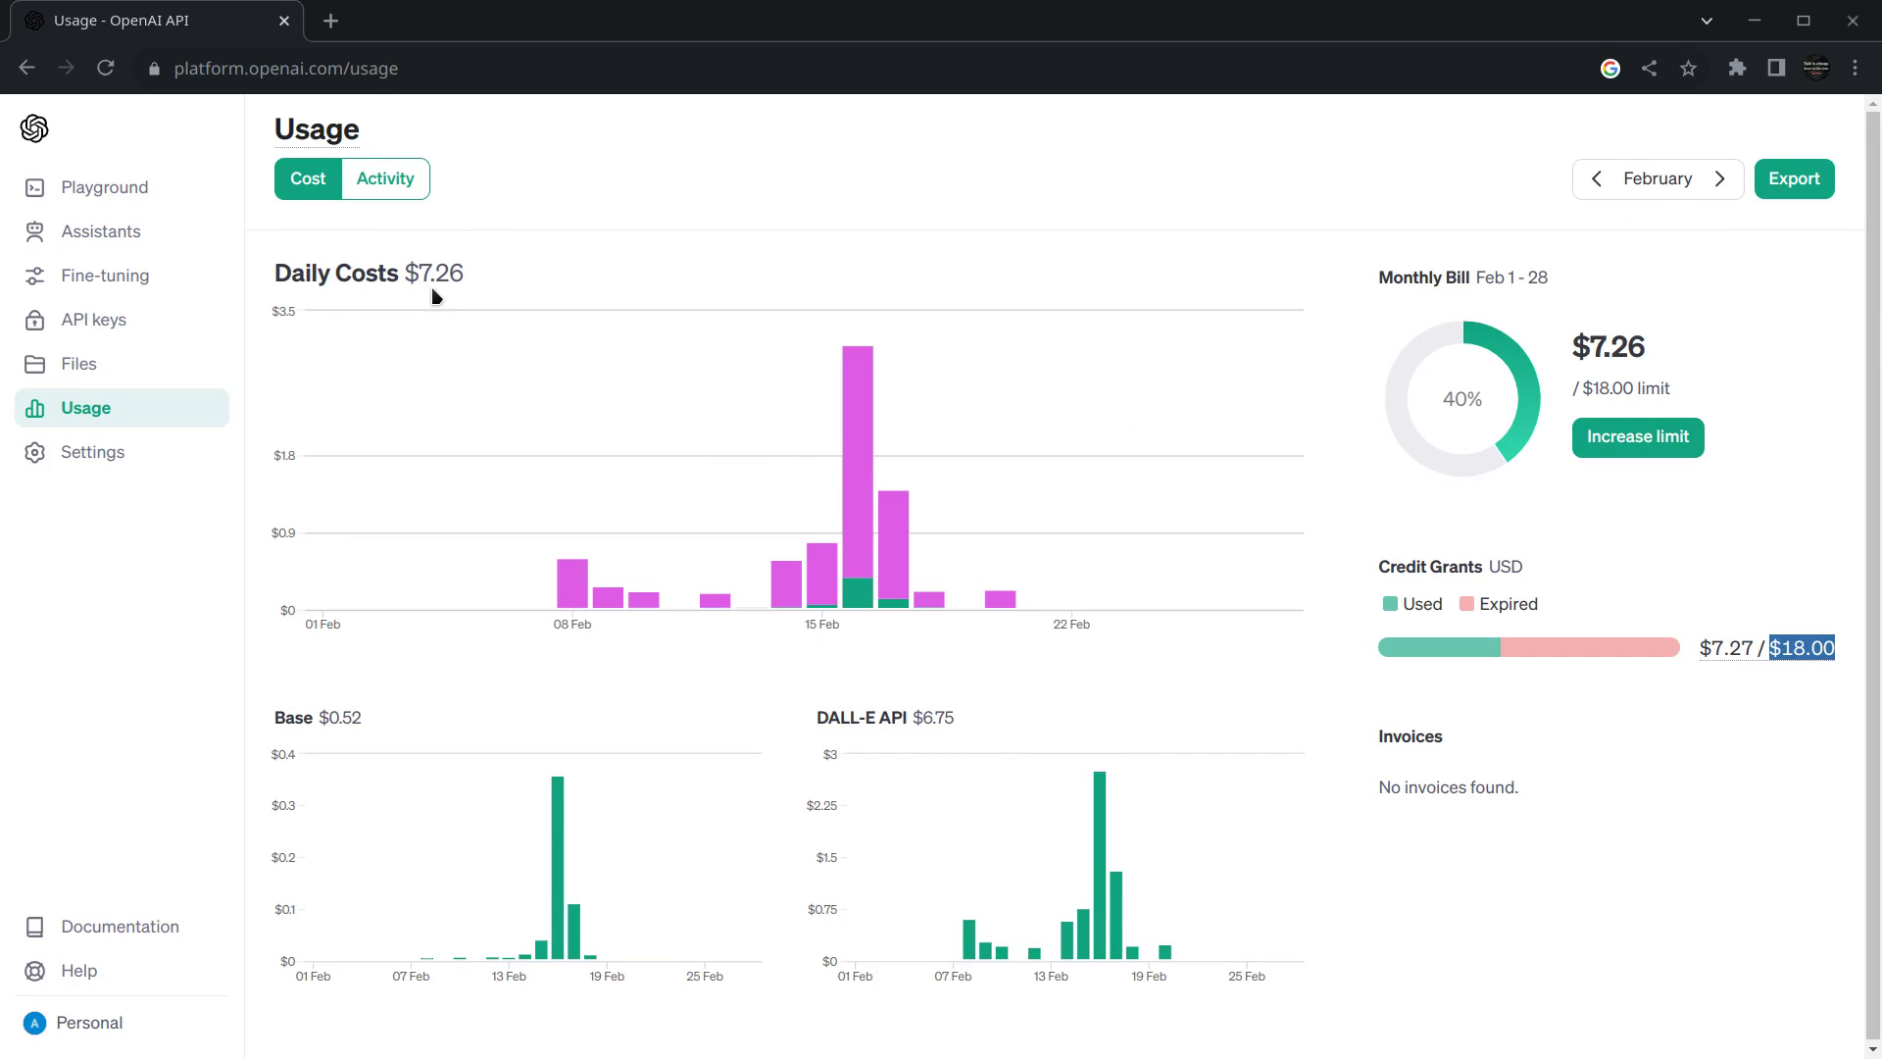
{"action": "scroll", "coordinate": [1879, 361], "scroll_direction": "down", "scroll_amount": 1}
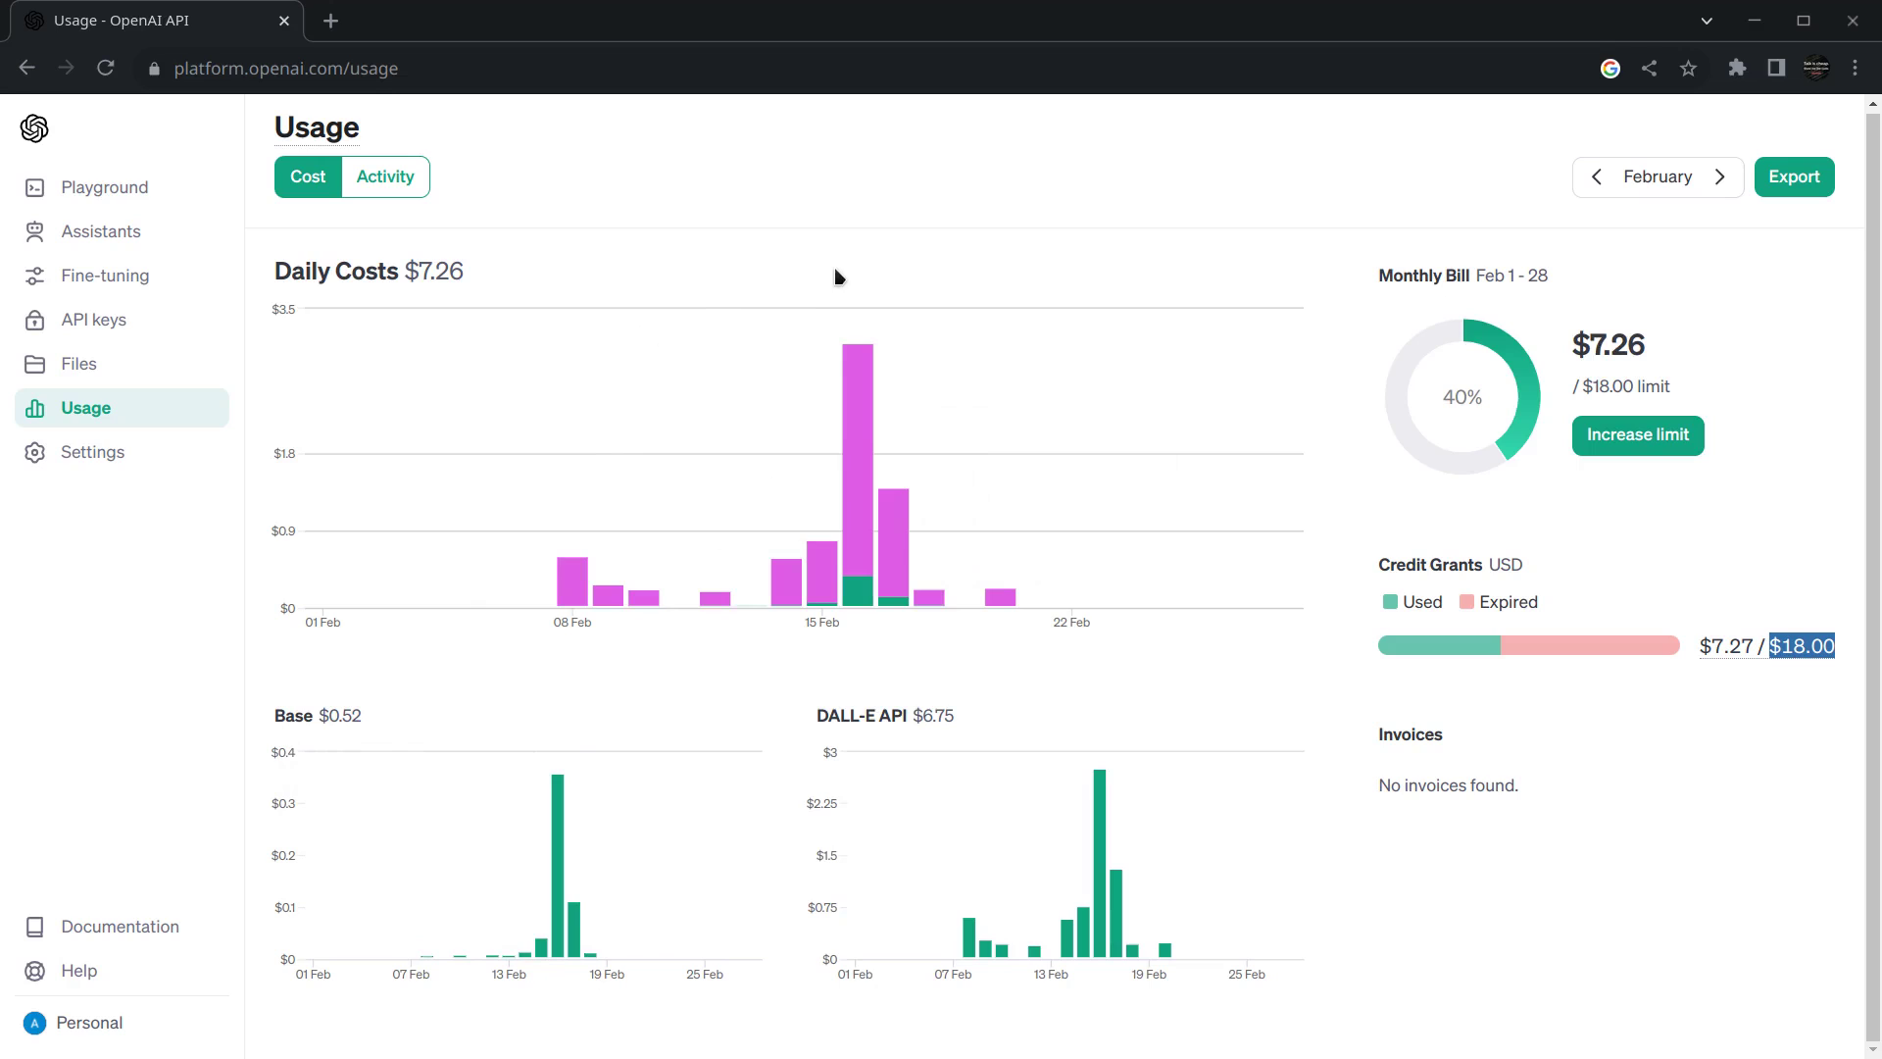
On the Limits page, note gpt-3.5-turbo's 40,000 TPM and 3 RPM limits
{"action": "left_click", "coordinate": [41, 461]}
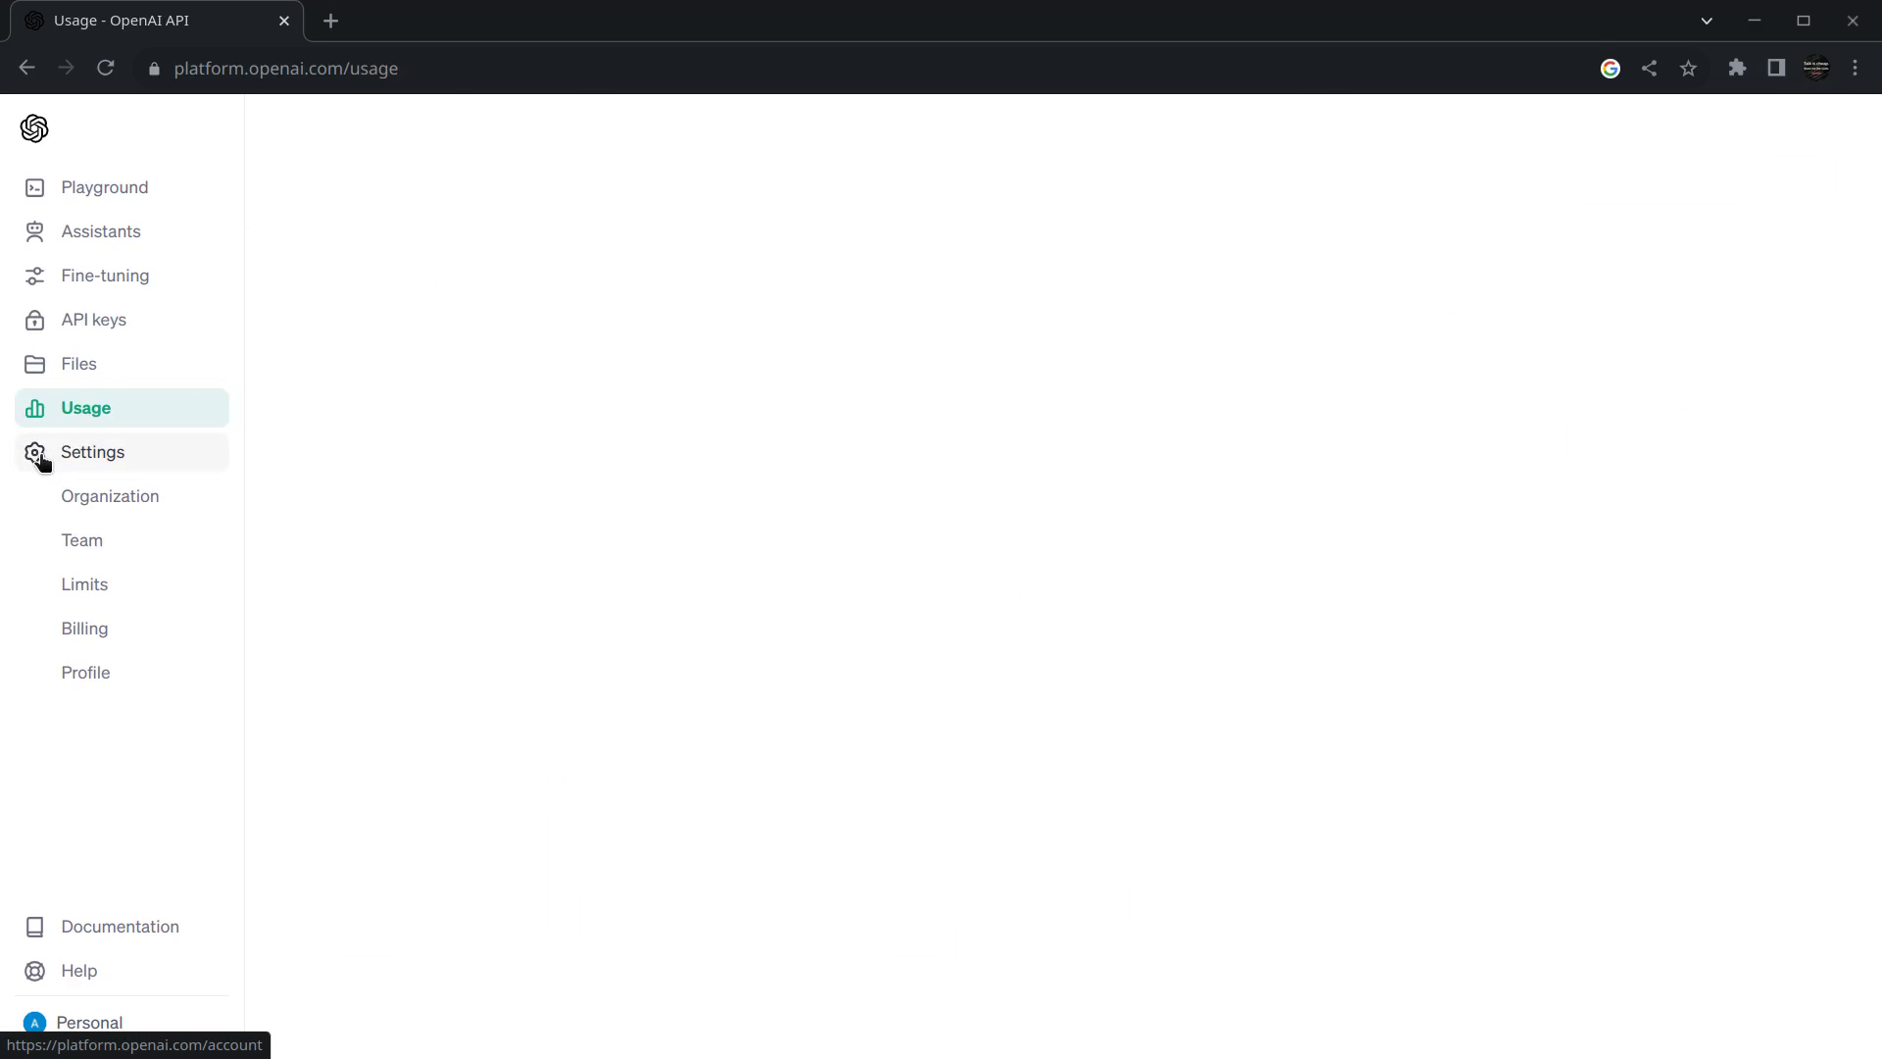
{"action": "left_click", "coordinate": [92, 592]}
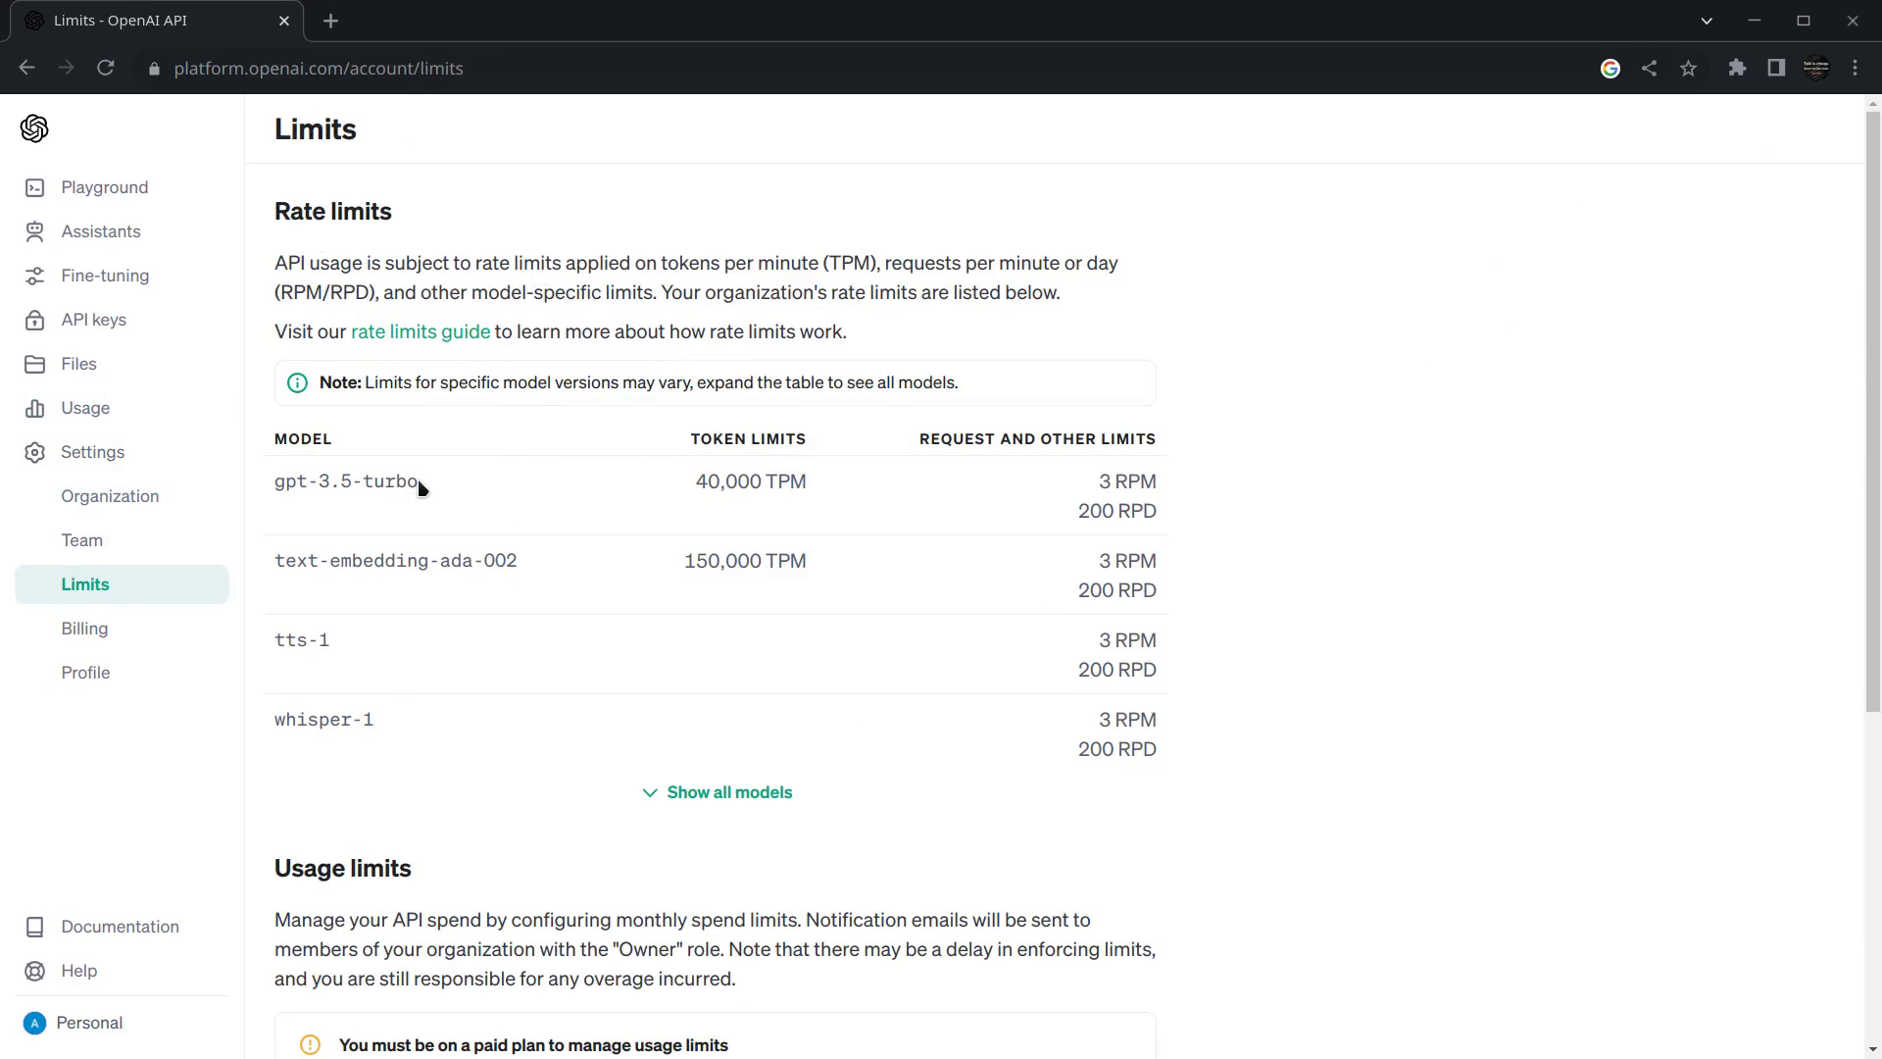
{"action": "left_click_drag", "start_coordinate": [419, 487], "coordinate": [277, 490]}
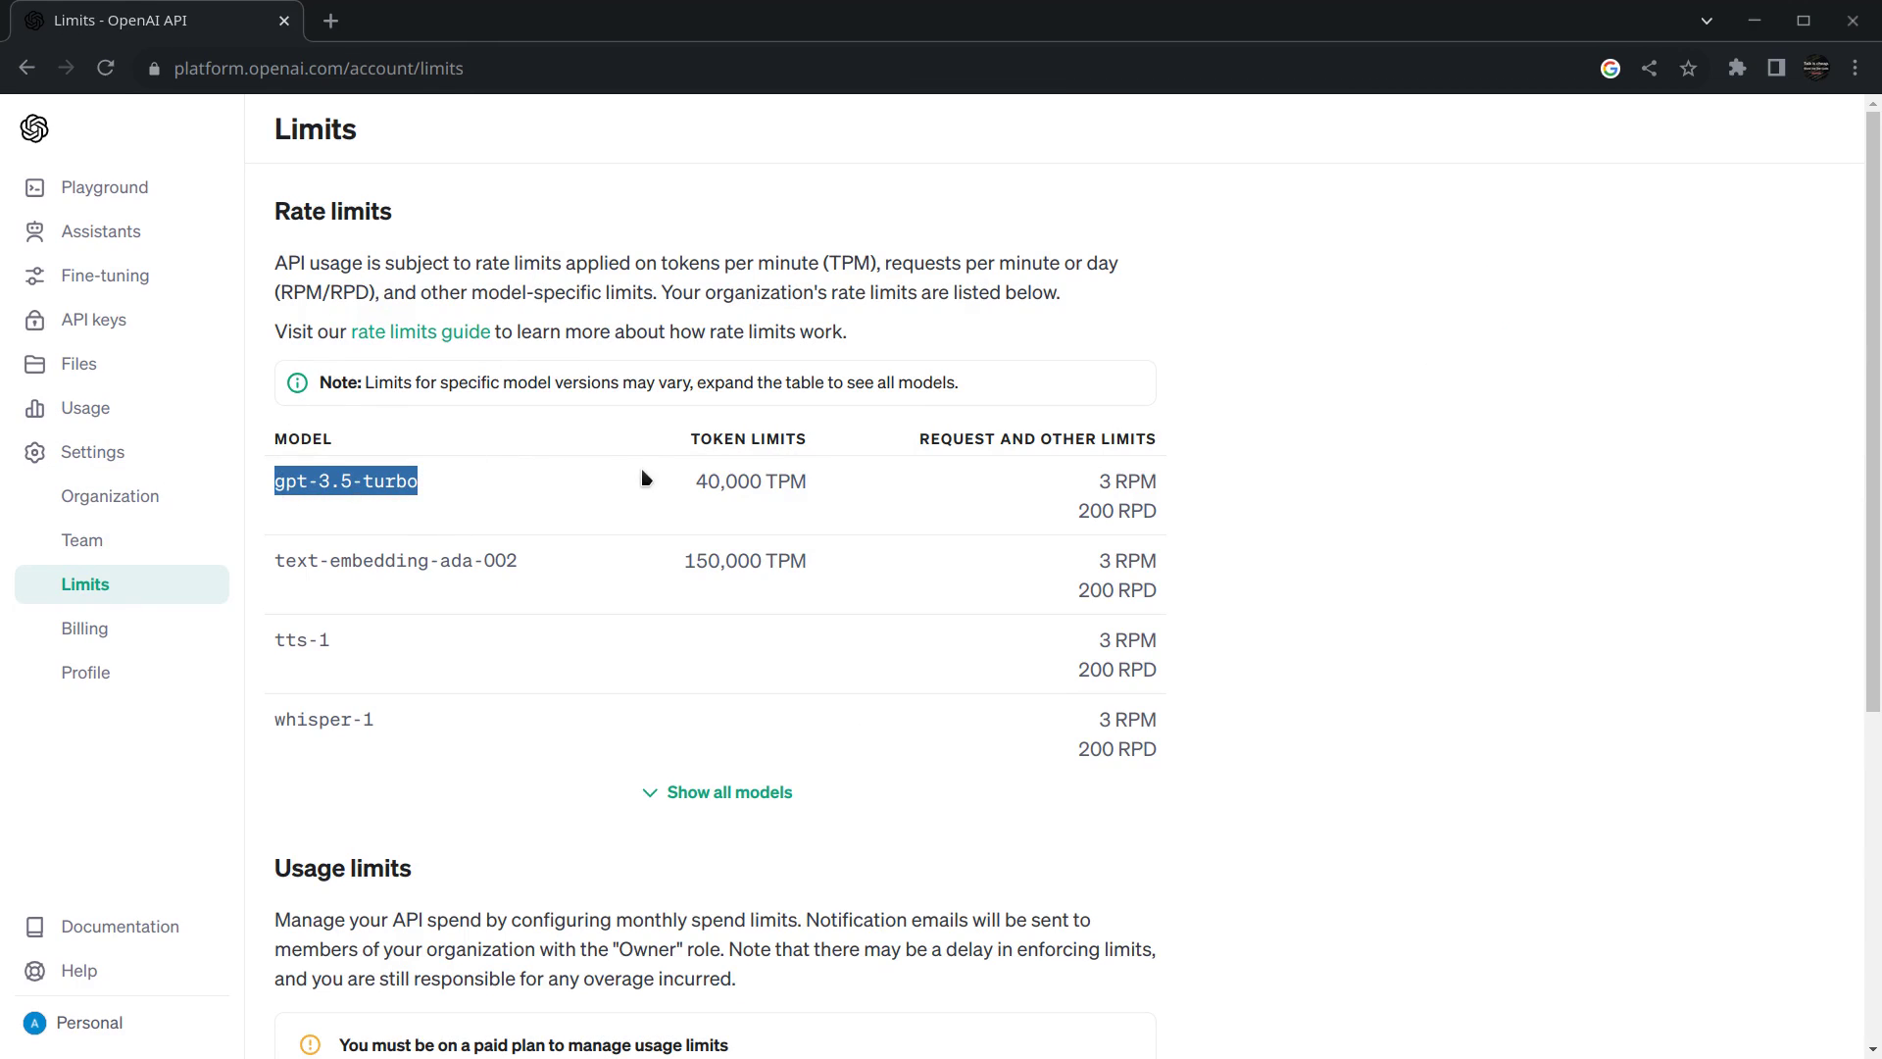
{"action": "left_click_drag", "start_coordinate": [695, 485], "coordinate": [804, 477]}
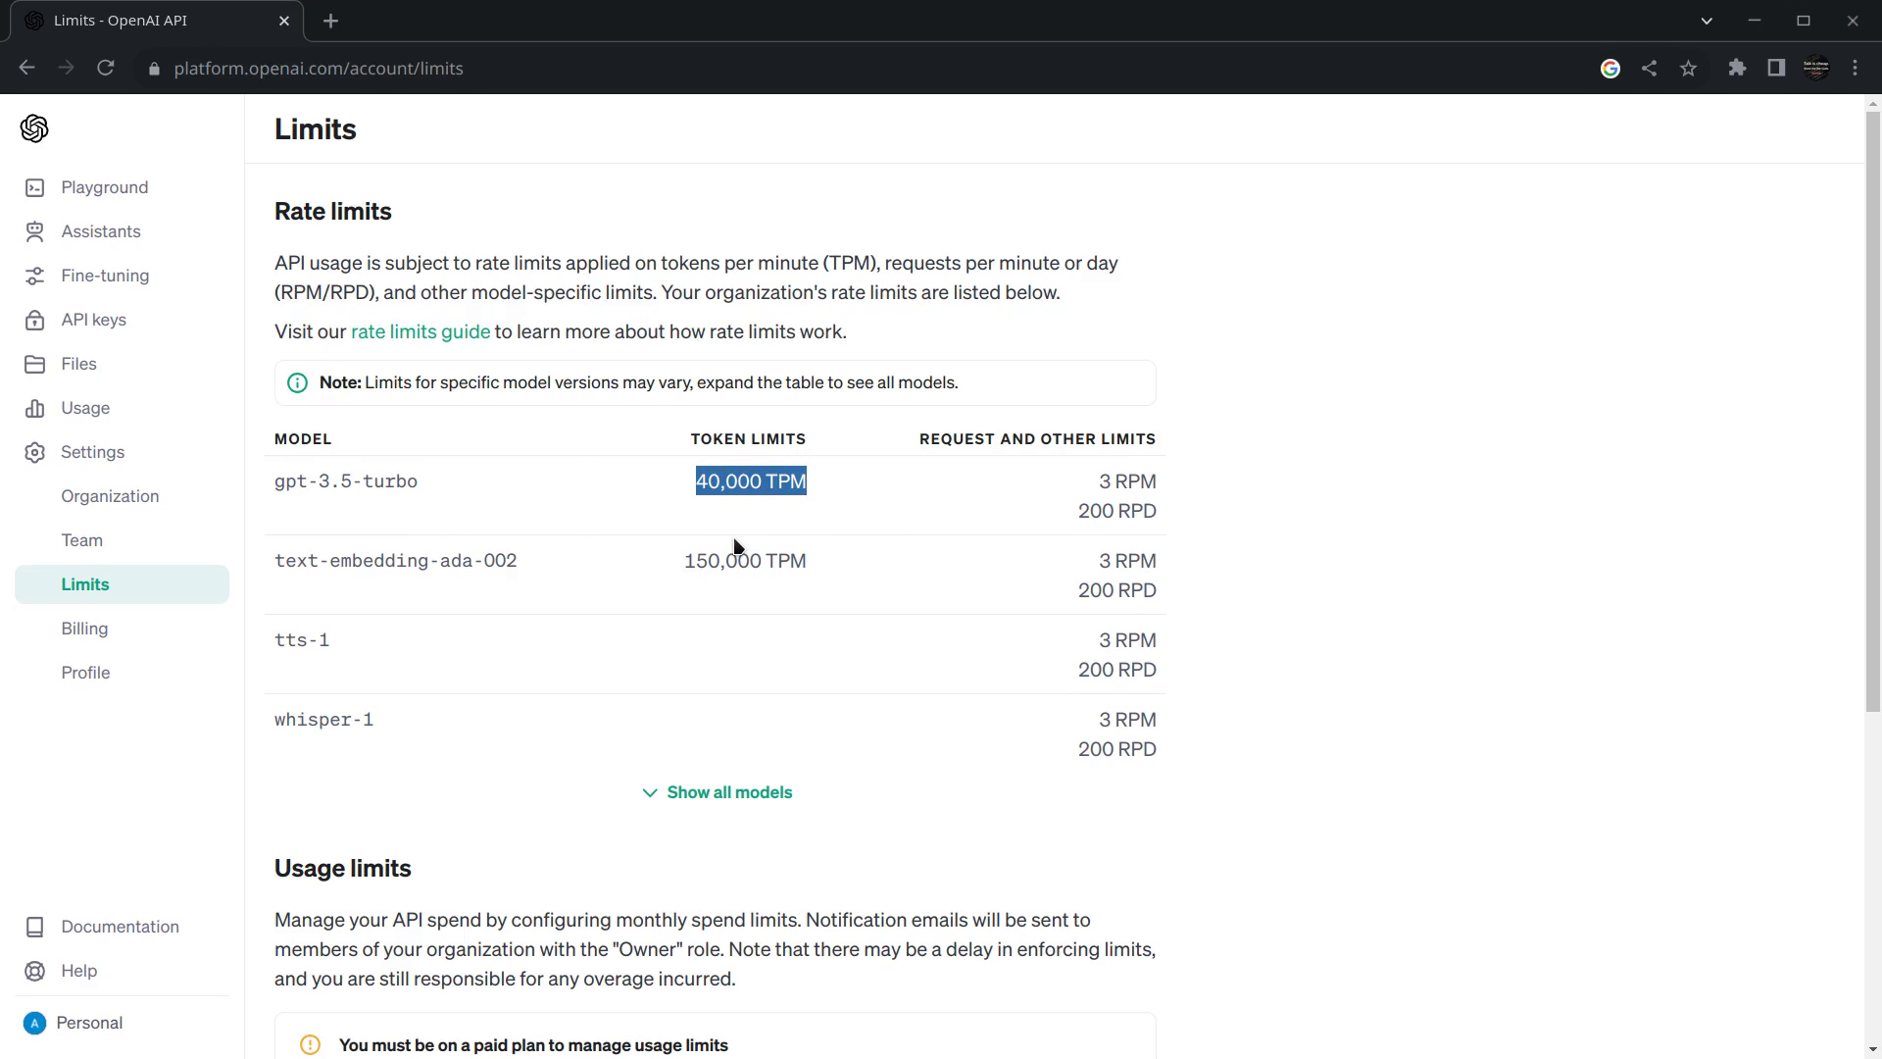
{"action": "left_click", "coordinate": [797, 514]}
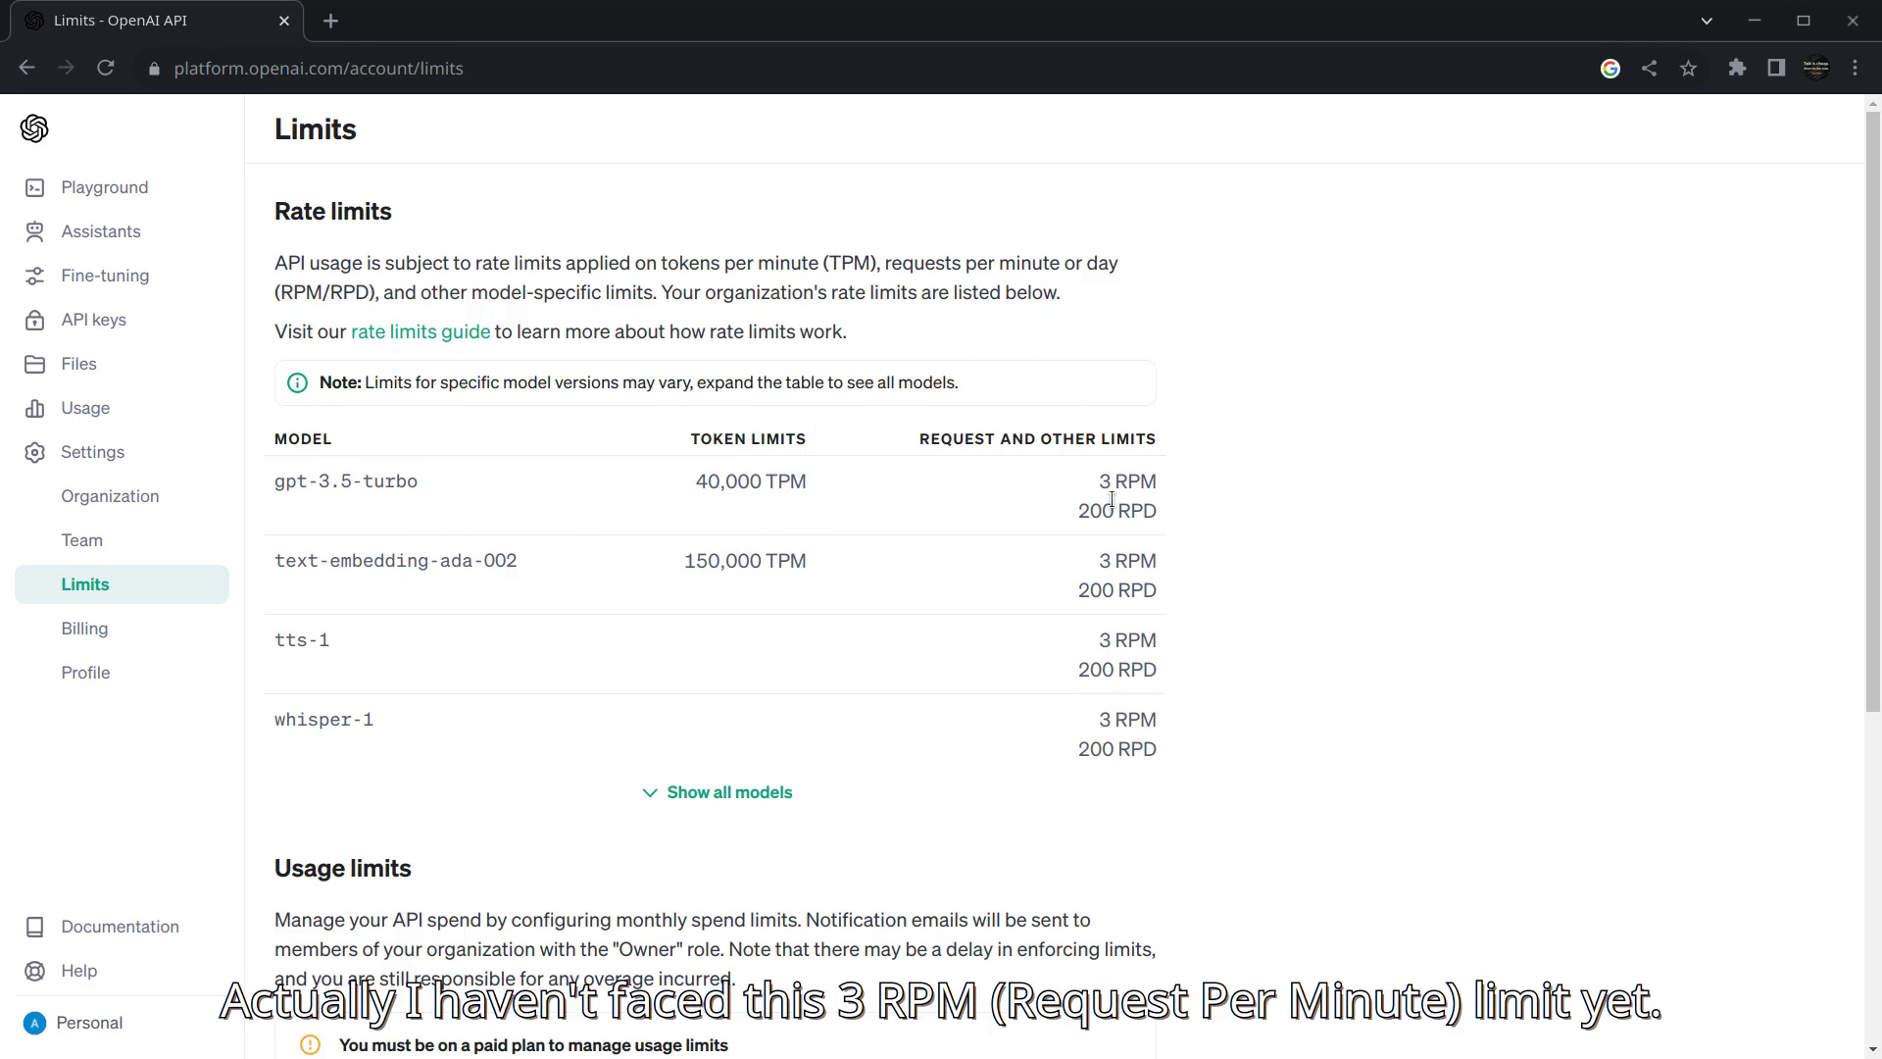
{"action": "left_click_drag", "start_coordinate": [1096, 490], "coordinate": [1168, 489]}
Review the tier criteria, including the $5 spend needed for the next tier
{"action": "scroll", "coordinate": [1874, 594], "scroll_direction": "down", "scroll_amount": 4}
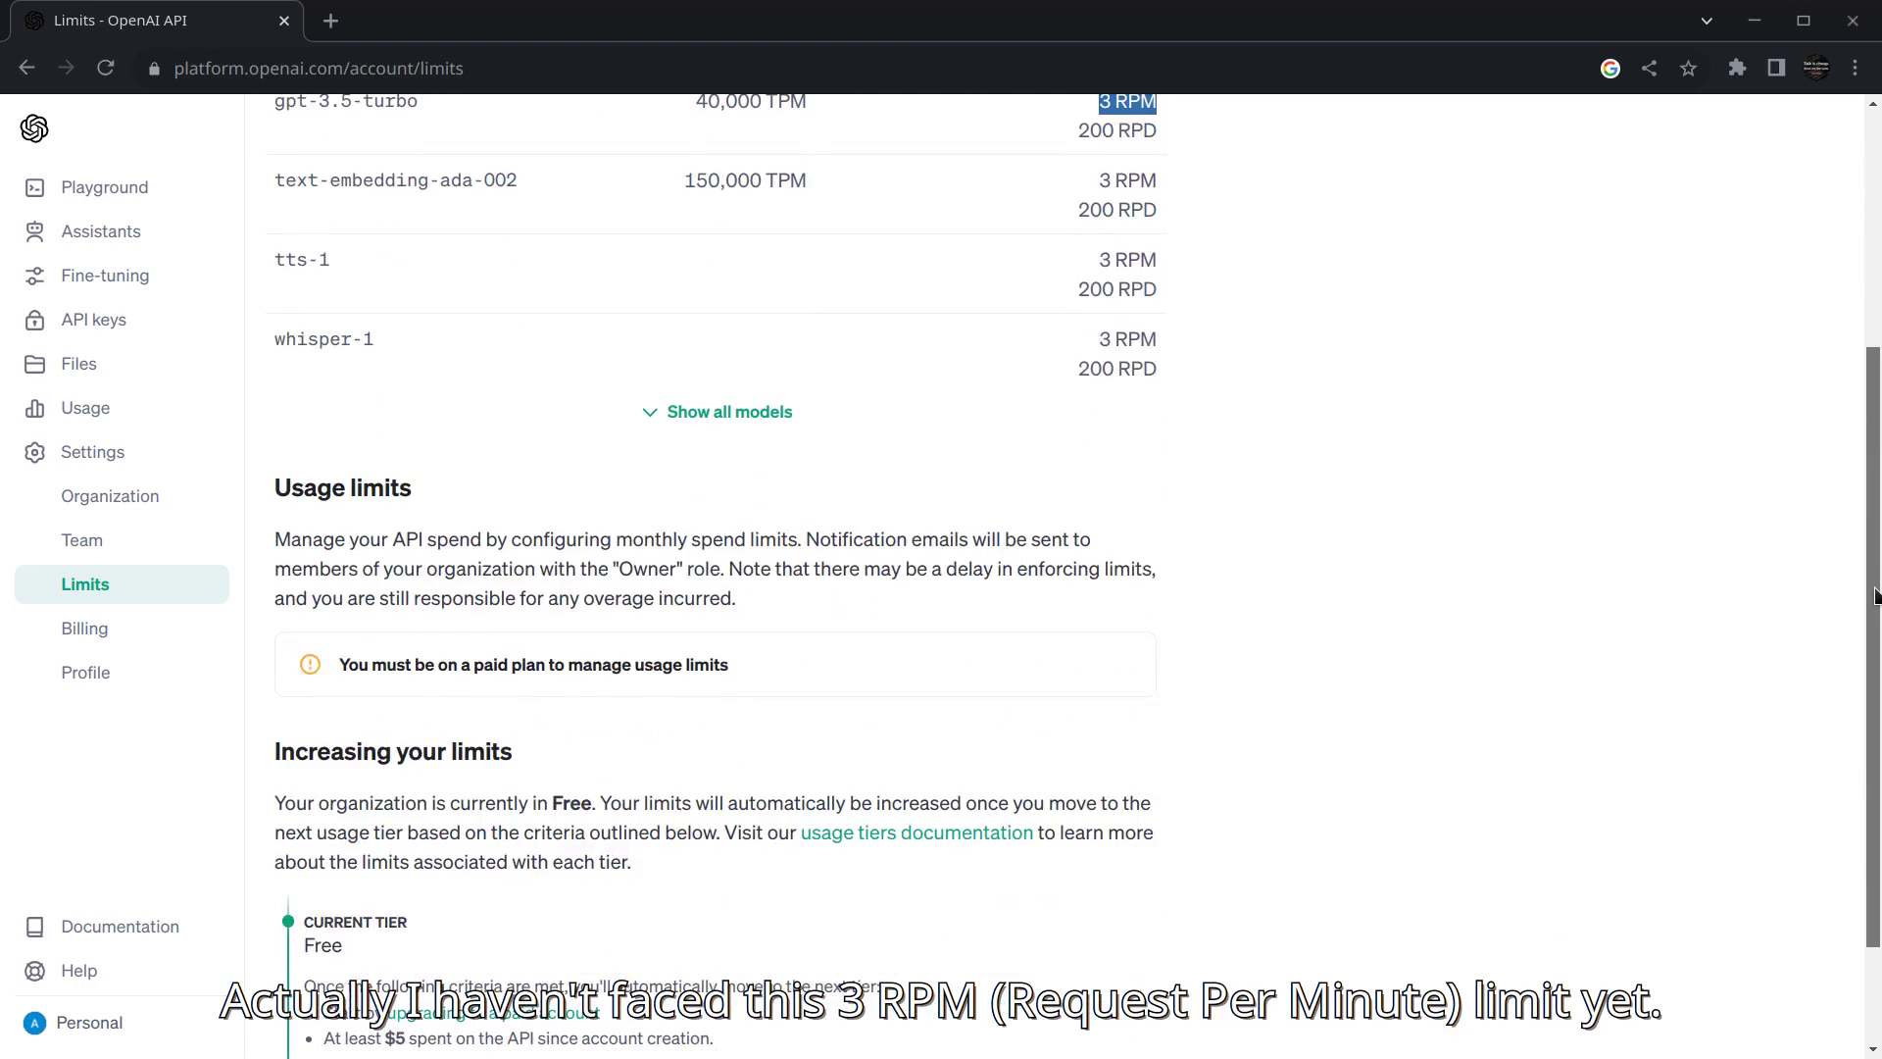
{"action": "left_click_drag", "start_coordinate": [1874, 594], "coordinate": [1876, 765]}
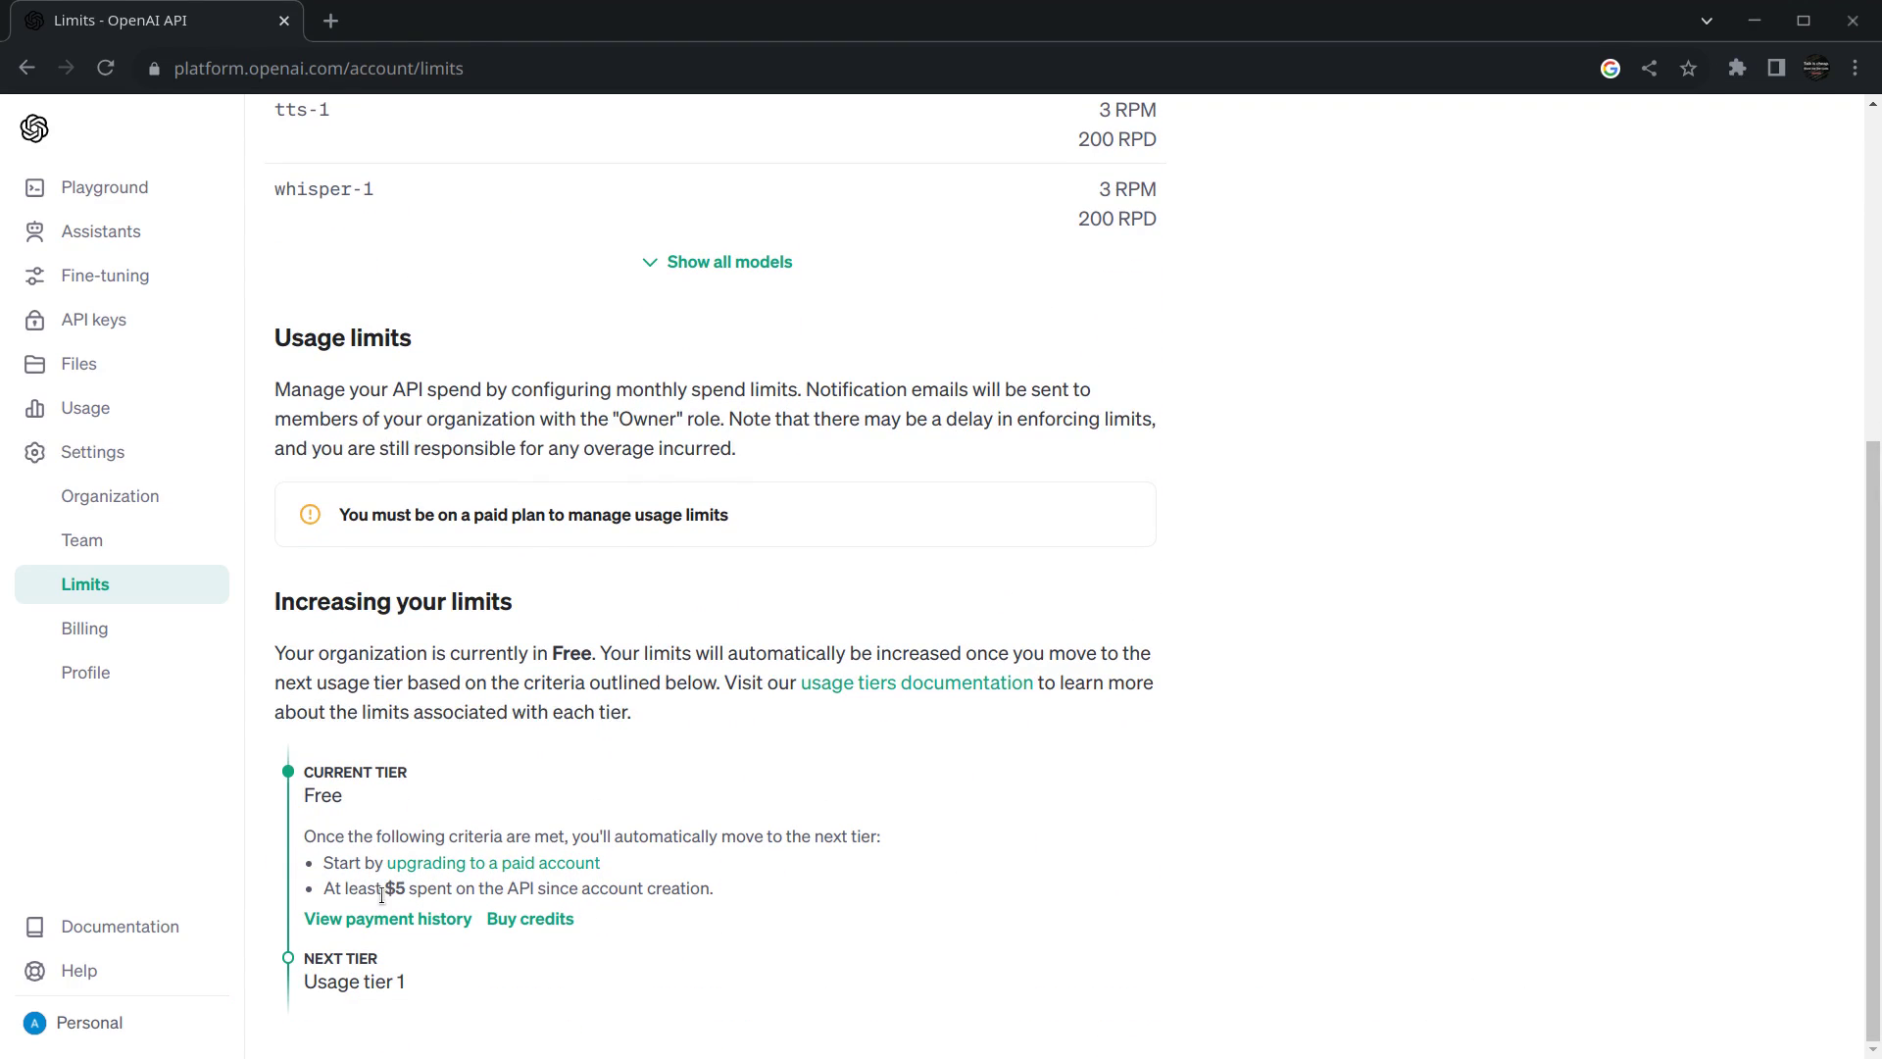
{"action": "left_click_drag", "start_coordinate": [381, 888], "coordinate": [412, 890]}
{"action": "left_click_drag", "start_coordinate": [1872, 814], "coordinate": [819, 447]}
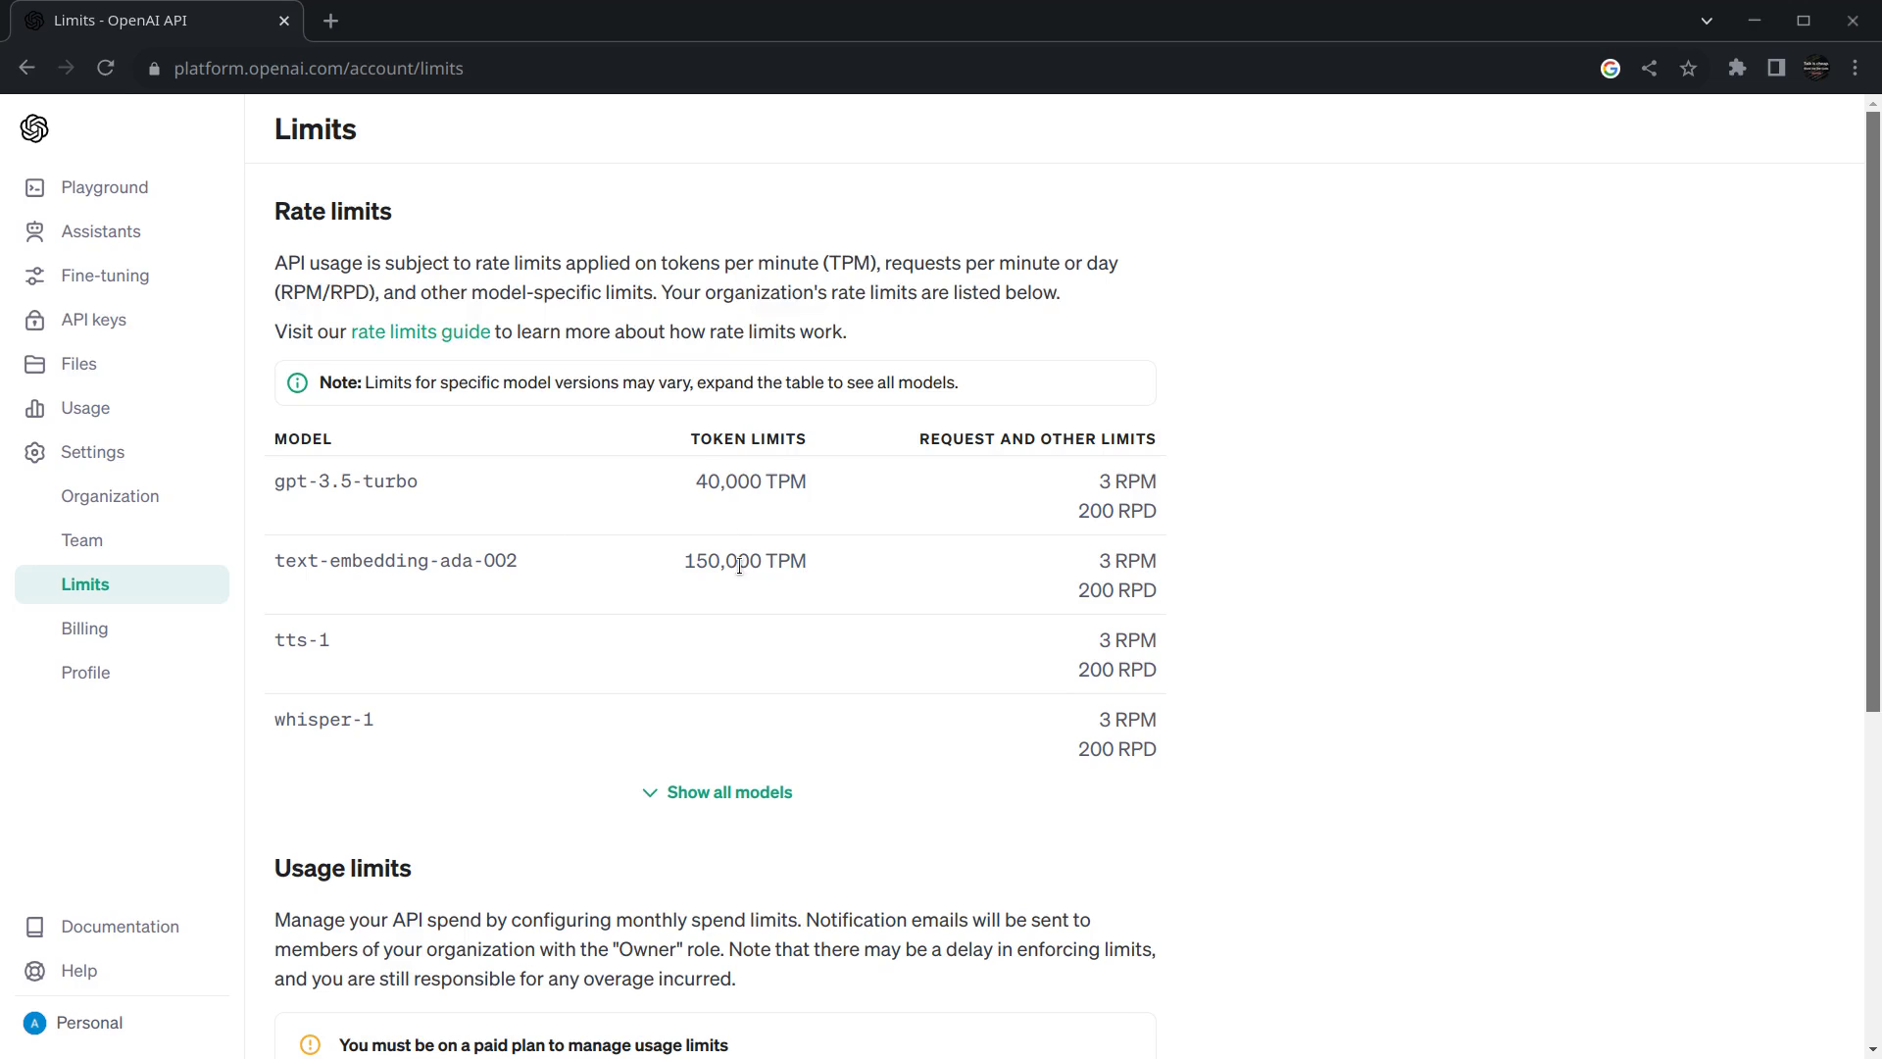
{"action": "key", "text": "alt+Tab"}
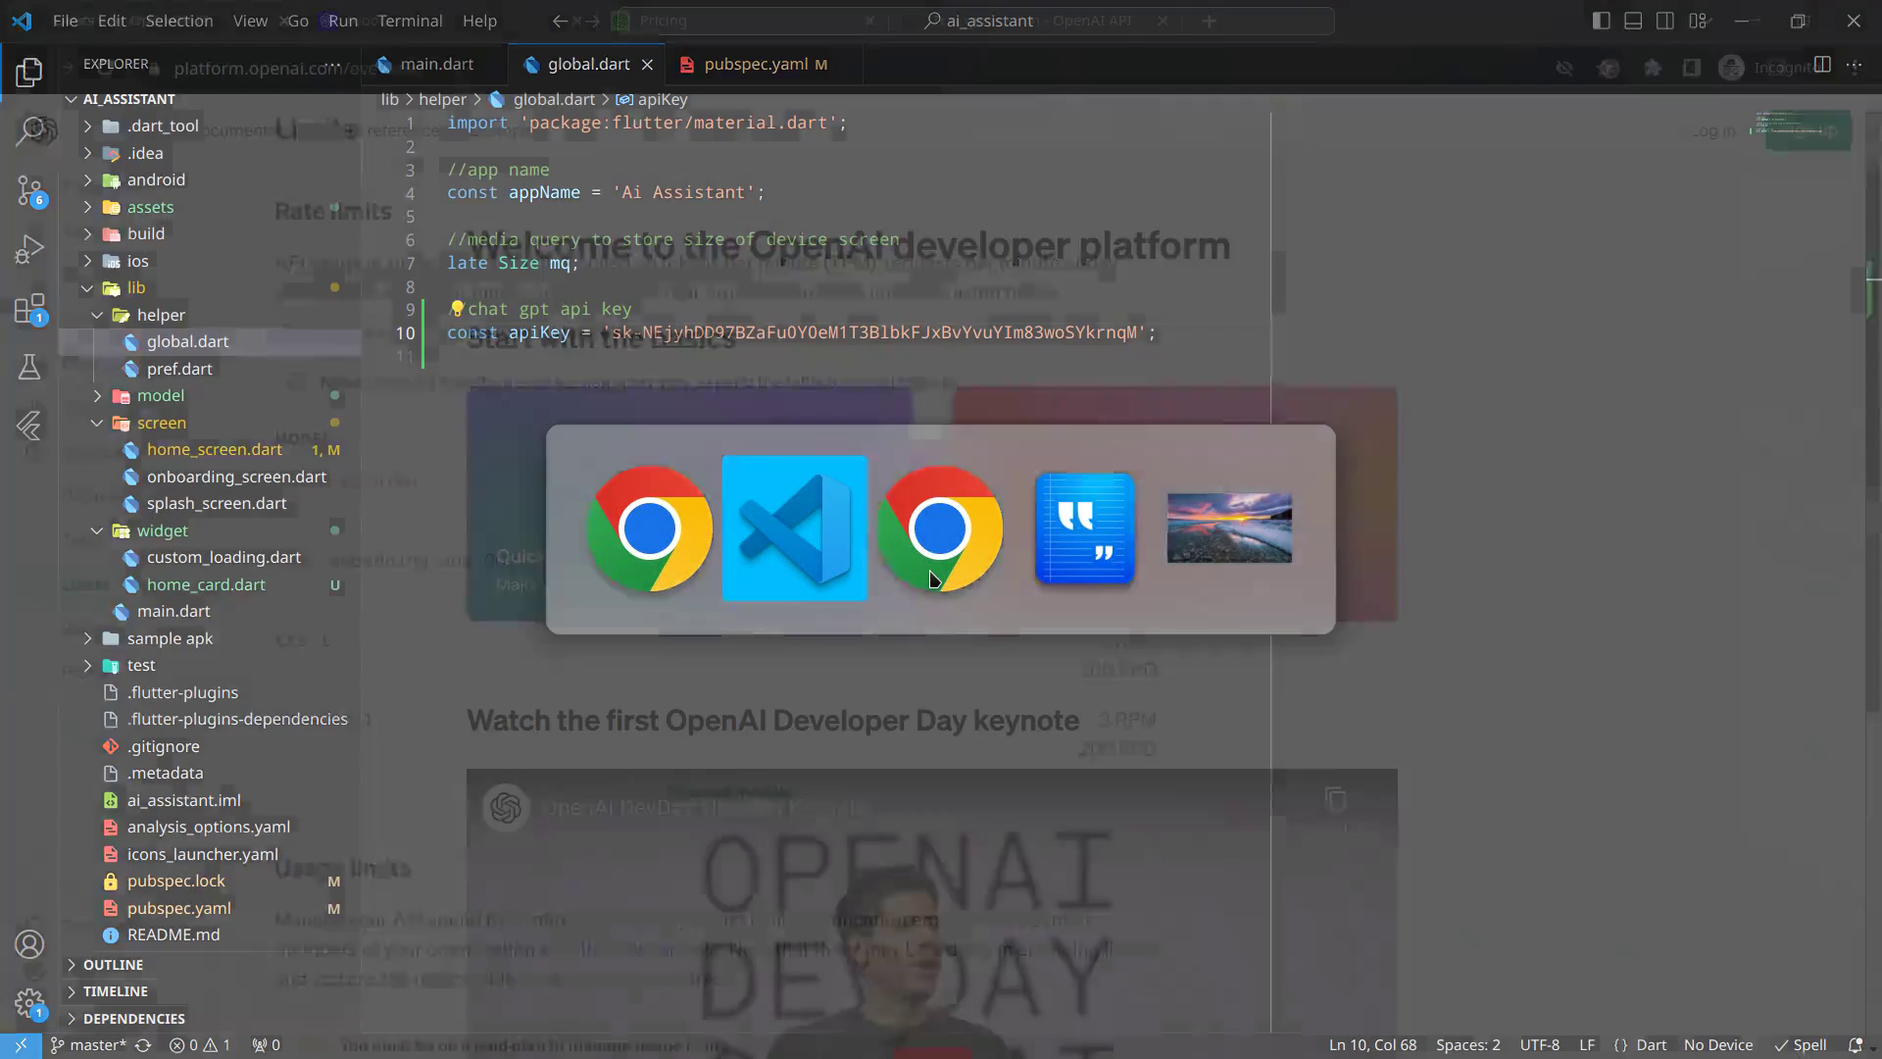
Go from the OpenAI Product page to the API Pricing page
{"action": "left_click", "coordinate": [931, 579]}
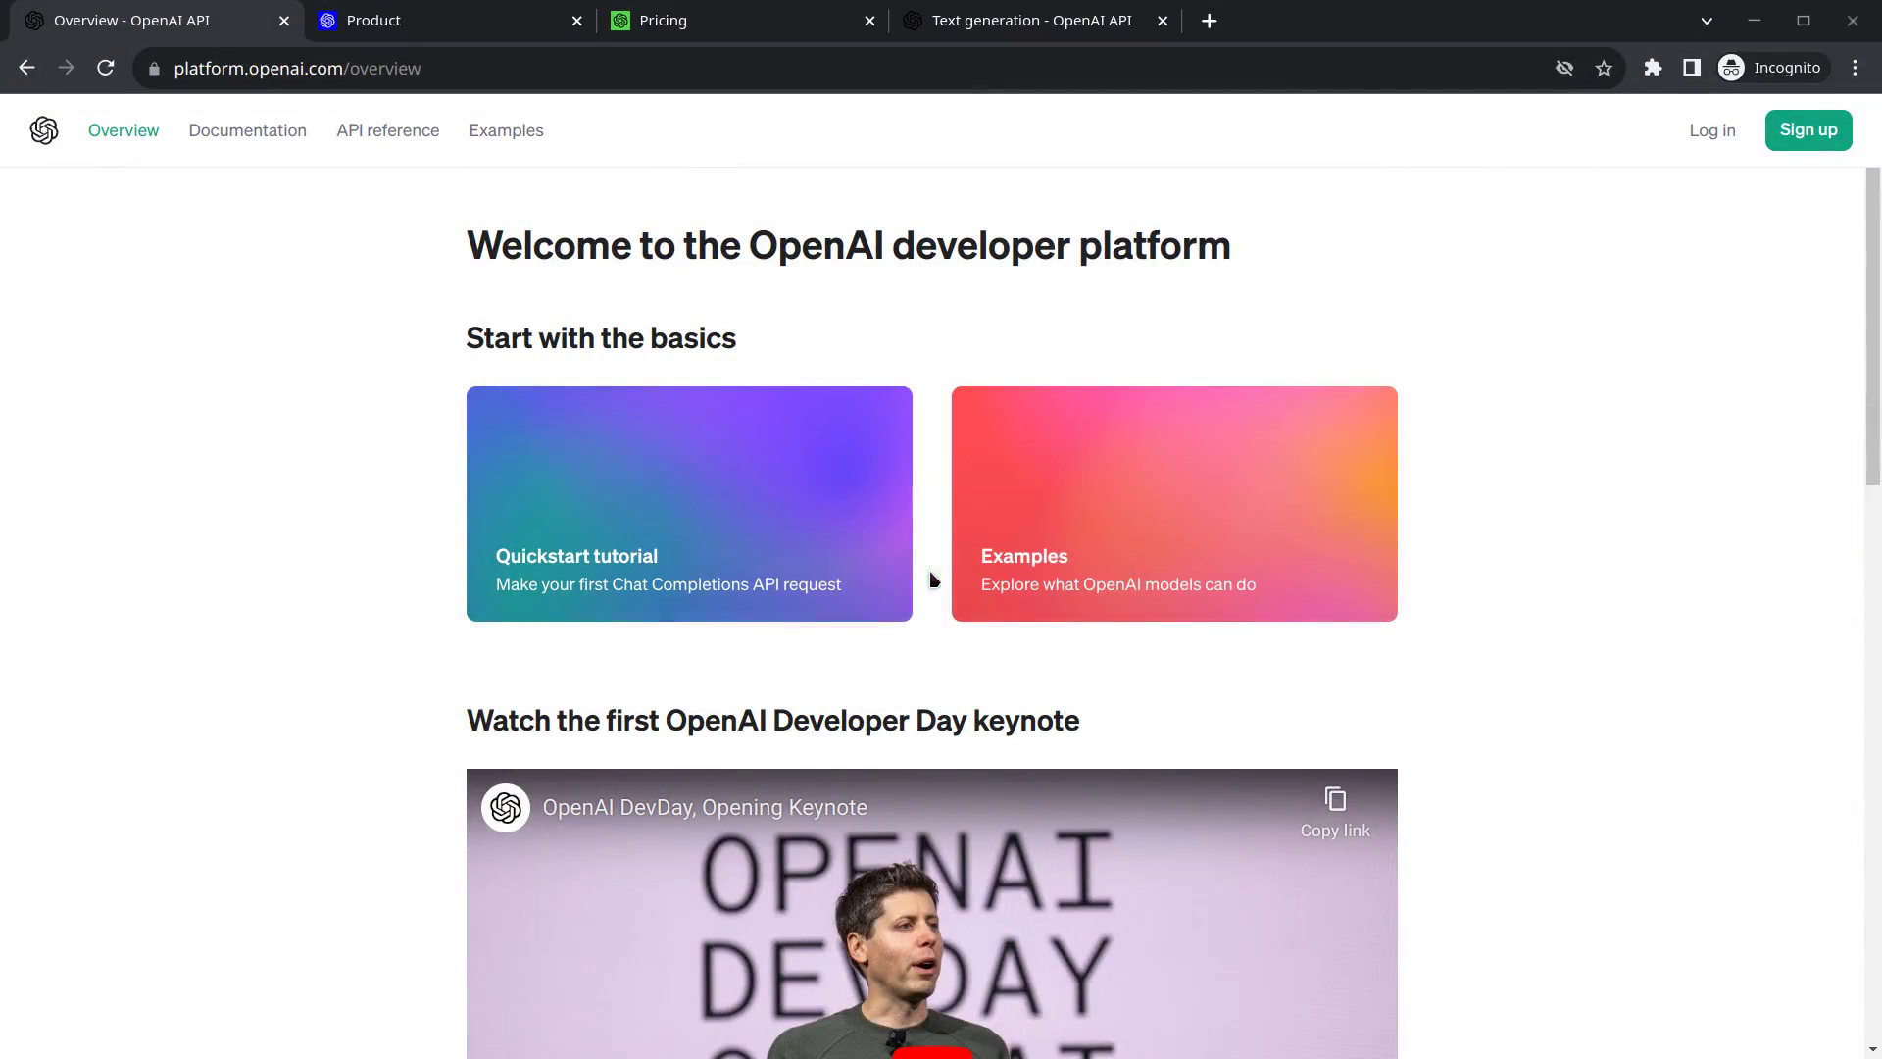
{"action": "left_click", "coordinate": [447, 14]}
{"action": "left_click", "coordinate": [378, 65]}
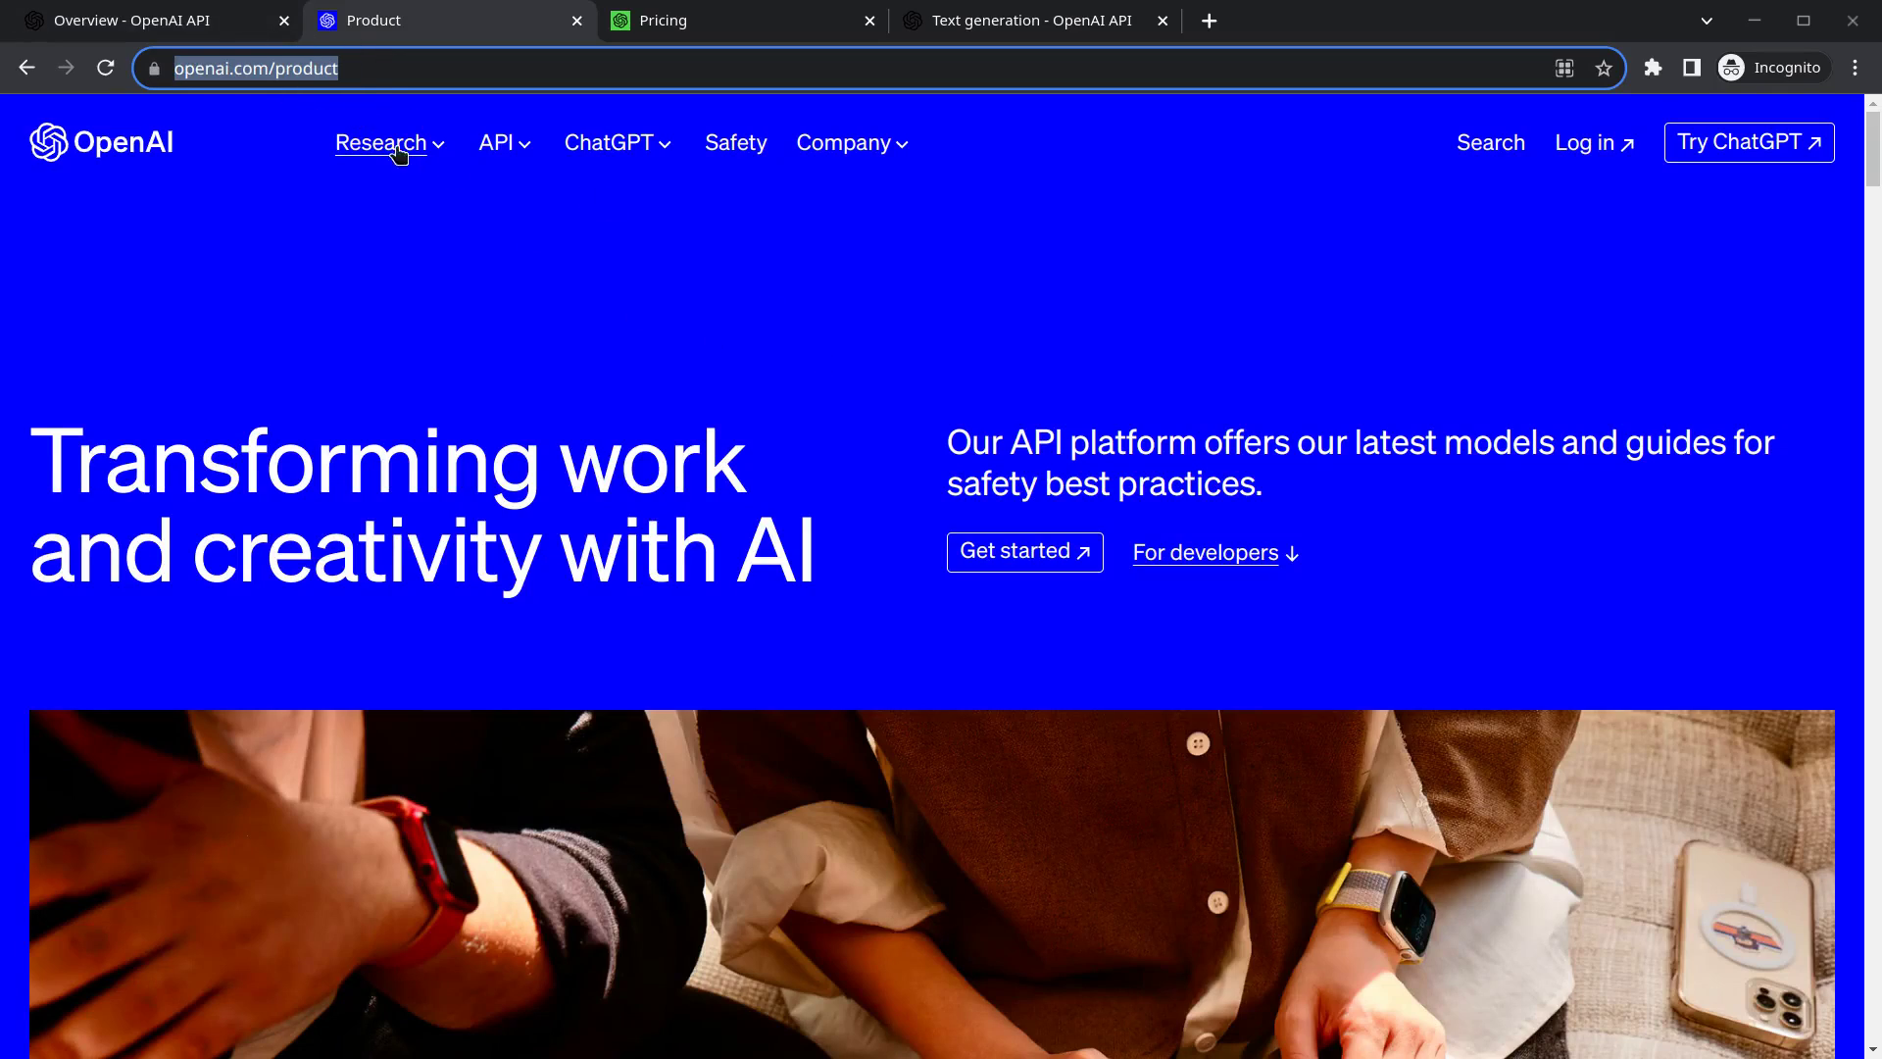
{"action": "left_click", "coordinate": [527, 152]}
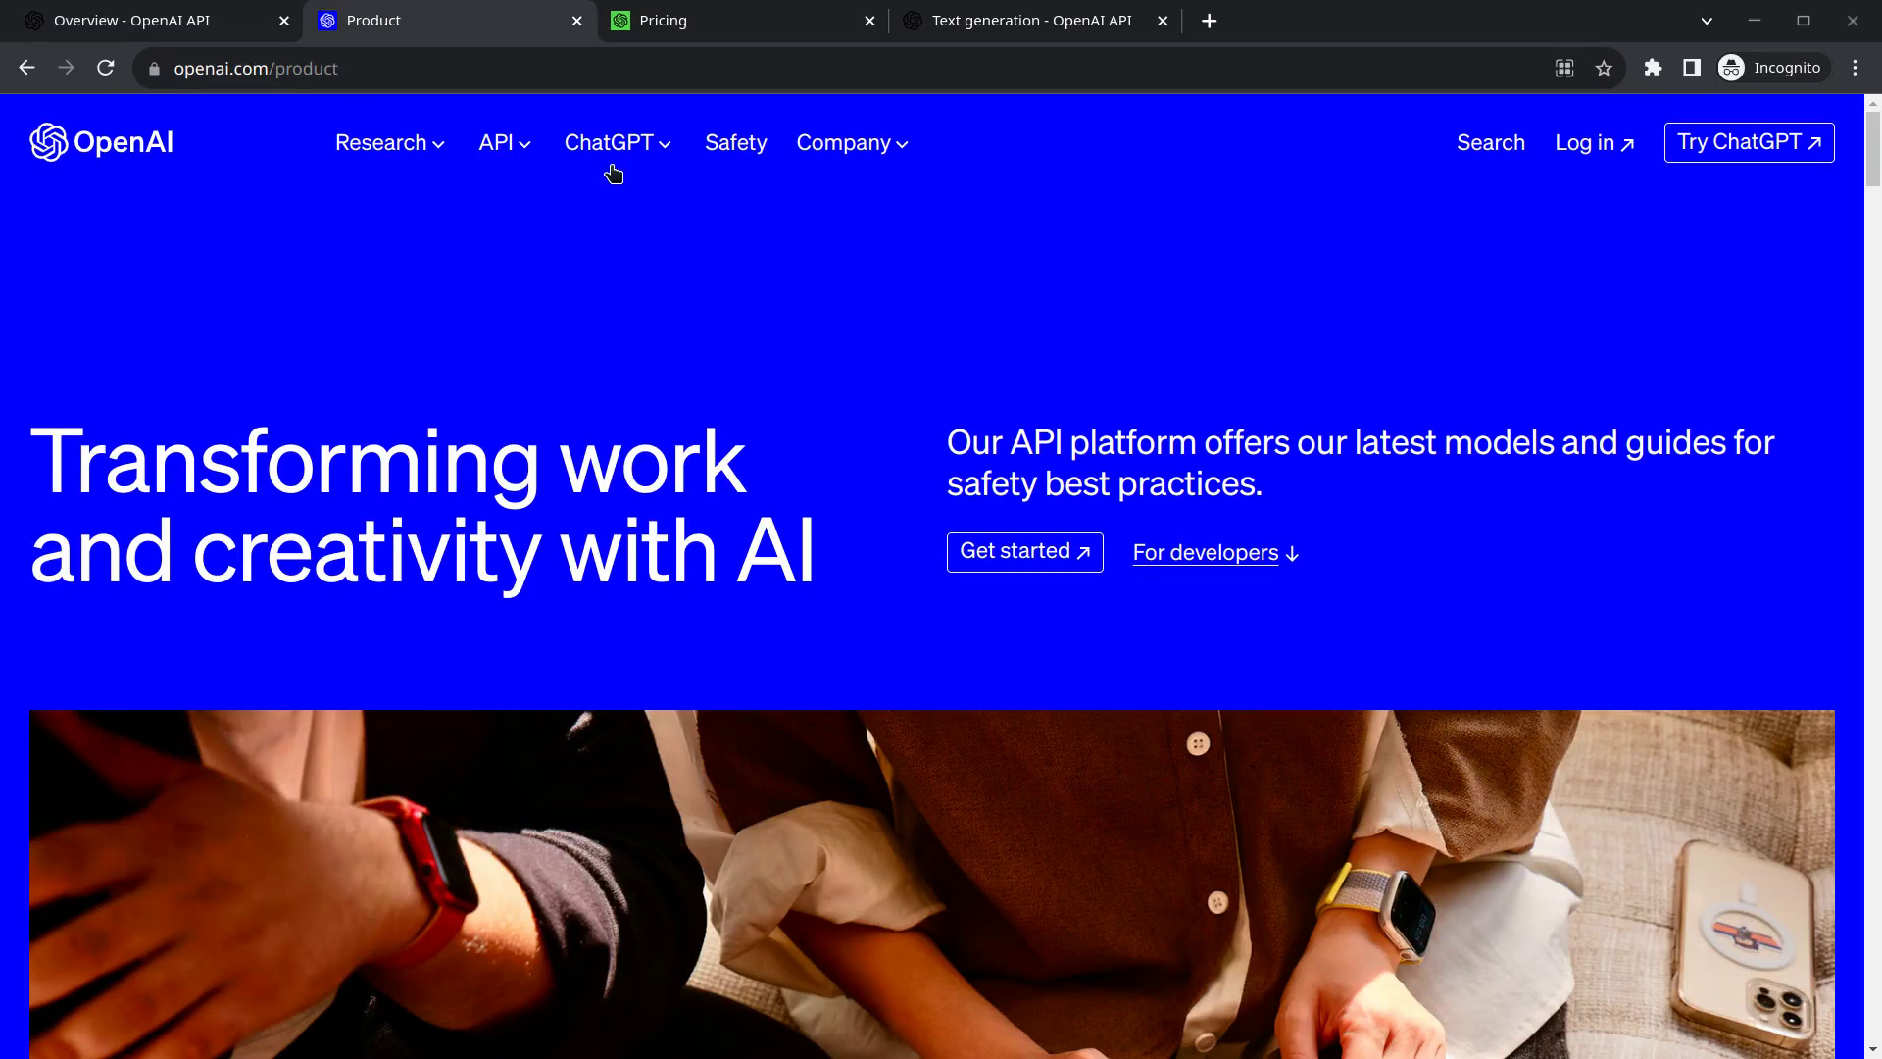
{"action": "left_click", "coordinate": [496, 147]}
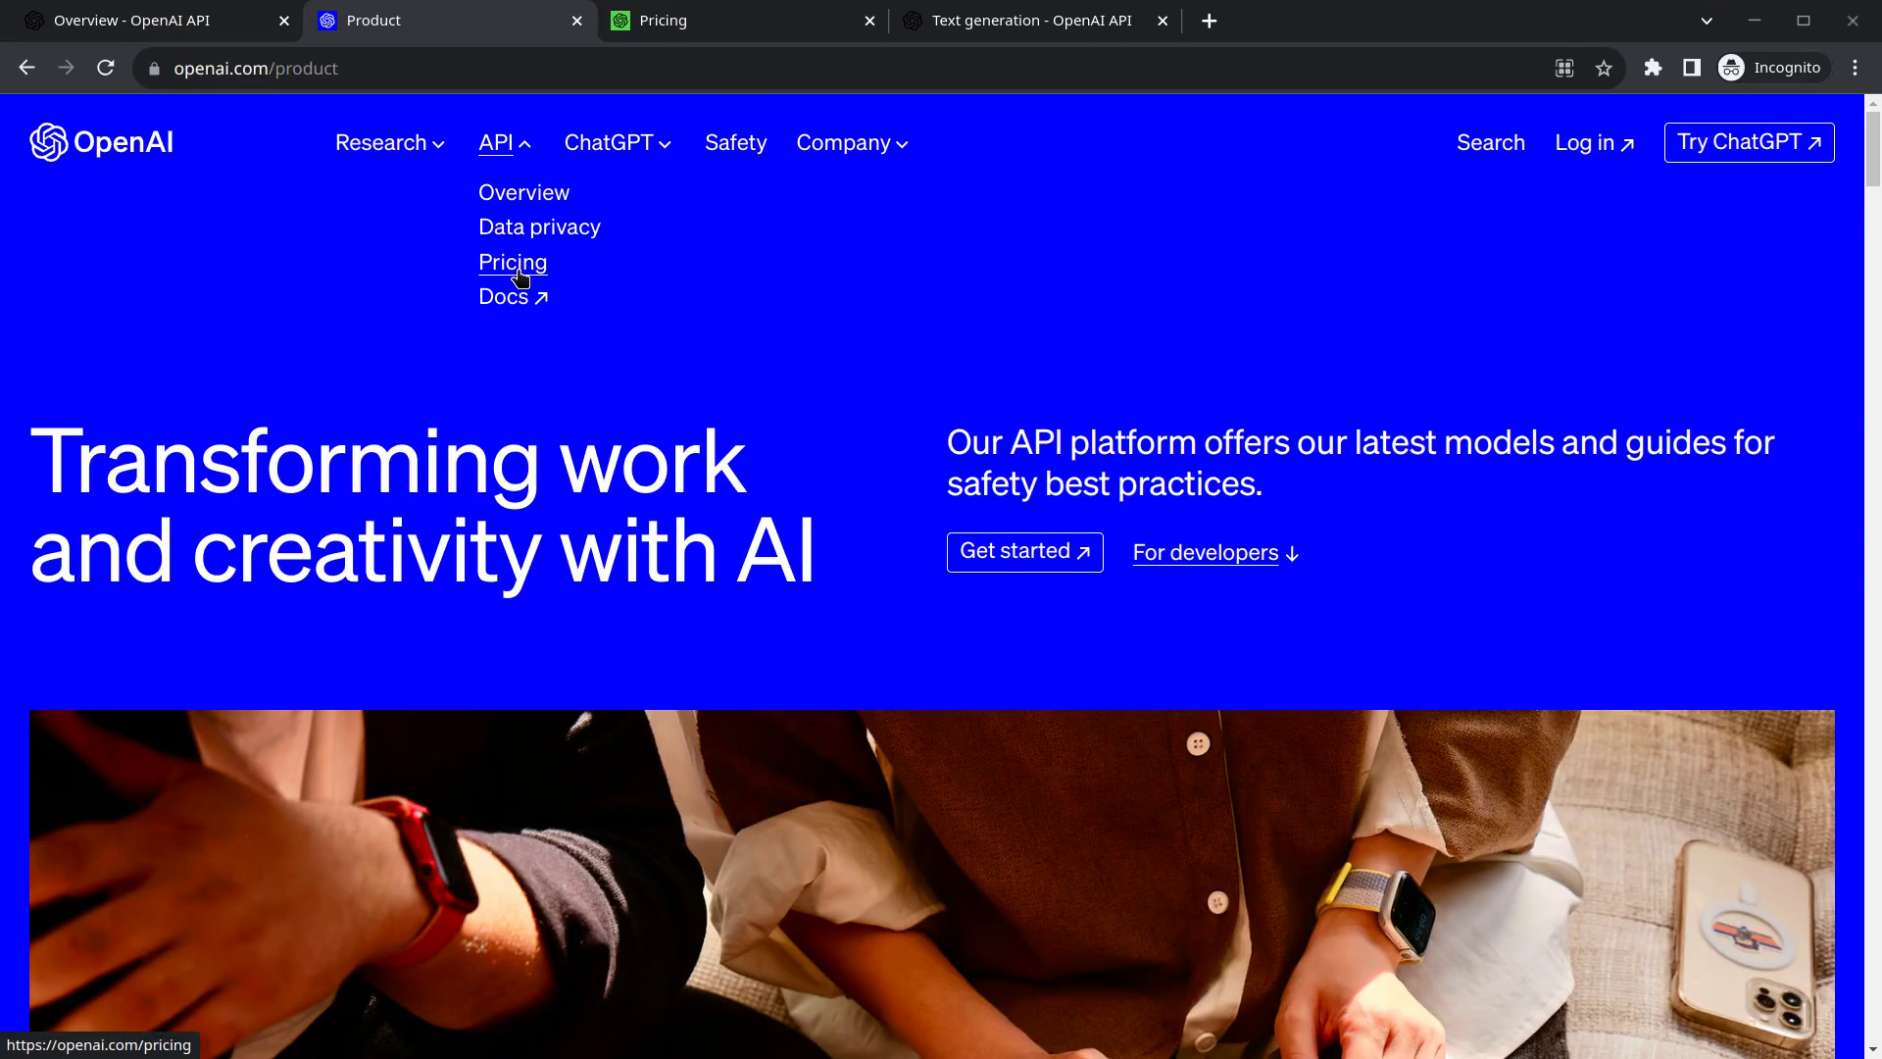
{"action": "left_click", "coordinate": [719, 12]}
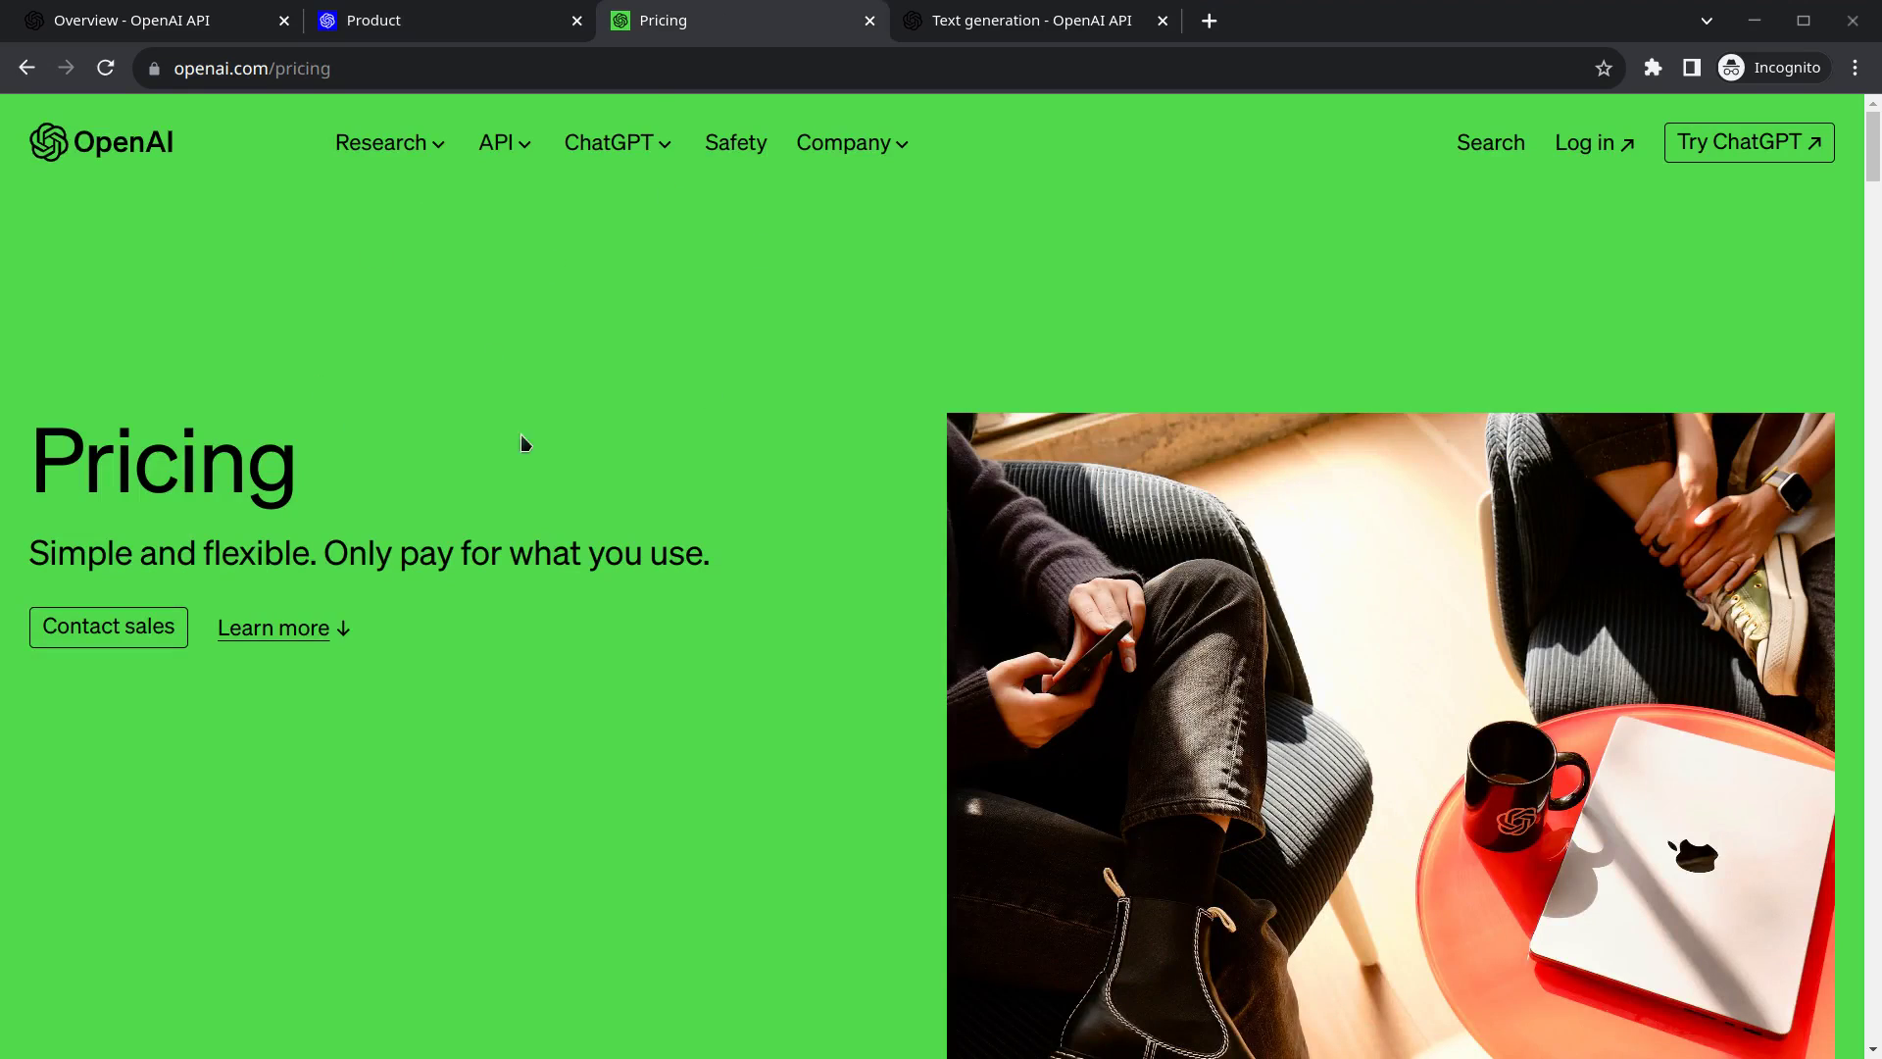
Scroll to Language models, highlighting per-1,000-token pricing and the gpt-4-1106-preview row
{"action": "left_click_drag", "start_coordinate": [1875, 179], "coordinate": [1875, 268]}
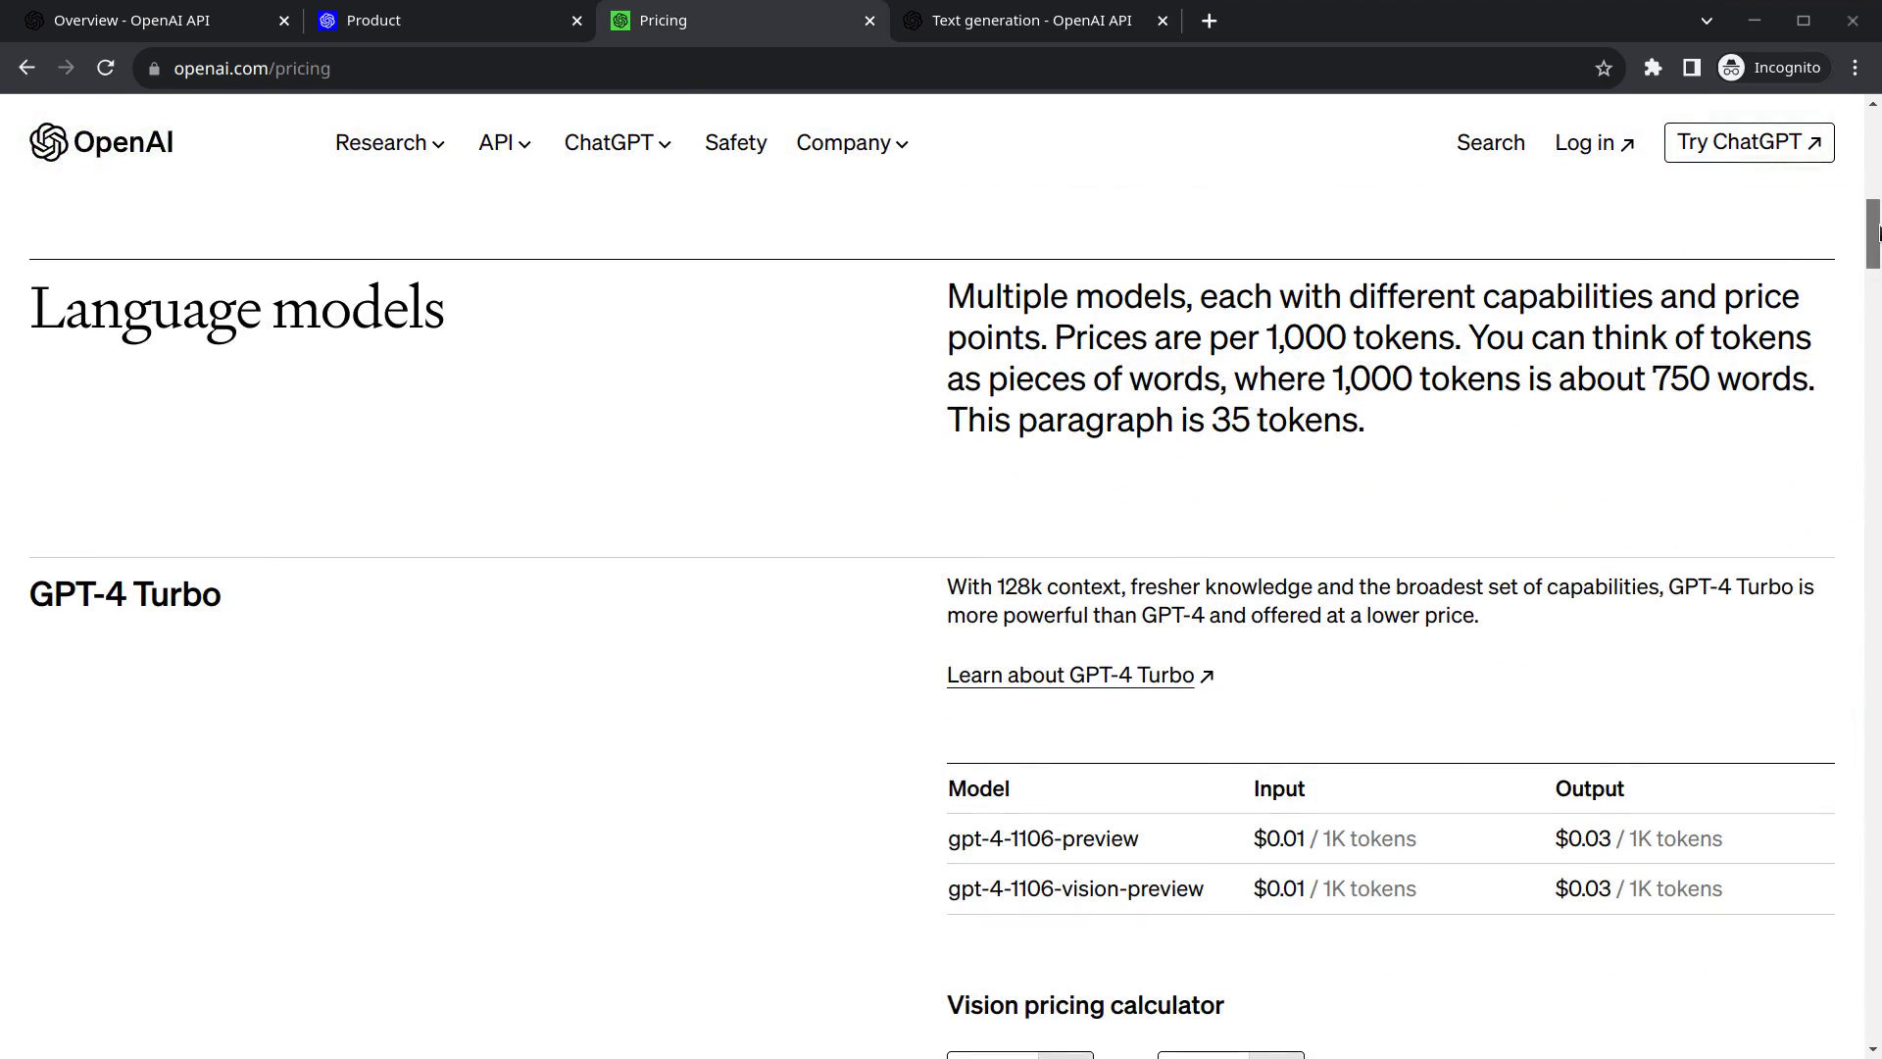
{"action": "mouse_move", "coordinate": [1875, 226]}
{"action": "left_mouse_down"}
{"action": "mouse_move", "coordinate": [1877, 253]}
{"action": "mouse_move", "coordinate": [1877, 225]}
{"action": "left_mouse_up"}
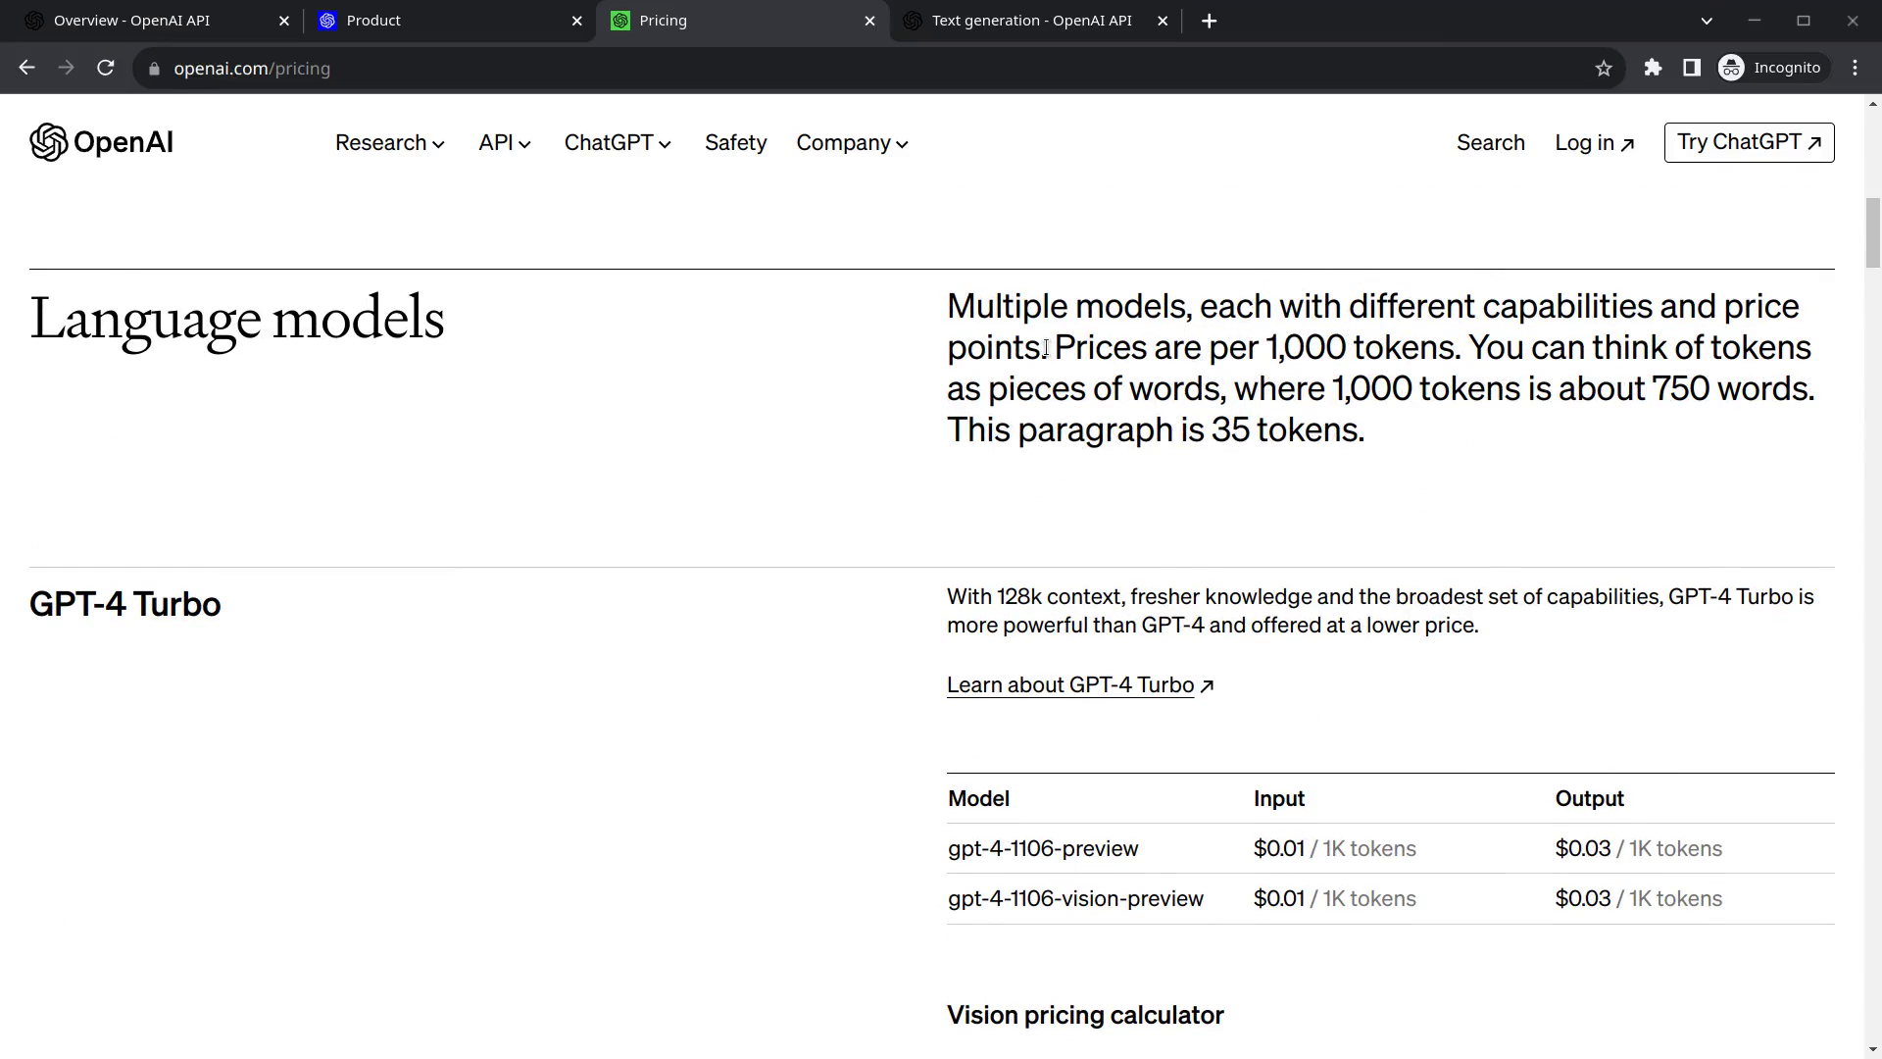
{"action": "left_click_drag", "start_coordinate": [1051, 348], "coordinate": [1459, 336]}
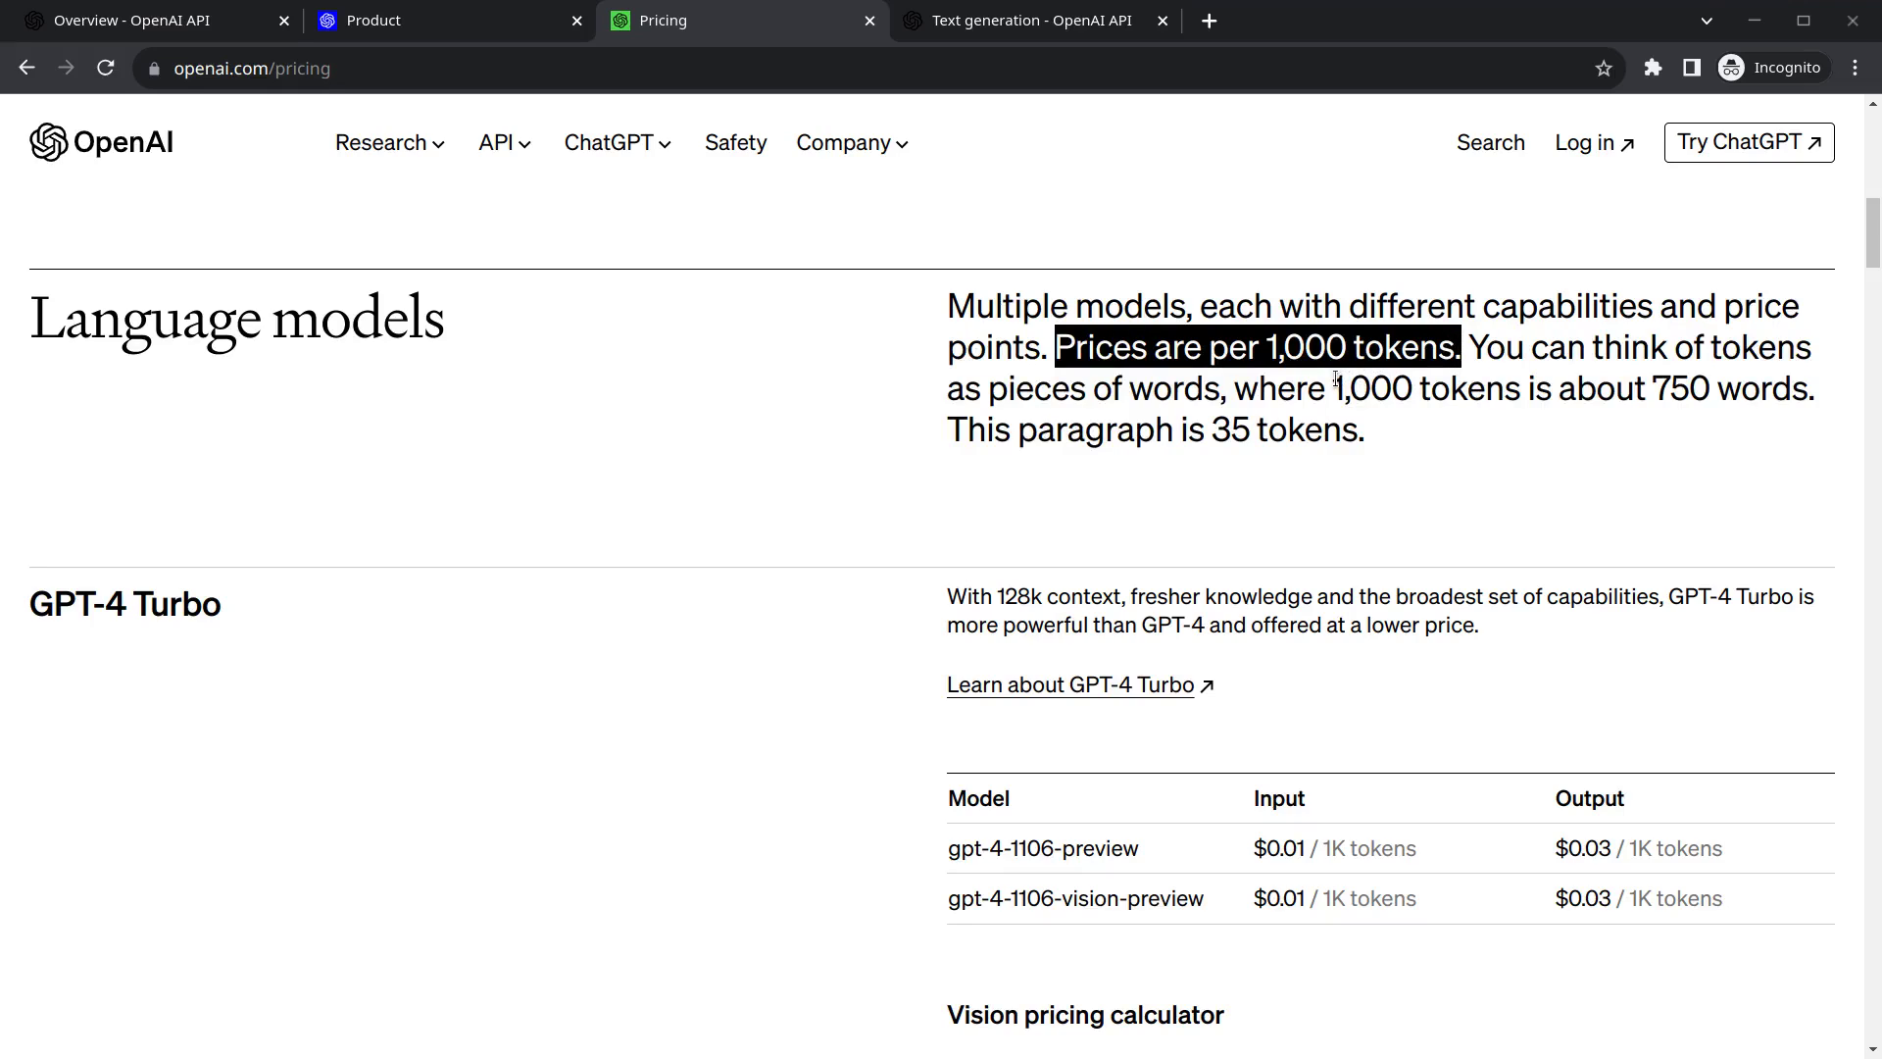
{"action": "left_click_drag", "start_coordinate": [1335, 388], "coordinate": [1428, 392]}
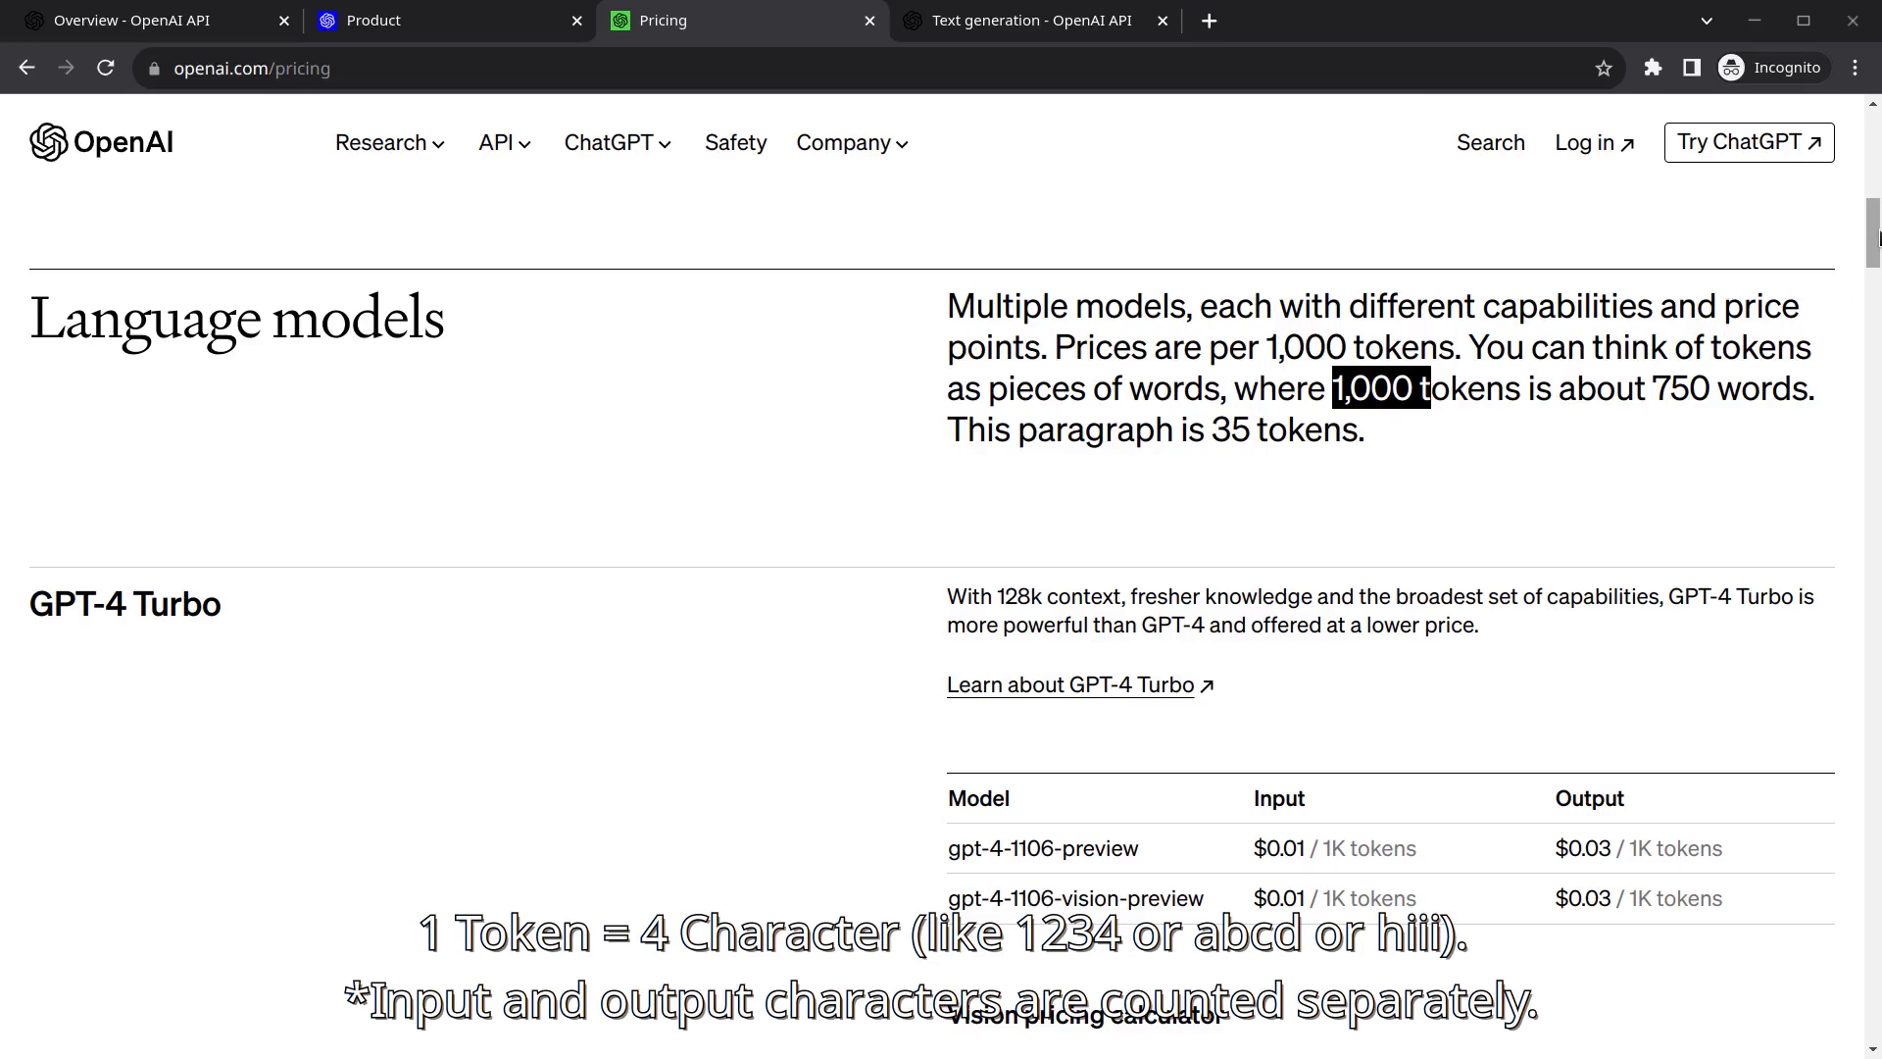
{"action": "left_click_drag", "start_coordinate": [1877, 236], "coordinate": [1877, 245]}
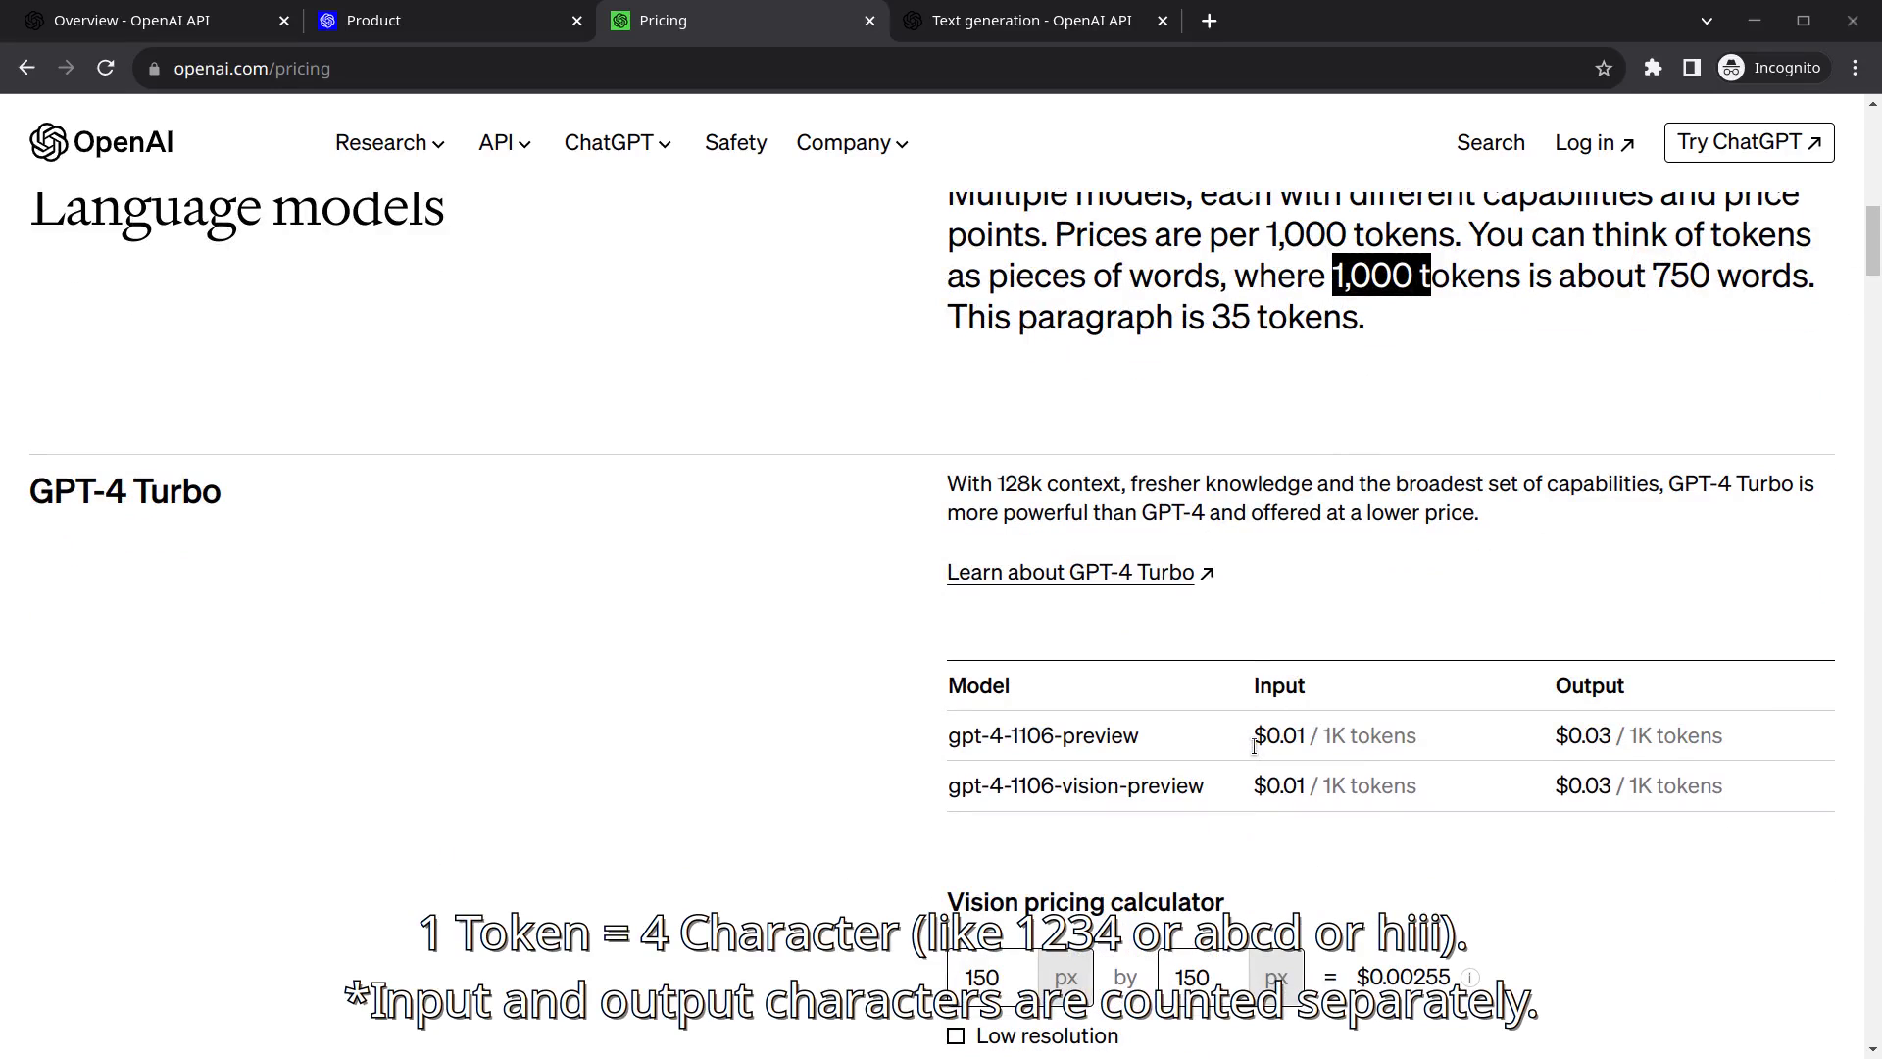
{"action": "left_click_drag", "start_coordinate": [1320, 730], "coordinate": [1435, 745]}
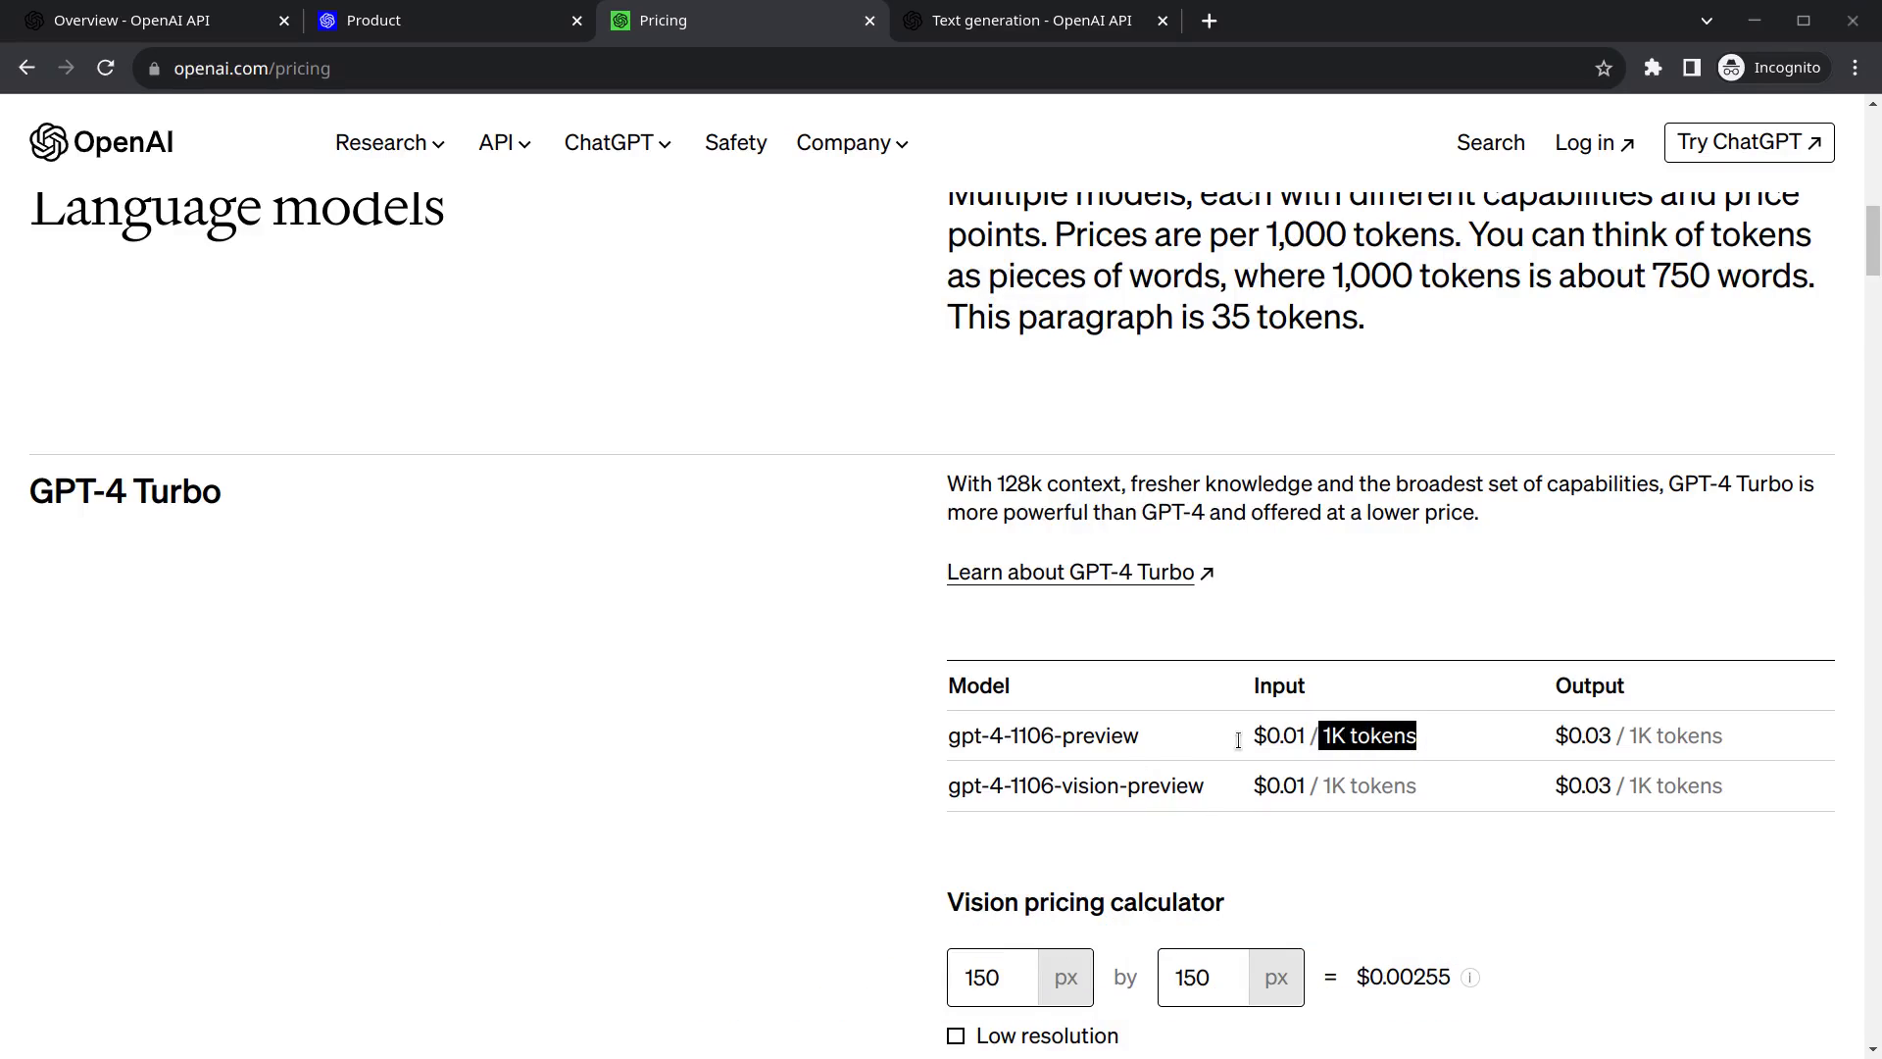
{"action": "left_click_drag", "start_coordinate": [939, 739], "coordinate": [1137, 740]}
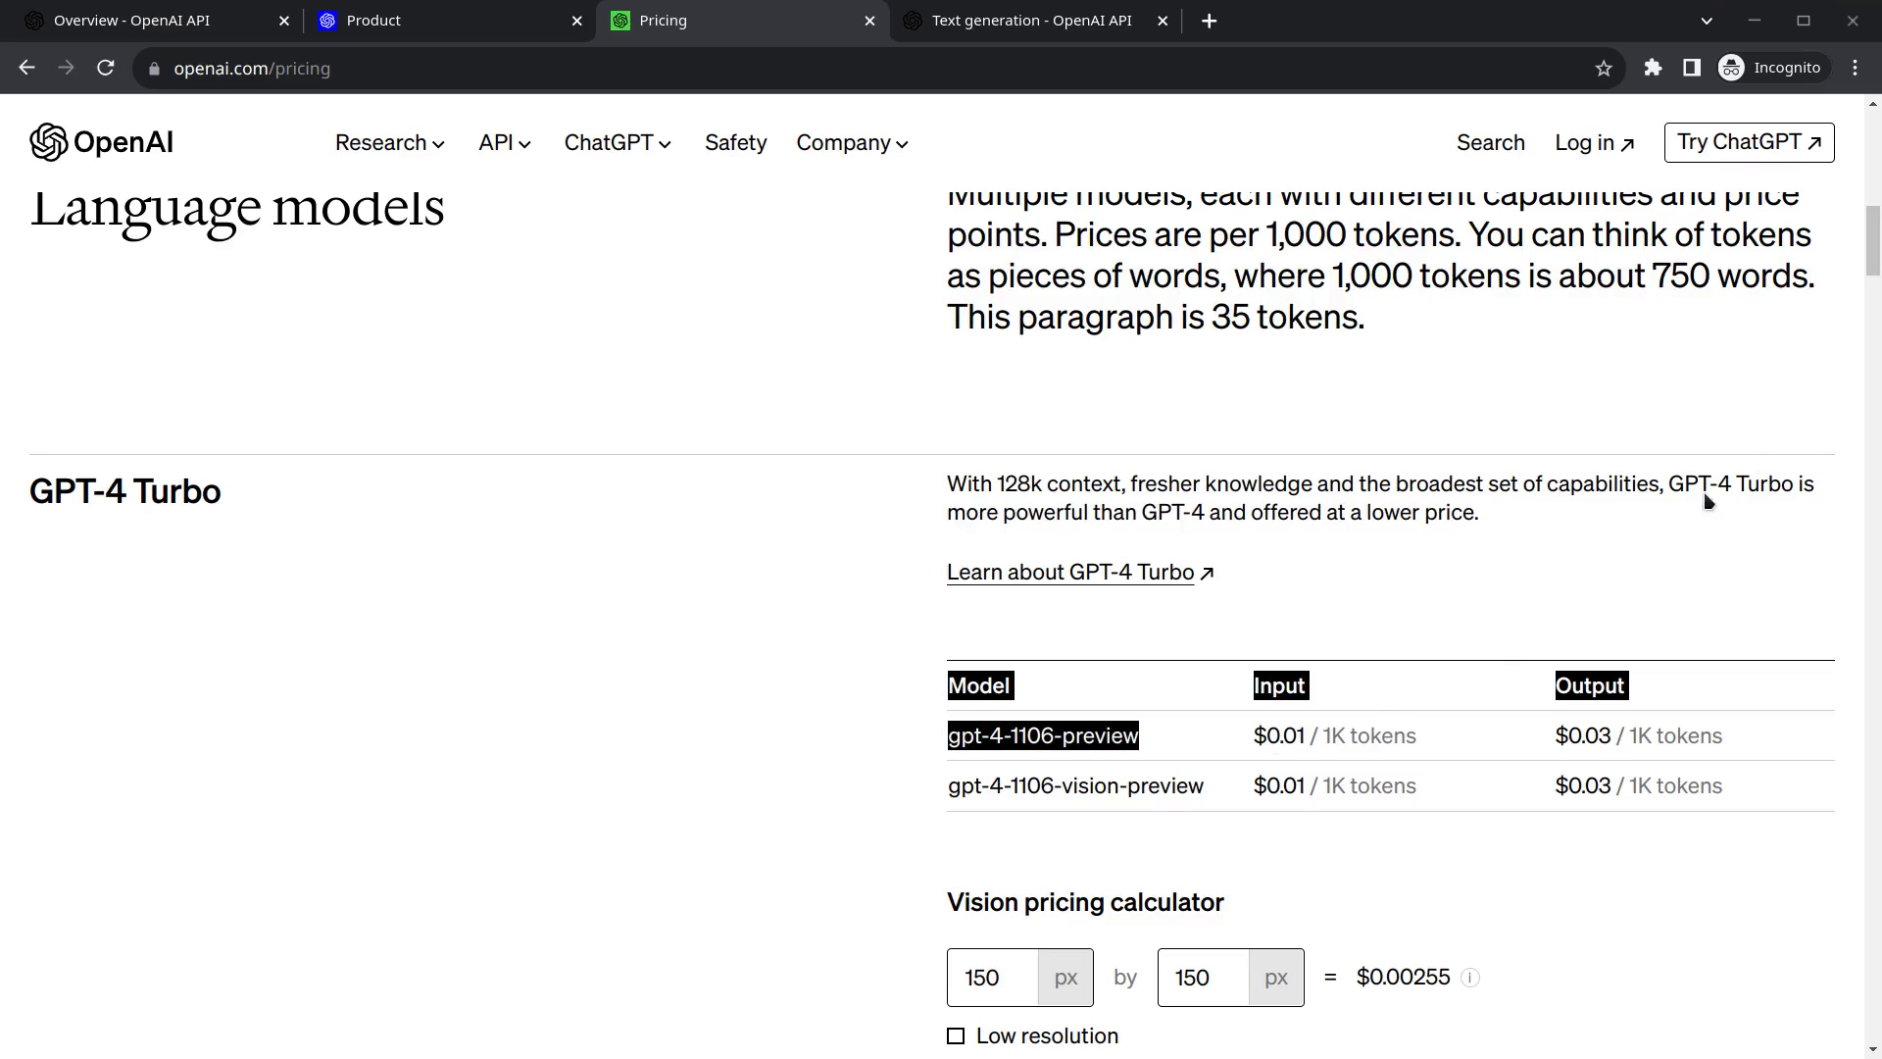
Scroll to GPT-3.5 Turbo, noting gpt-3.5-turbo-1106's $0.0010 input price, then continue down
{"action": "scroll", "coordinate": [1875, 245], "scroll_direction": "down", "scroll_amount": 5}
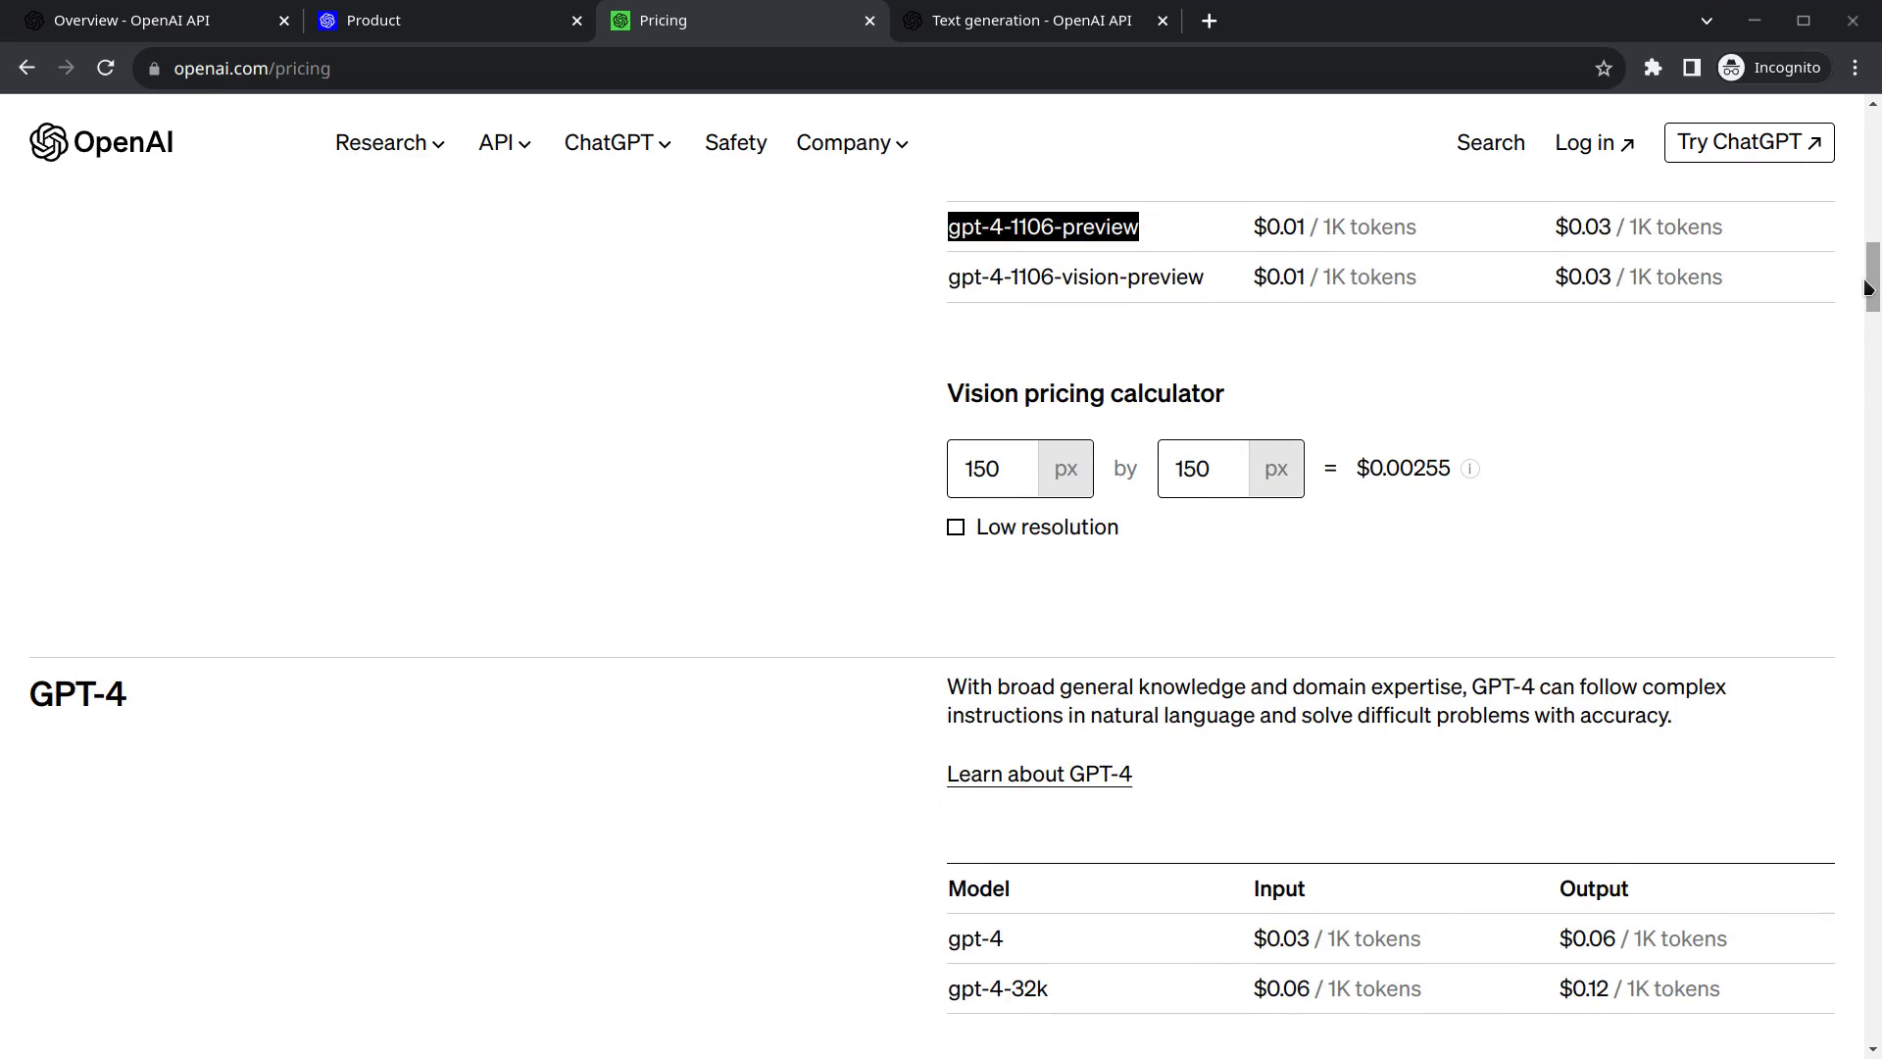
{"action": "left_click_drag", "start_coordinate": [1867, 289], "coordinate": [1867, 345]}
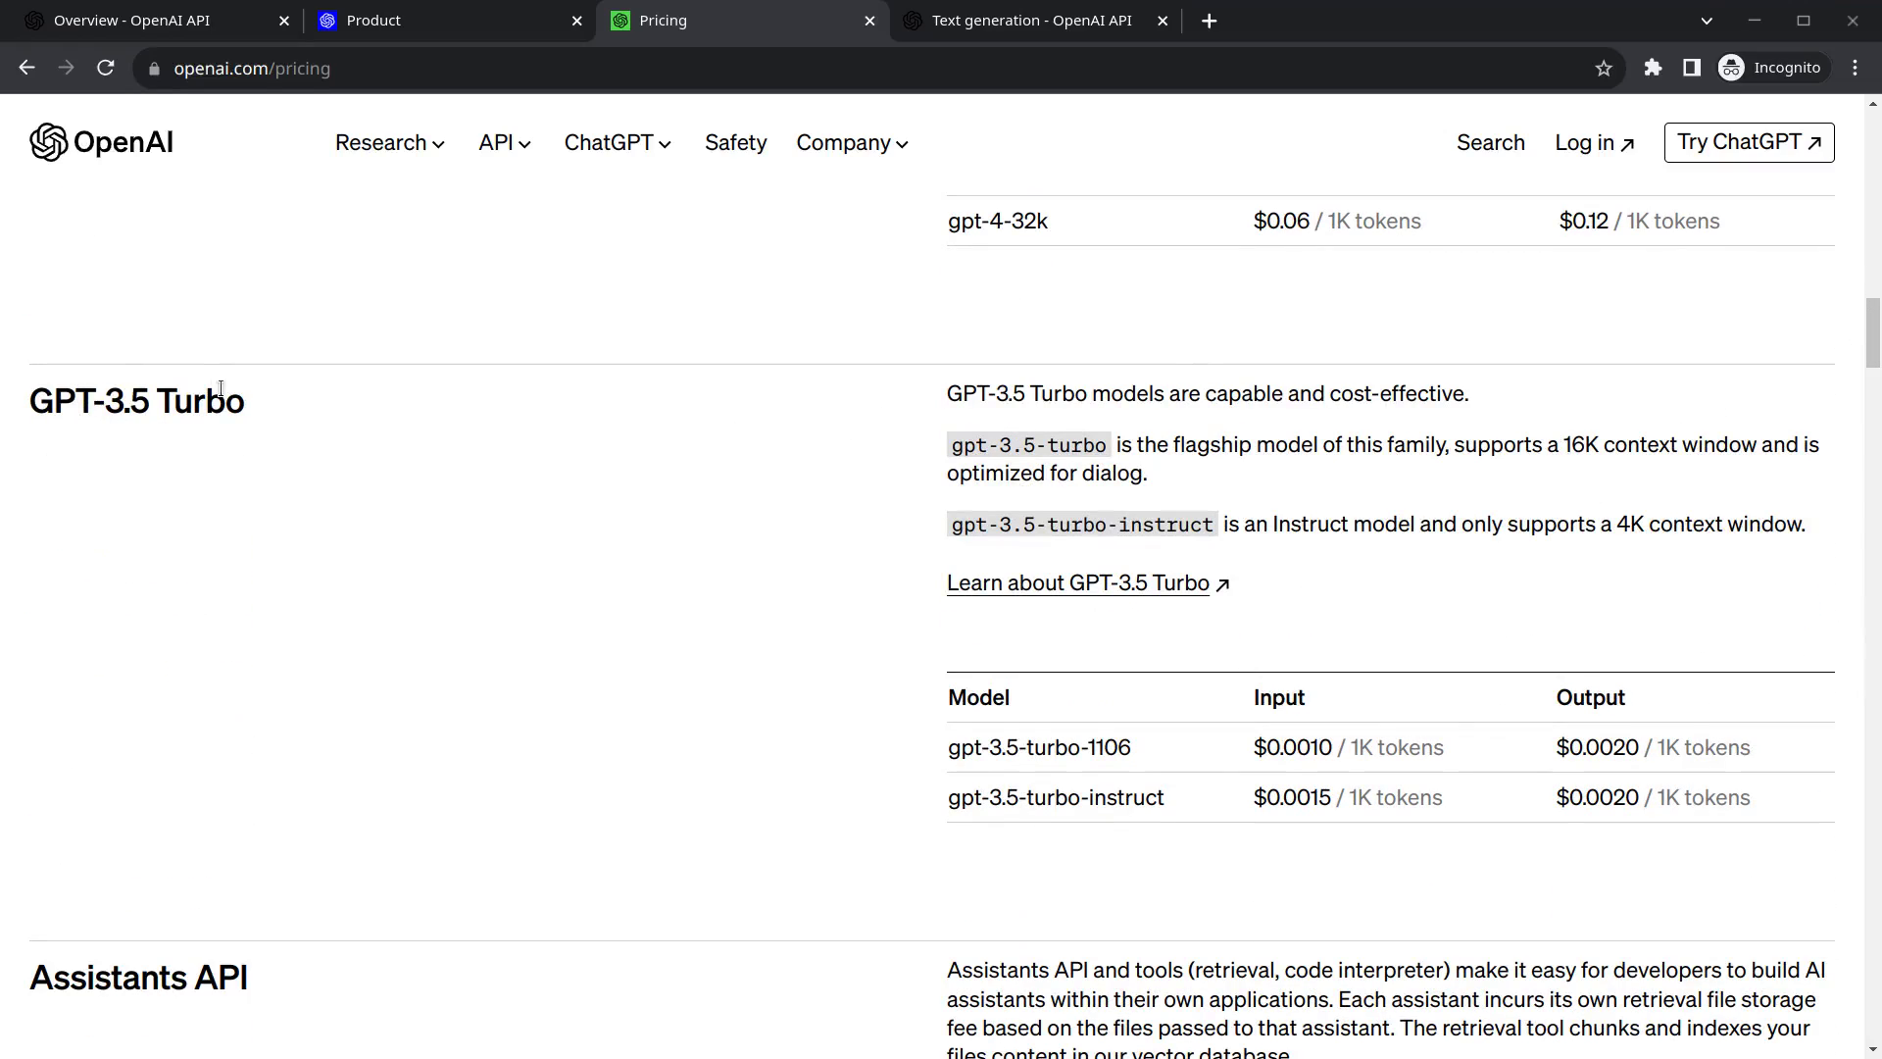
{"action": "left_click_drag", "start_coordinate": [1257, 748], "coordinate": [1334, 750]}
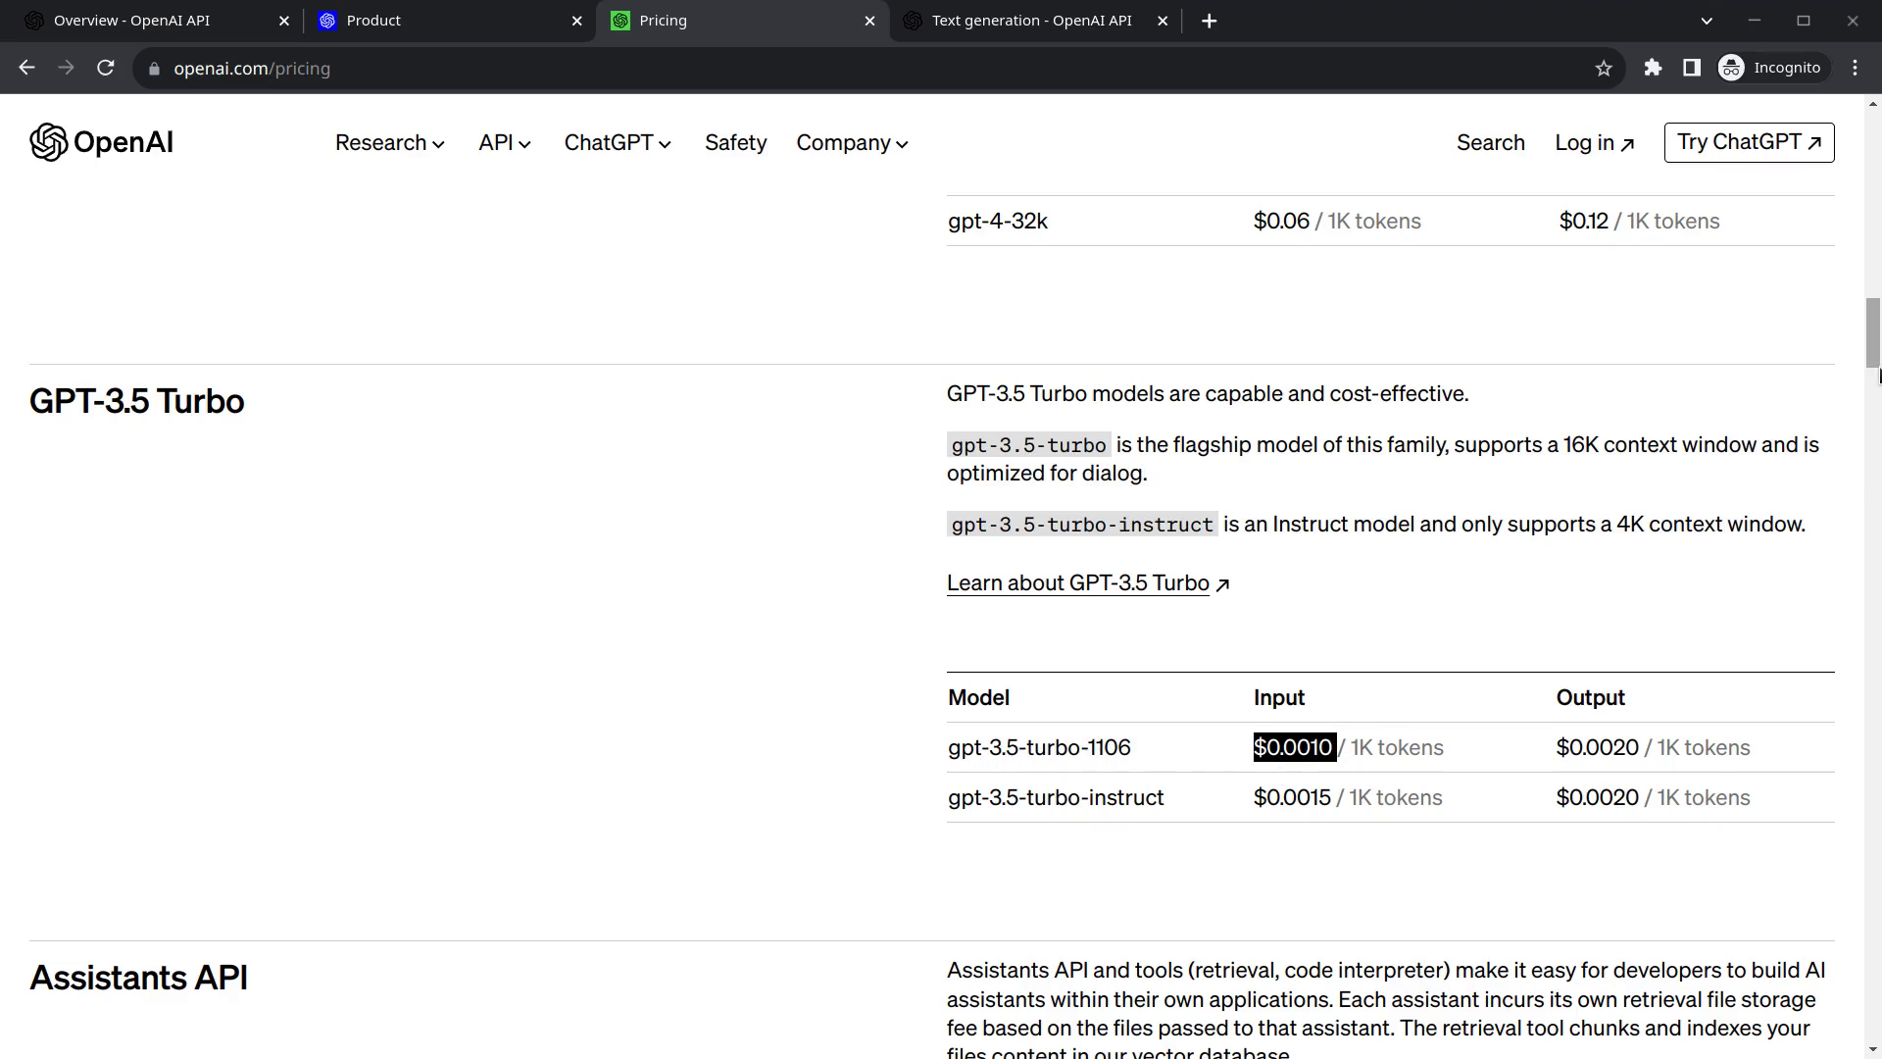
{"action": "scroll", "coordinate": [1878, 394], "scroll_direction": "down", "scroll_amount": 5}
Highlight DALL·E 2's $0.018 price for 512×512 images
{"action": "left_click_drag", "start_coordinate": [1878, 394], "coordinate": [1877, 576]}
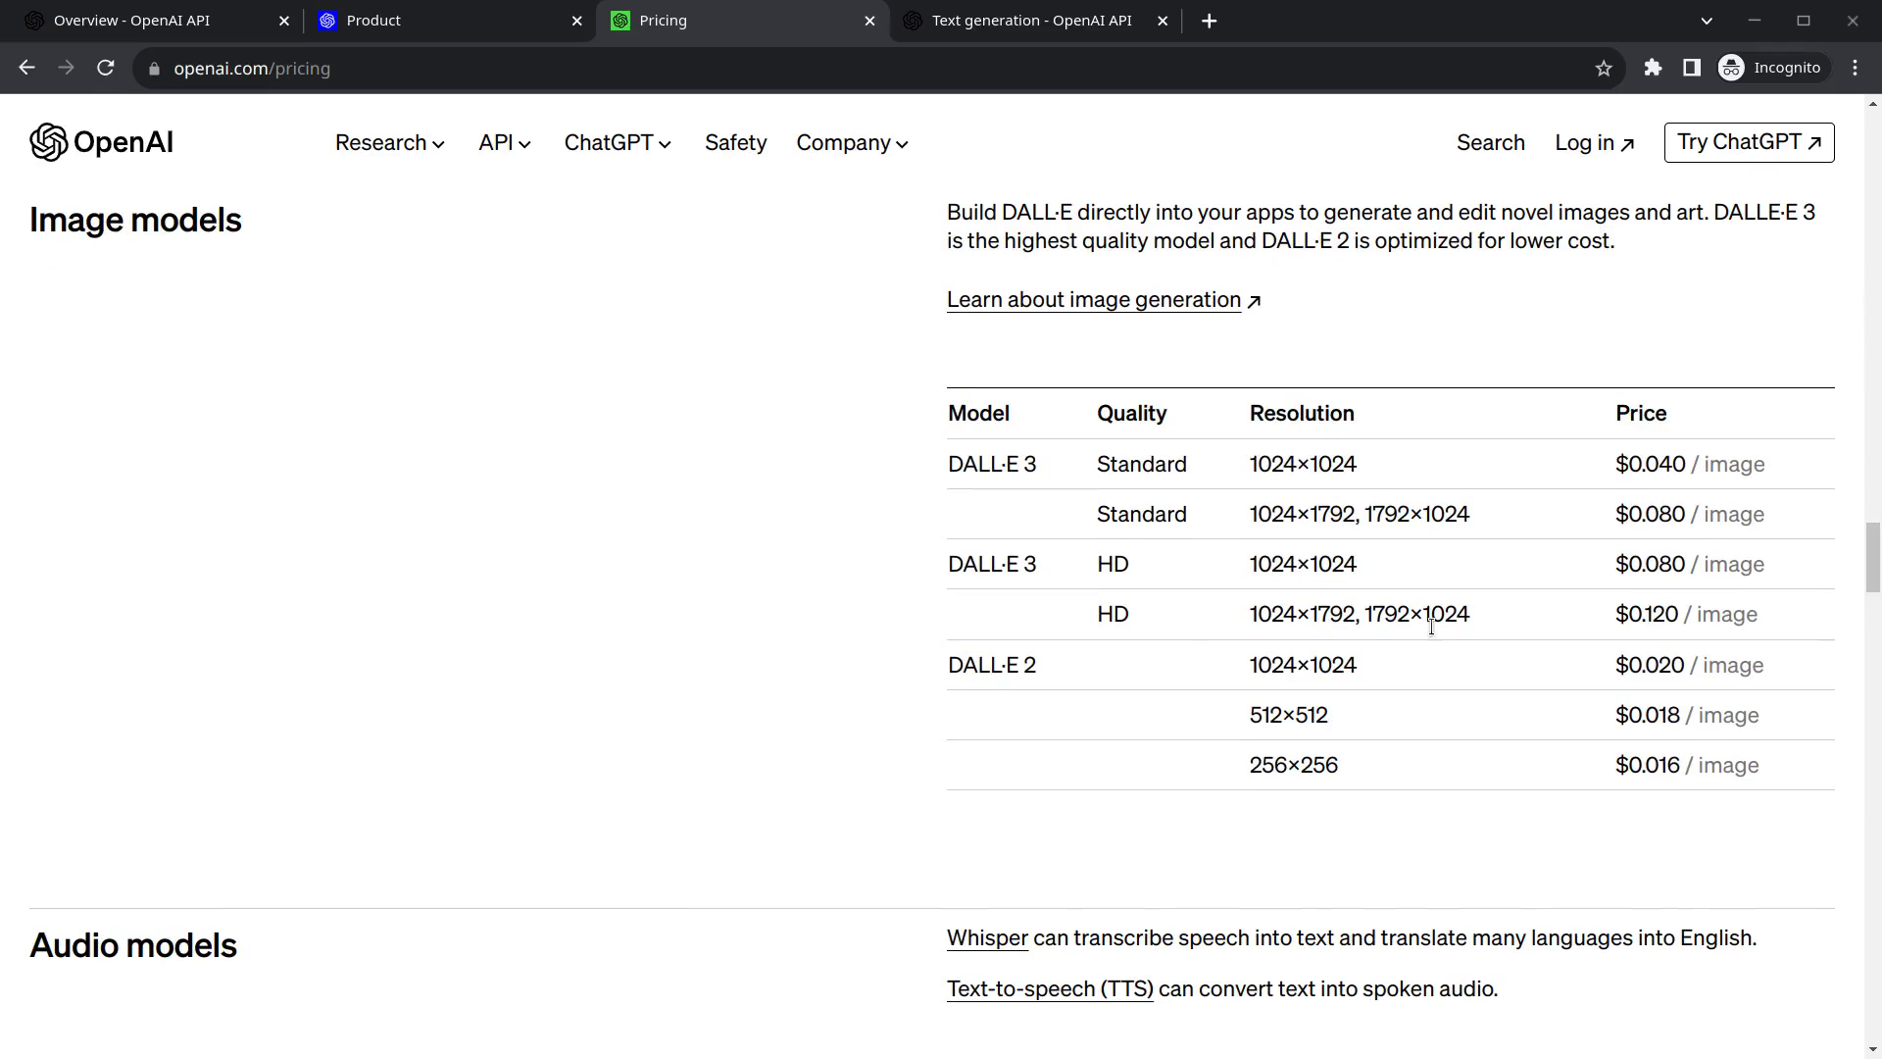
{"action": "left_click_drag", "start_coordinate": [957, 661], "coordinate": [1034, 668]}
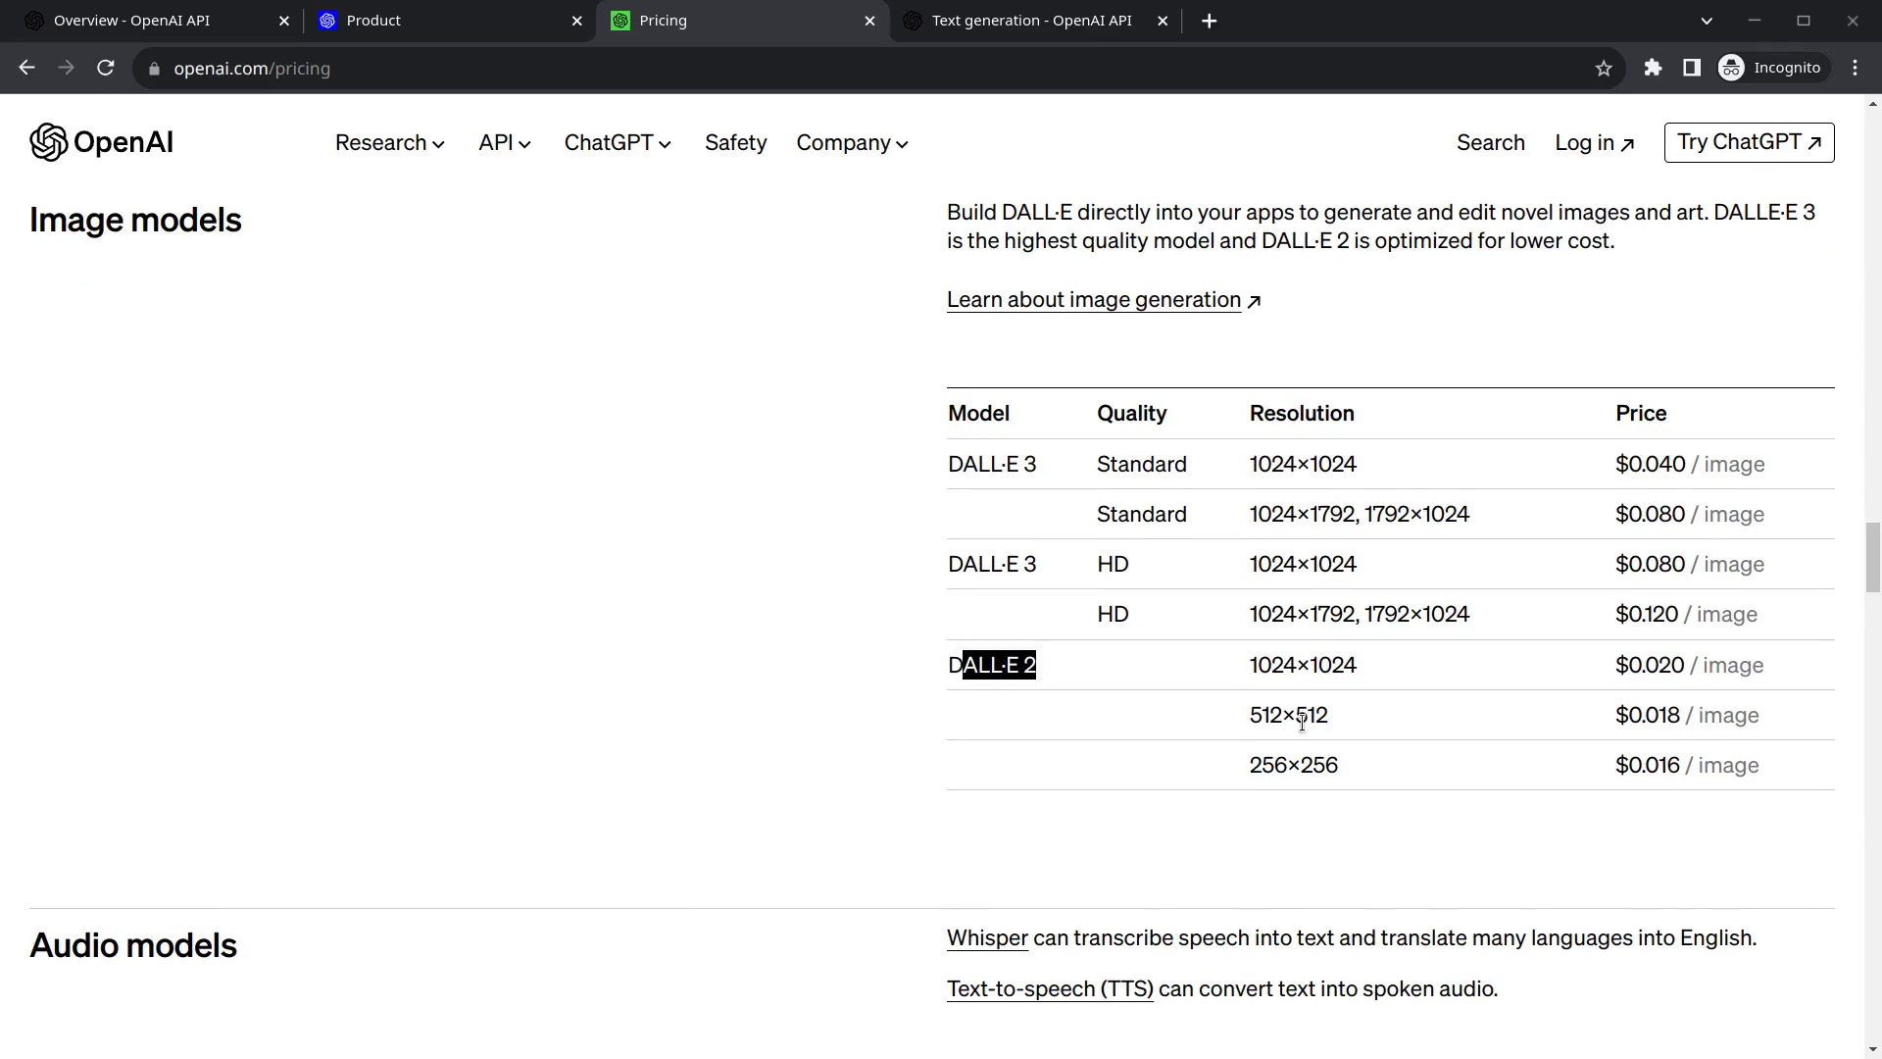
{"action": "left_click_drag", "start_coordinate": [1328, 715], "coordinate": [1223, 727]}
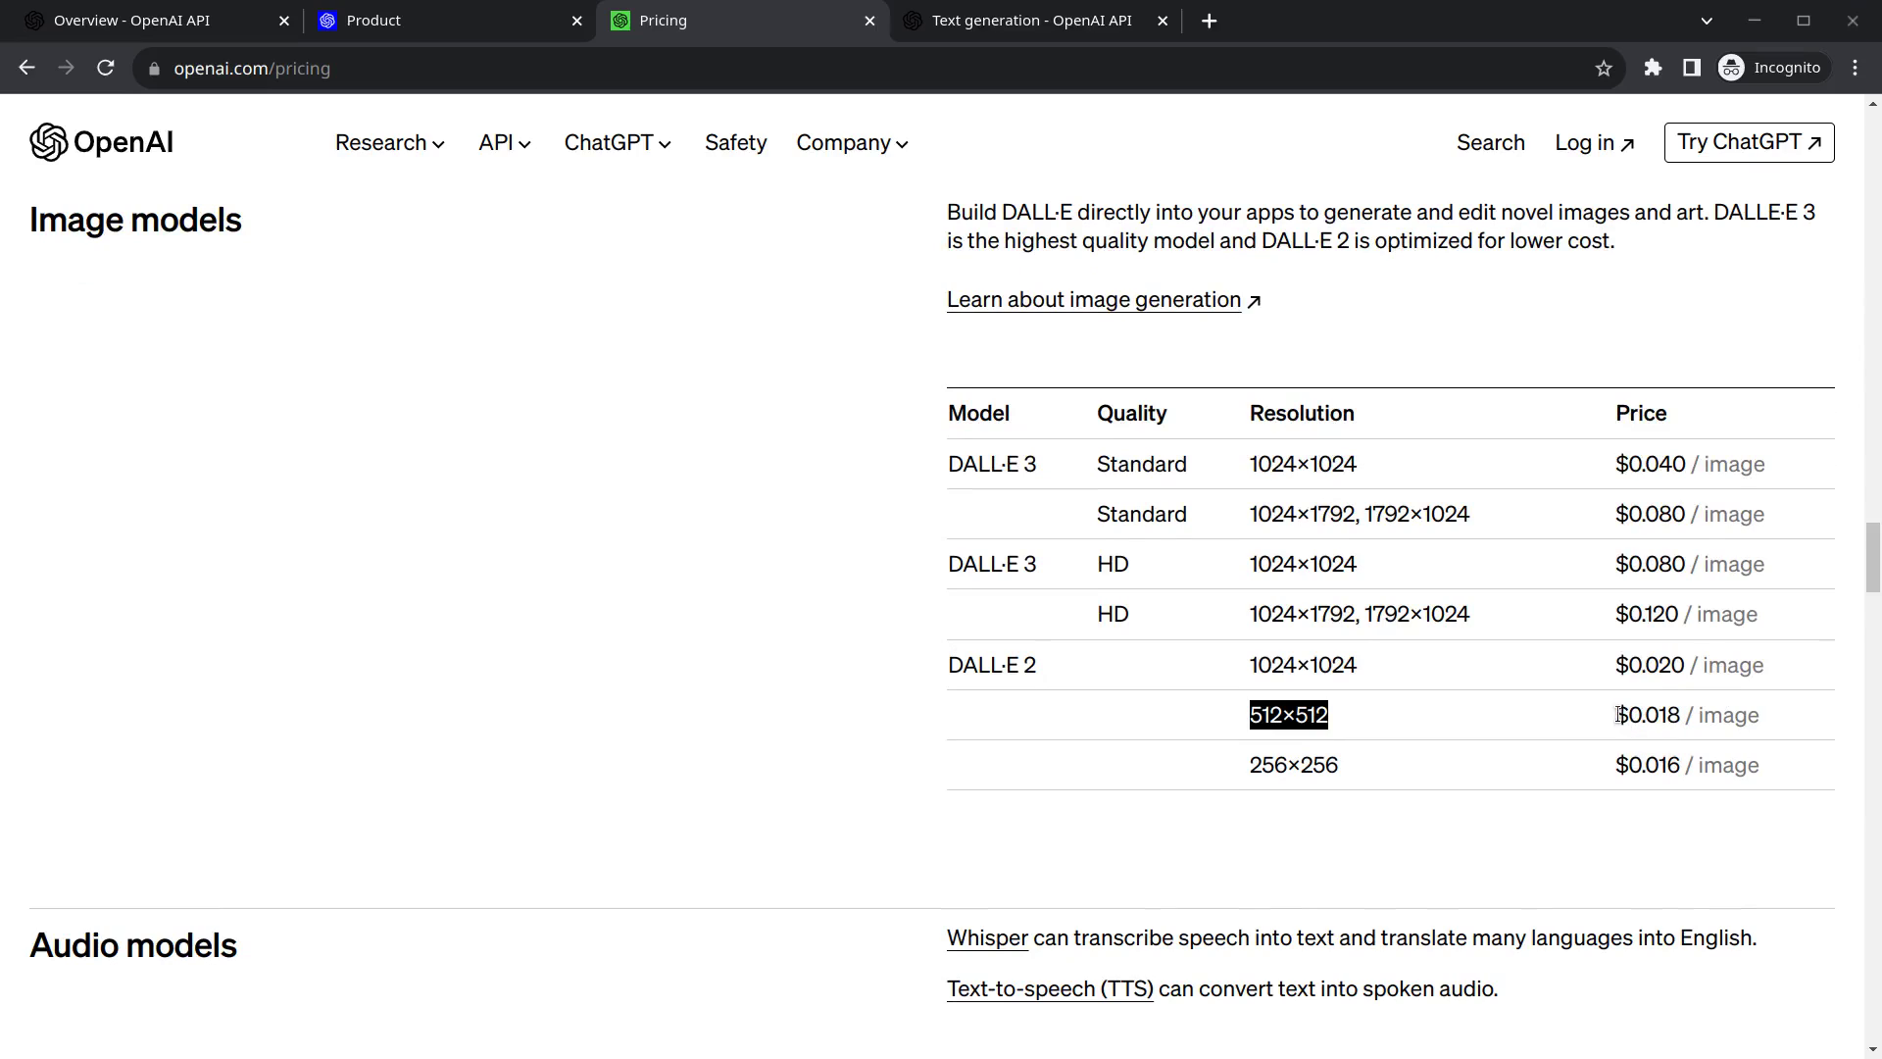
{"action": "left_click_drag", "start_coordinate": [1614, 717], "coordinate": [1685, 722]}
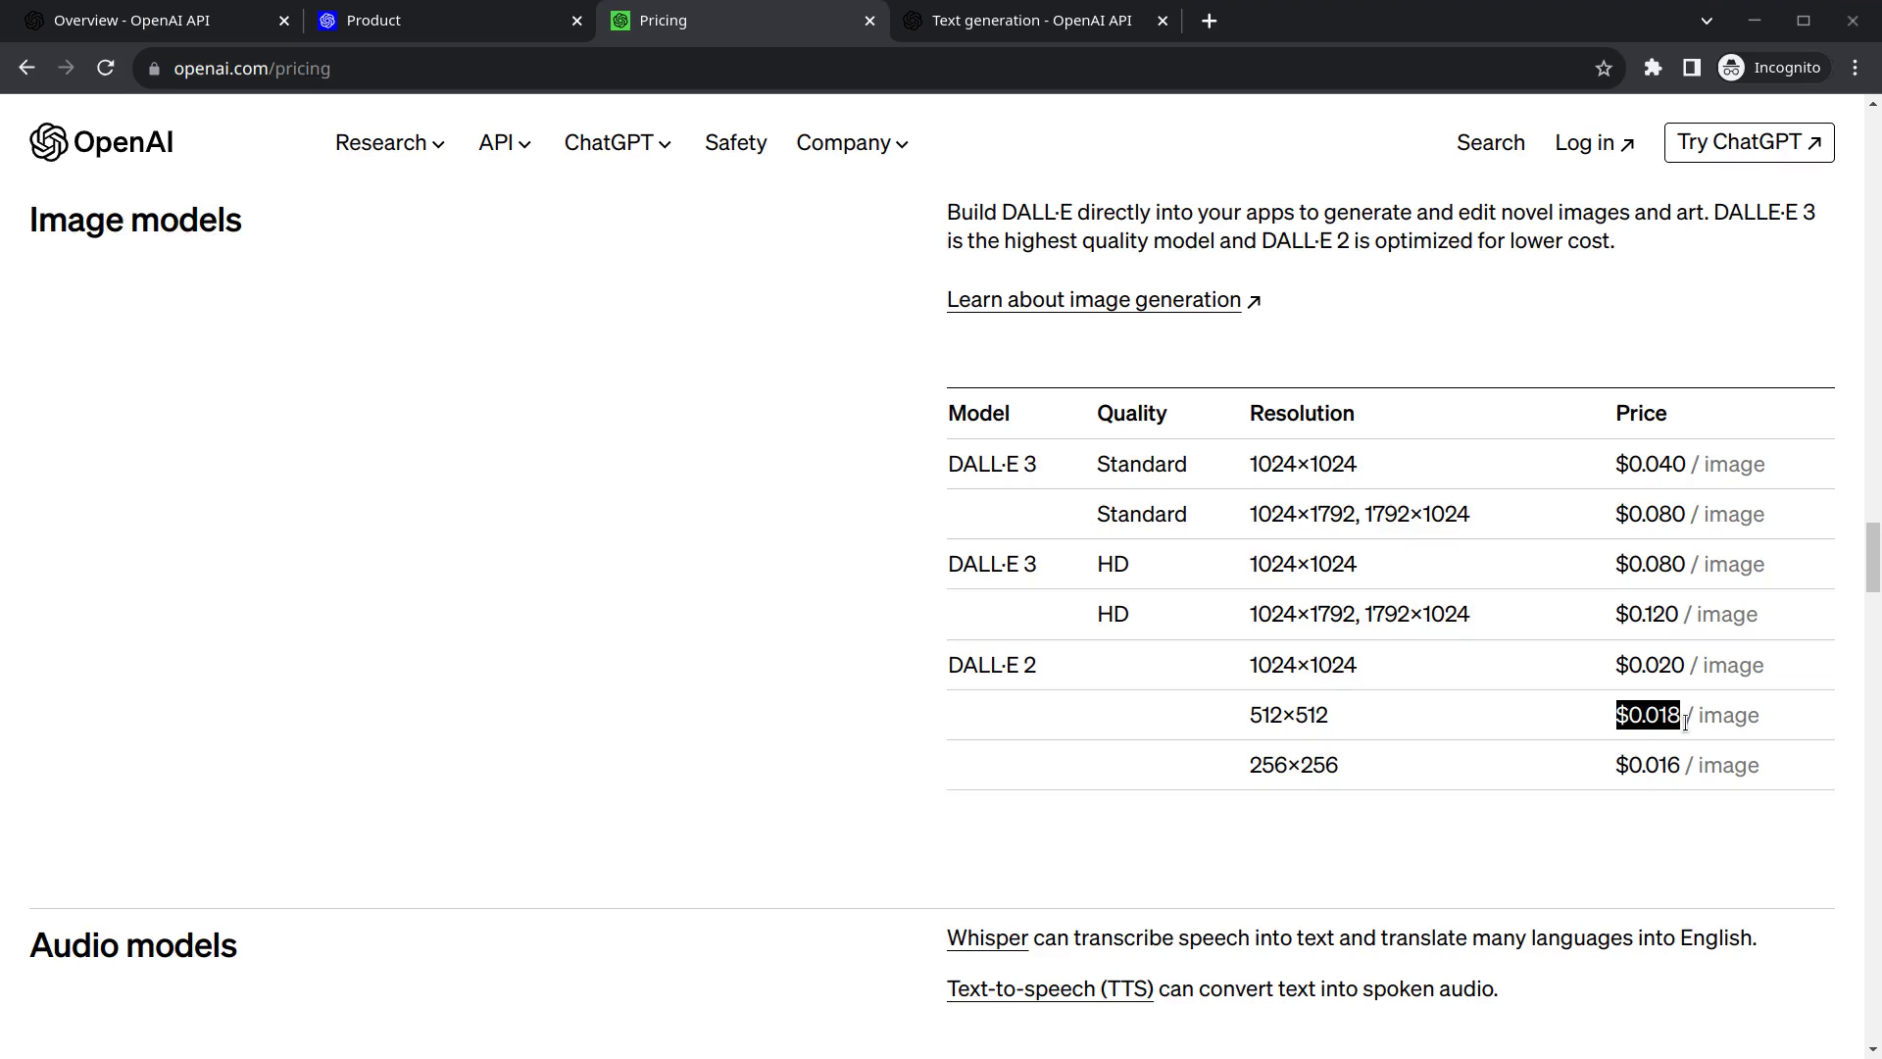
{"action": "left_click", "coordinate": [1580, 779]}
{"action": "left_click_drag", "start_coordinate": [1617, 715], "coordinate": [1690, 710]}
Scroll to Audio models and highlight the Whisper per-minute price
{"action": "left_click_drag", "start_coordinate": [1876, 560], "coordinate": [1876, 598]}
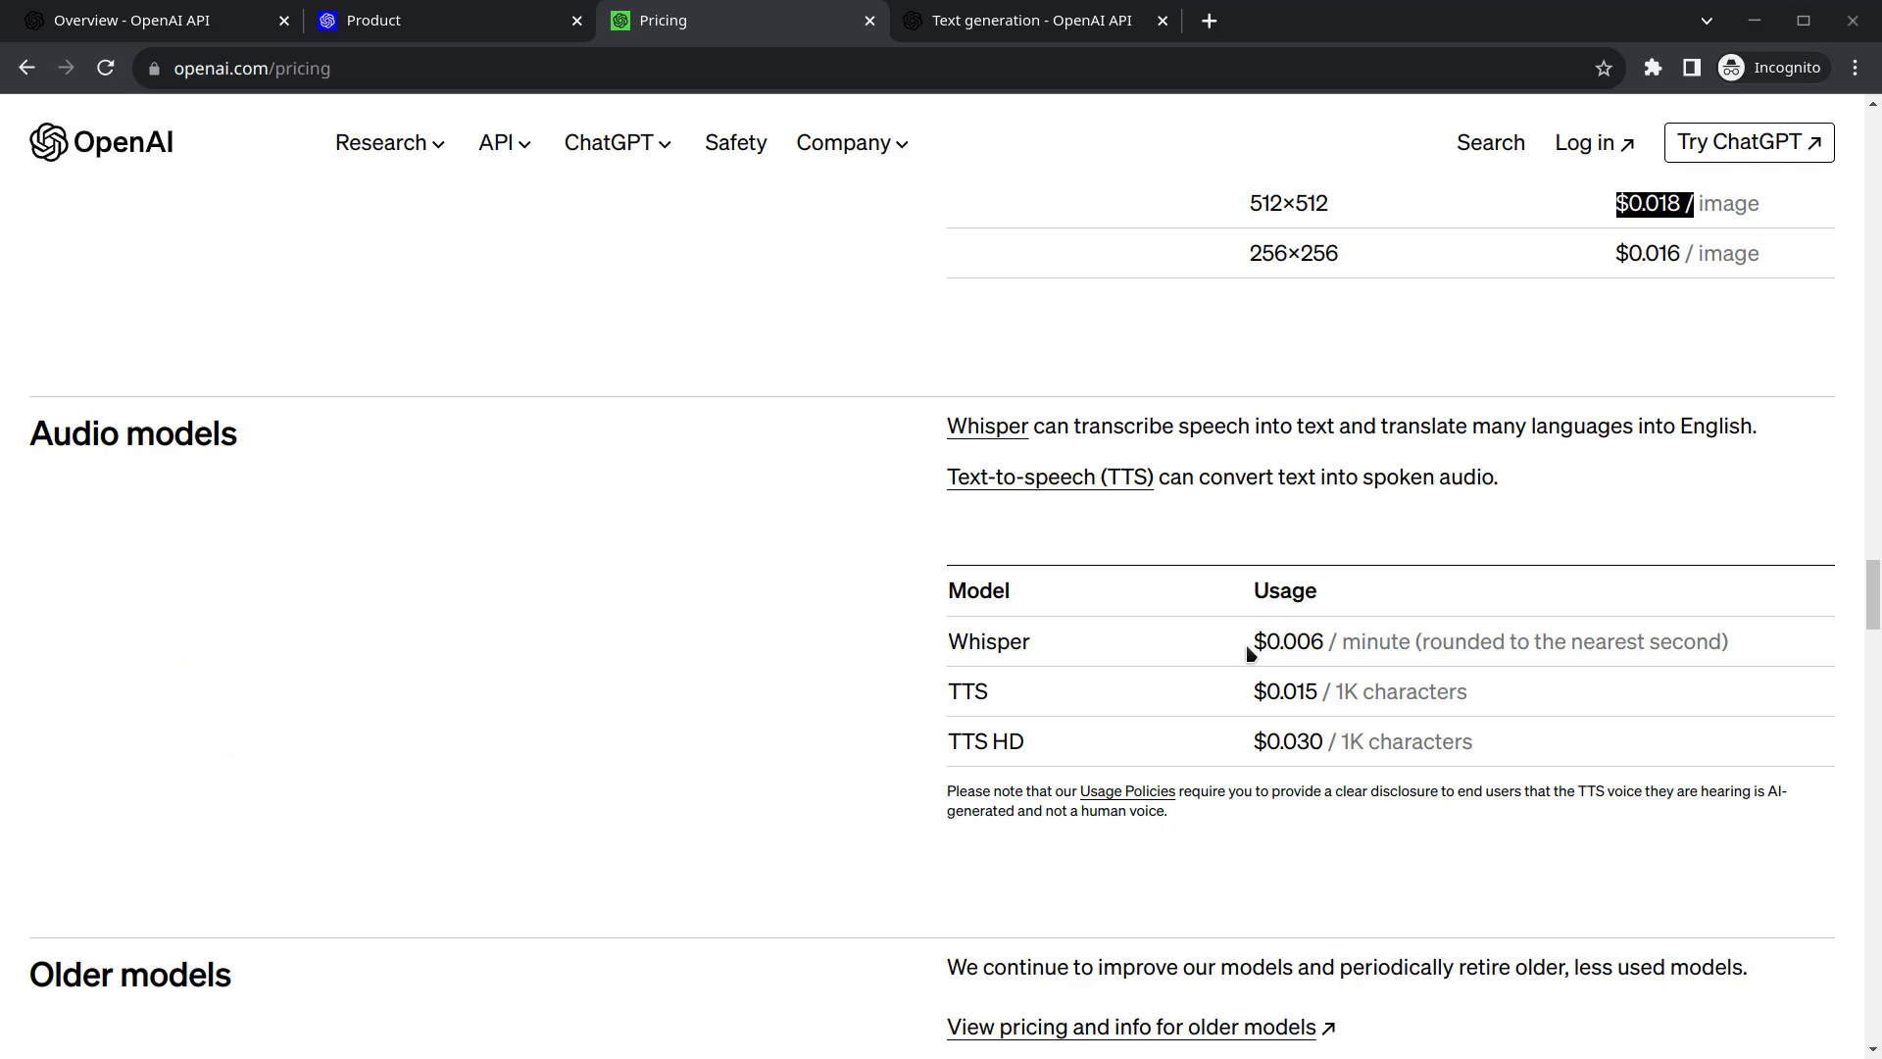
{"action": "left_click_drag", "start_coordinate": [1250, 644], "coordinate": [1292, 644]}
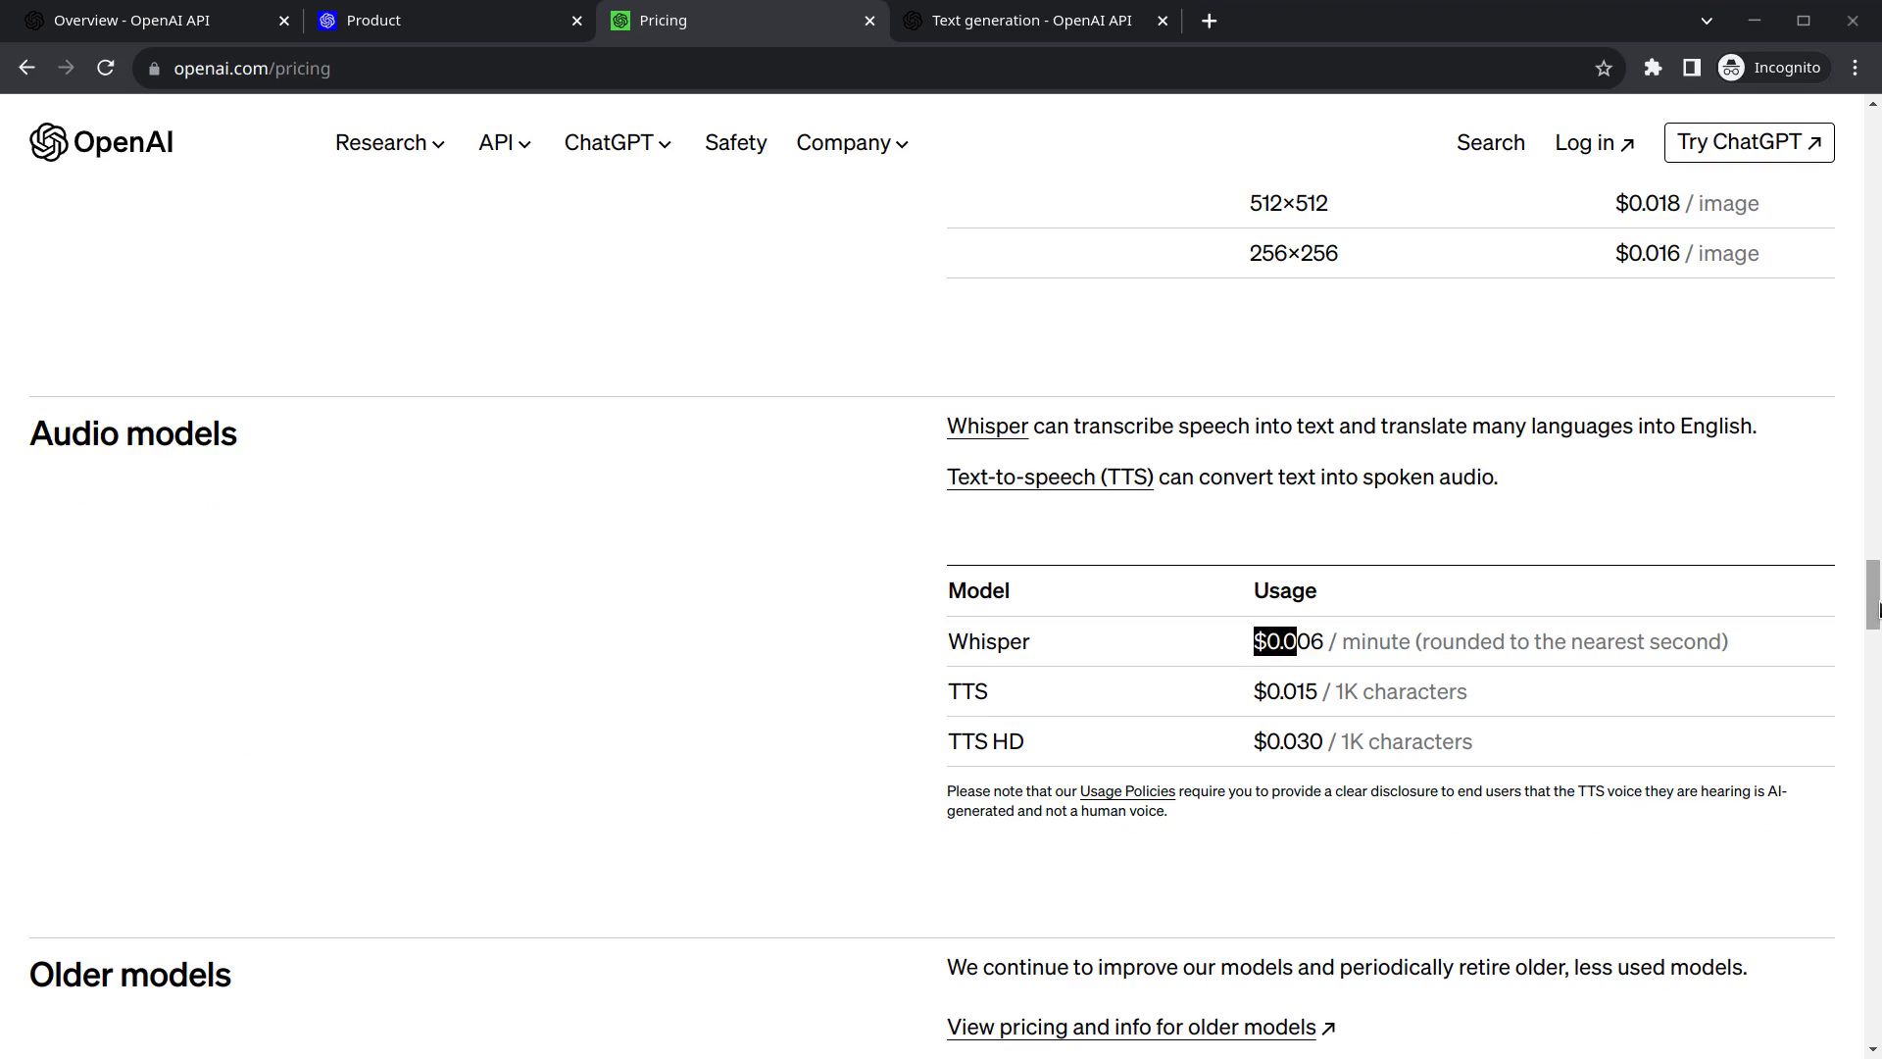
{"action": "left_click_drag", "start_coordinate": [1877, 609], "coordinate": [1876, 632]}
Scroll back up to gpt-3.5-turbo-1106's $0.0010 input and $0.0020 output prices
{"action": "scroll", "coordinate": [1876, 632], "scroll_direction": "up", "scroll_amount": 10}
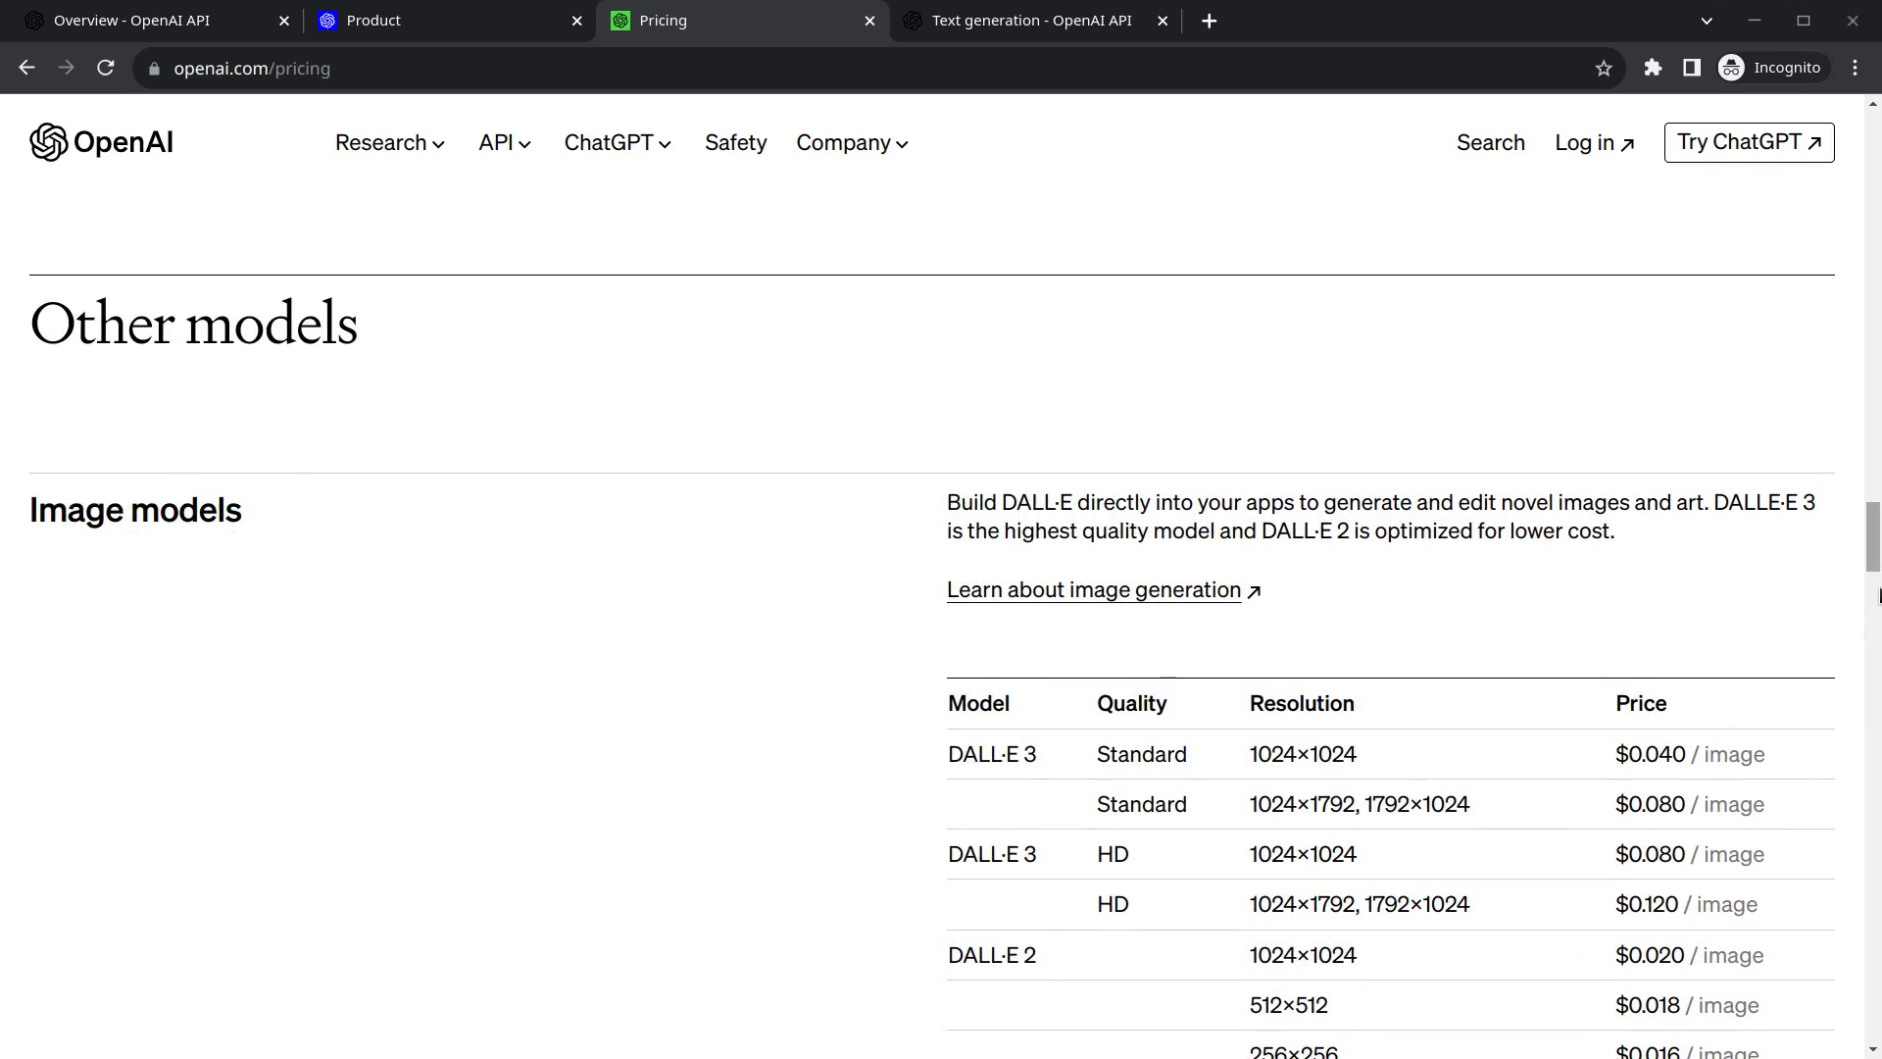
{"action": "left_click_drag", "start_coordinate": [1877, 548], "coordinate": [1877, 316]}
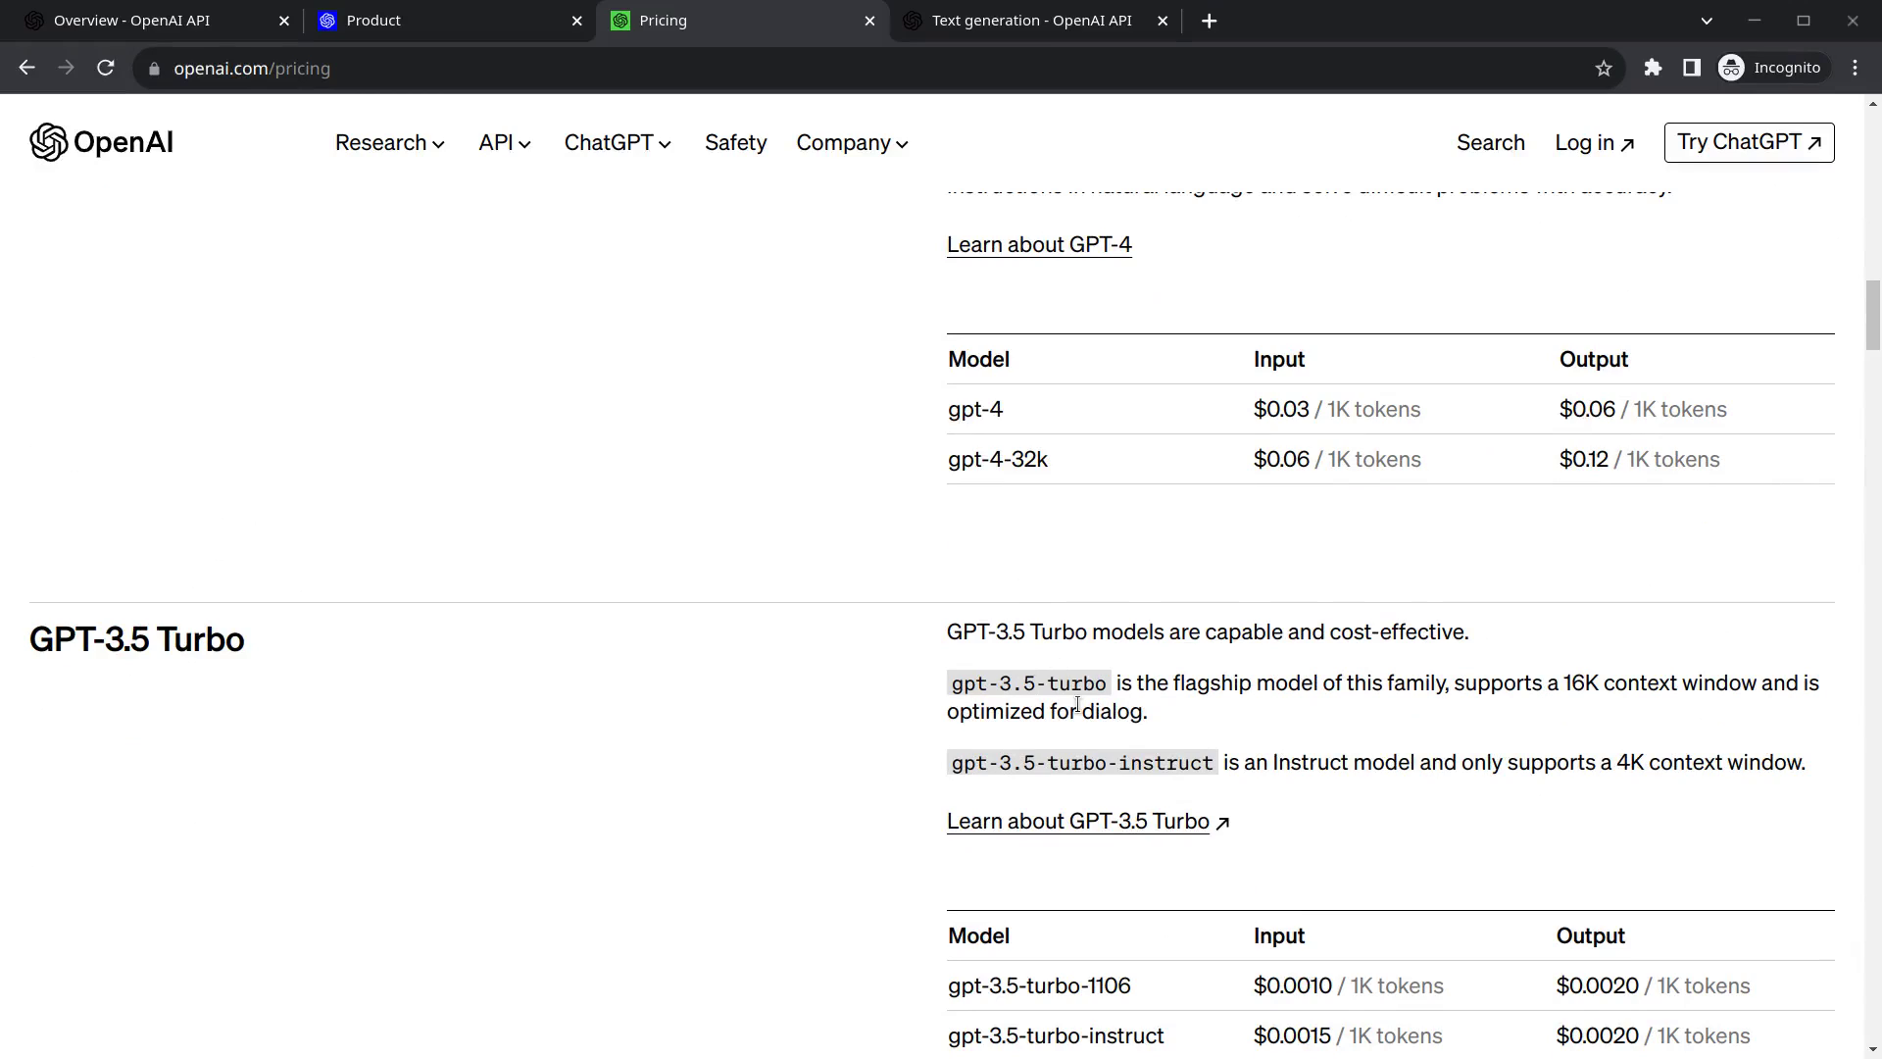